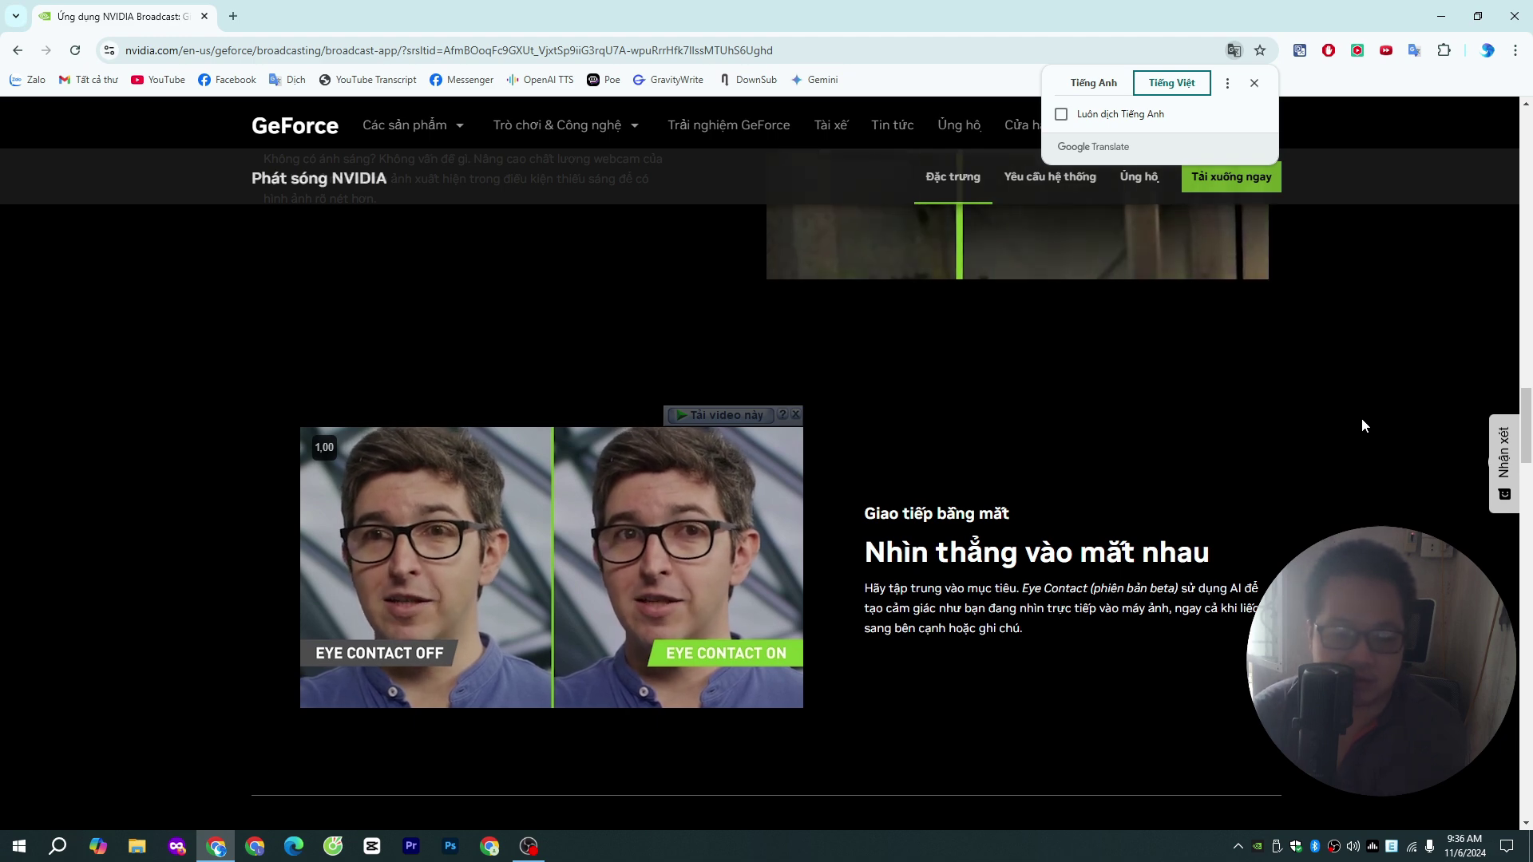
- Examine the features, getting-started section and system requirements on the NVIDIA Broadcast page, especially the graphics card and RAM
scroll(1362, 416, "down", 2)
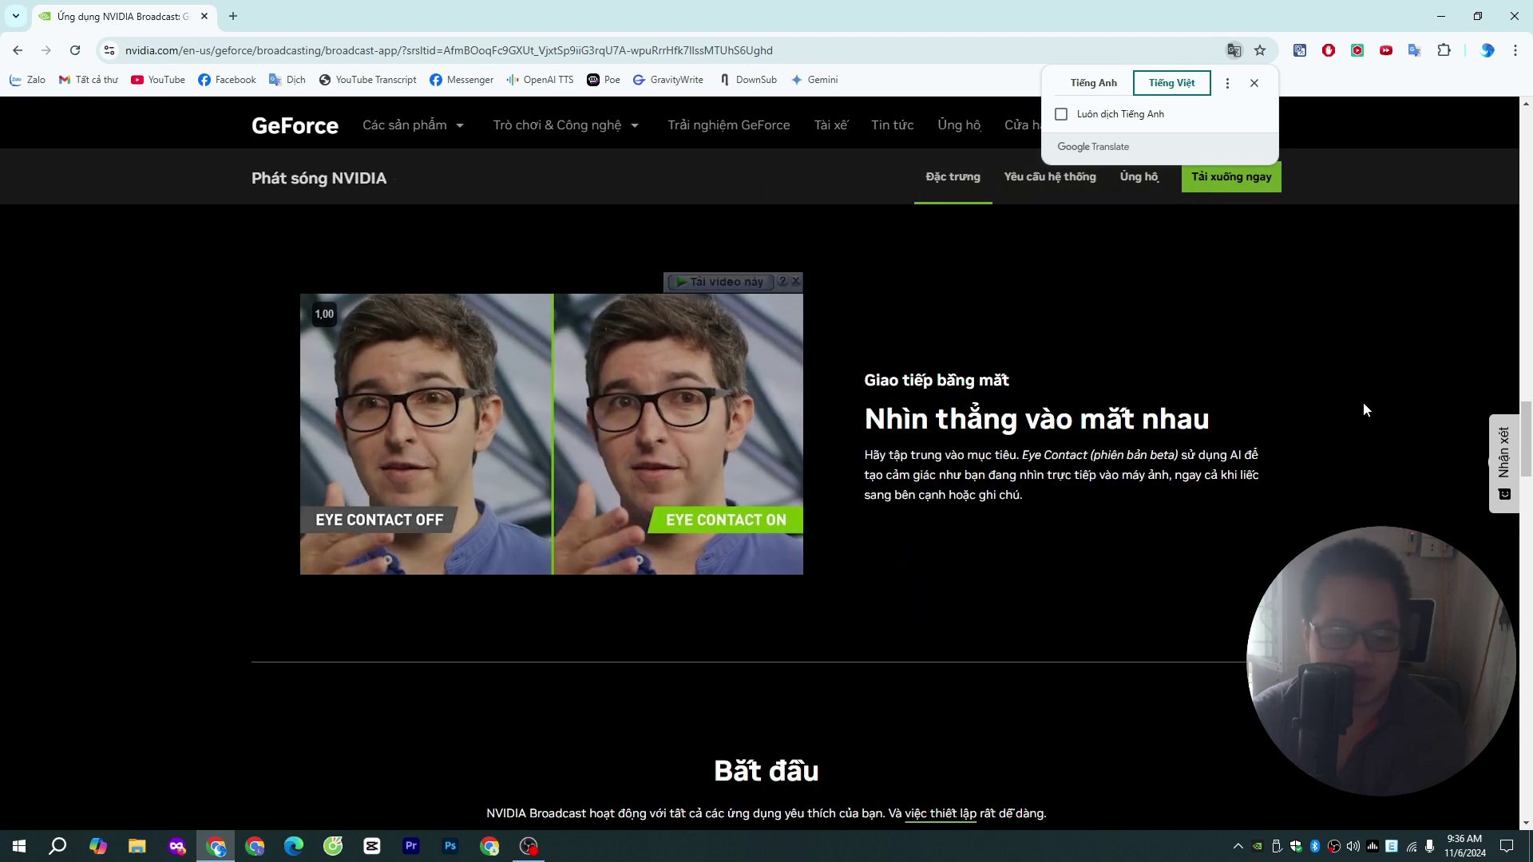
scroll(1361, 403, "down", 3)
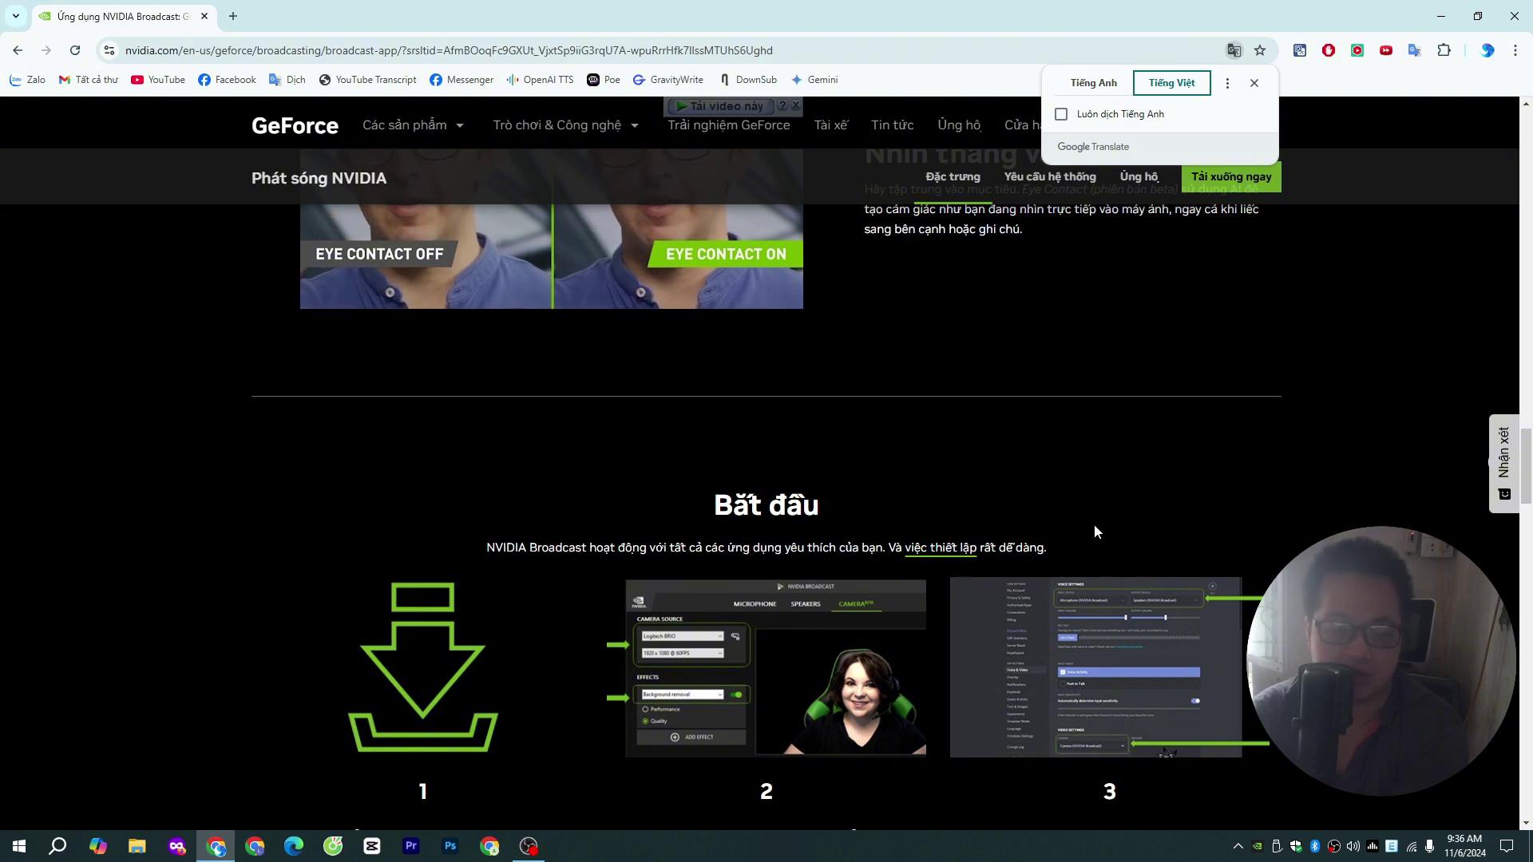
scroll(1094, 525, "down", 2)
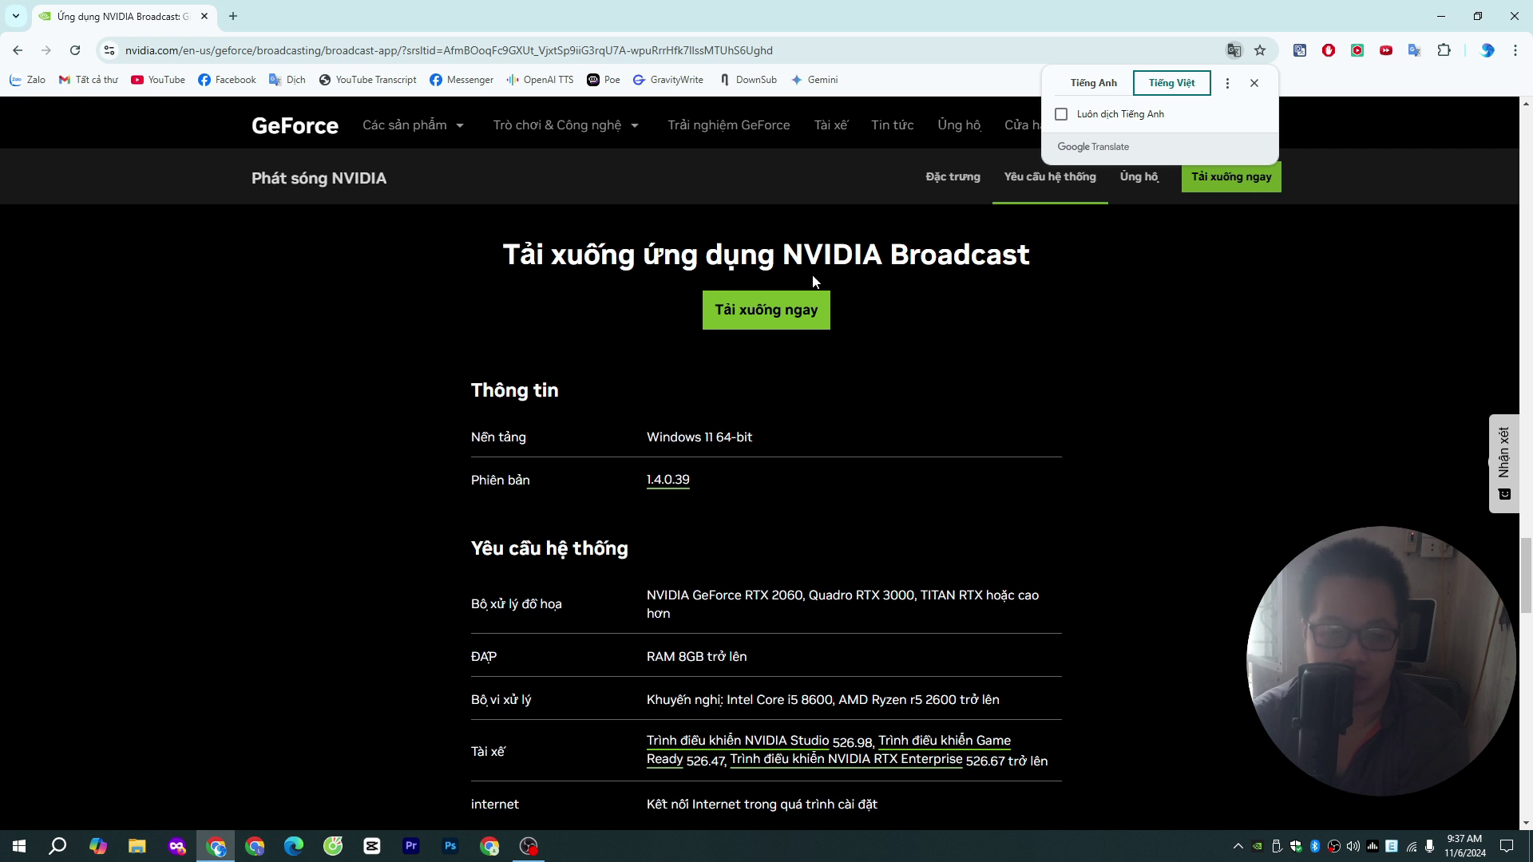
left_click_drag(782, 257, 1030, 264)
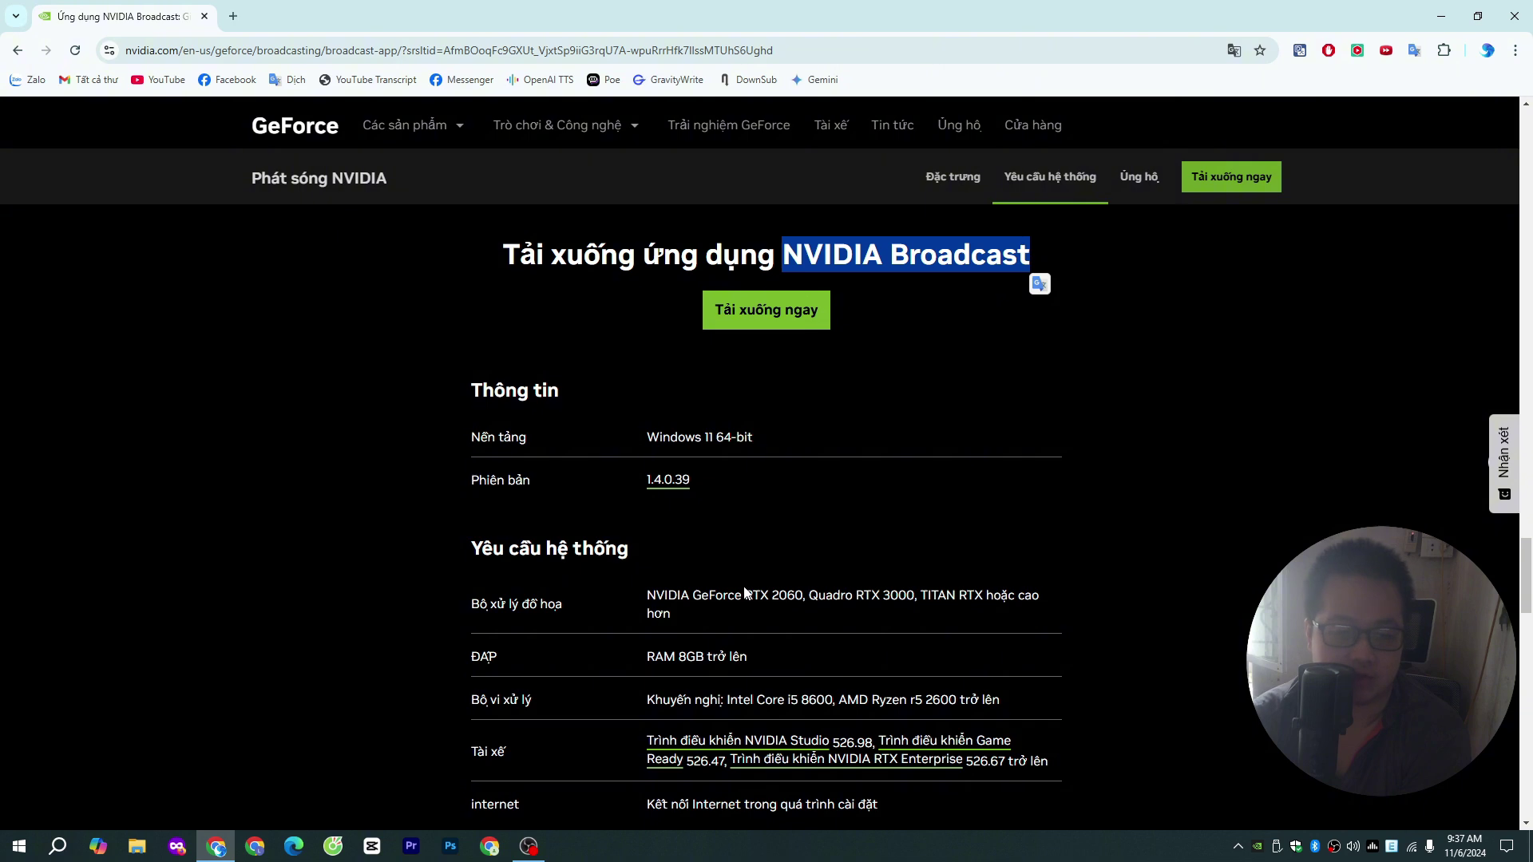
left_click_drag(803, 597, 742, 599)
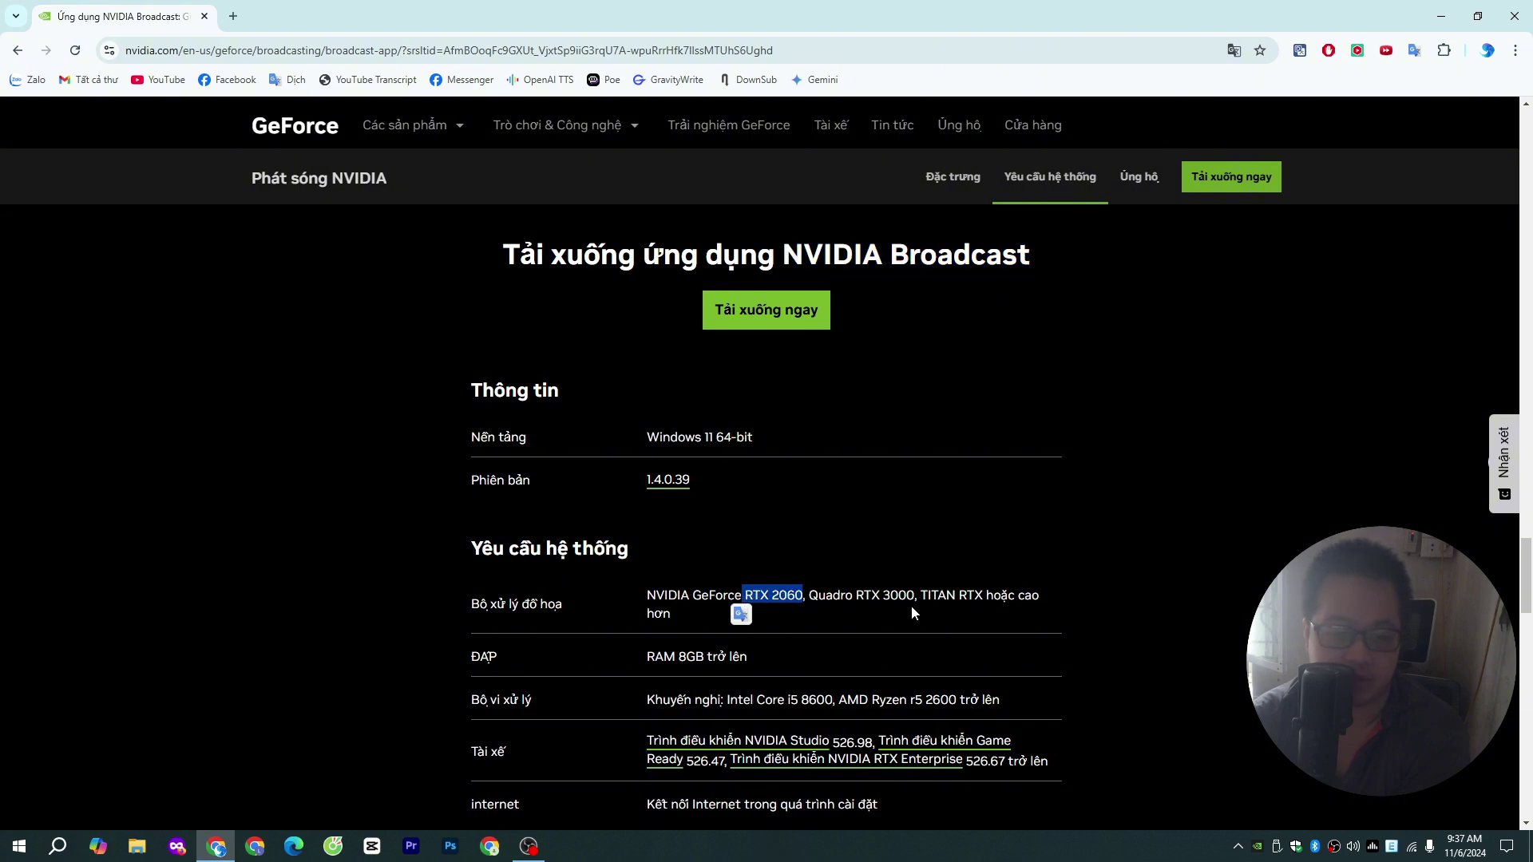
left_click_drag(864, 597, 915, 597)
scroll(954, 576, "down", 3)
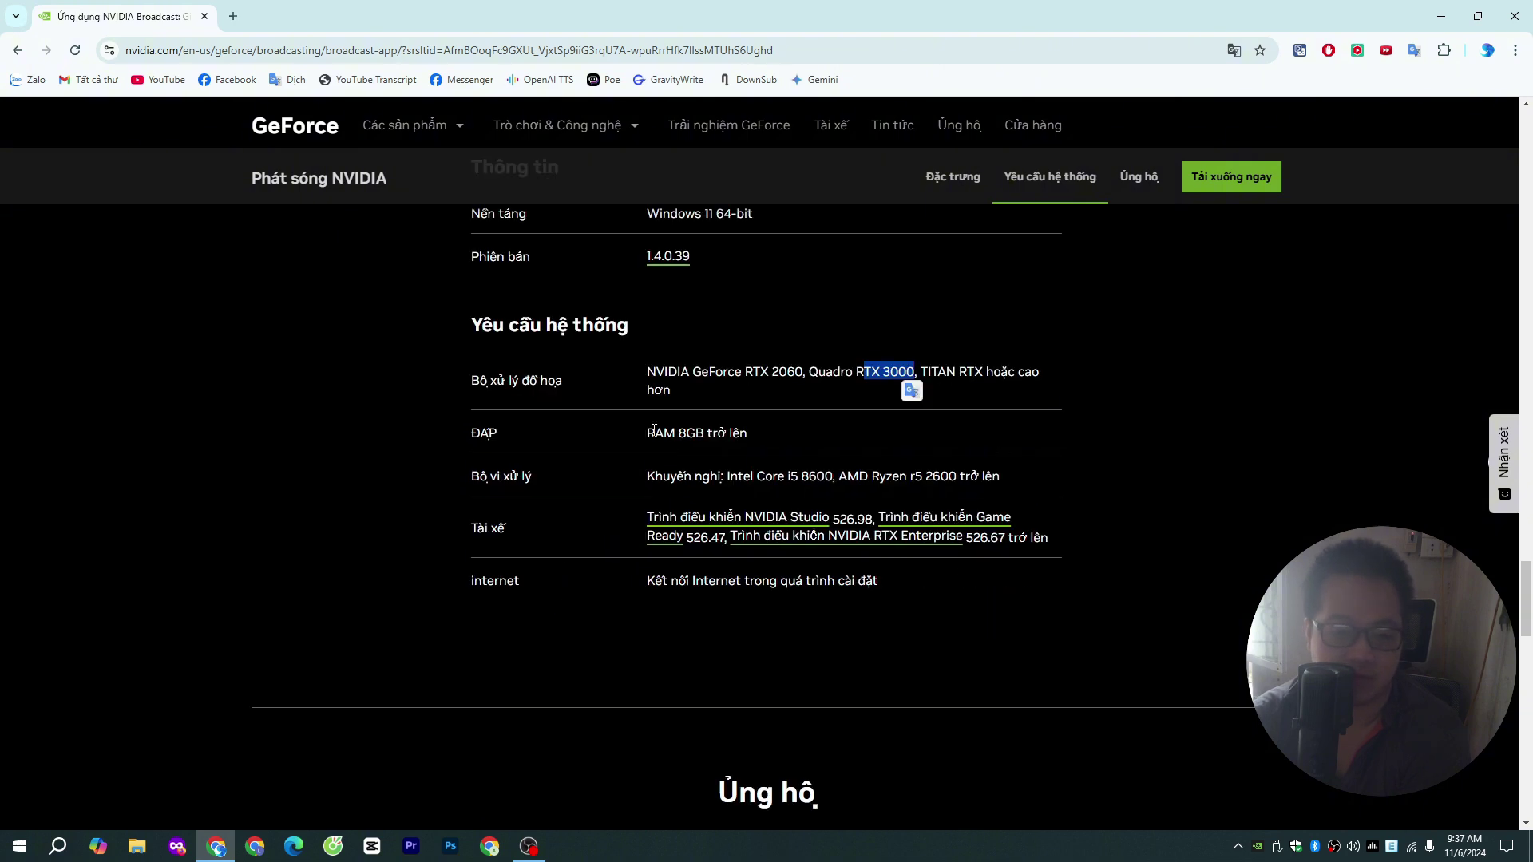
left_click_drag(654, 429, 769, 444)
left_click(769, 445)
- Compare the page's system requirements in English and Vietnamese, including CPU, driver and internet, and look over the support section
left_click(1234, 50)
left_click(1094, 83)
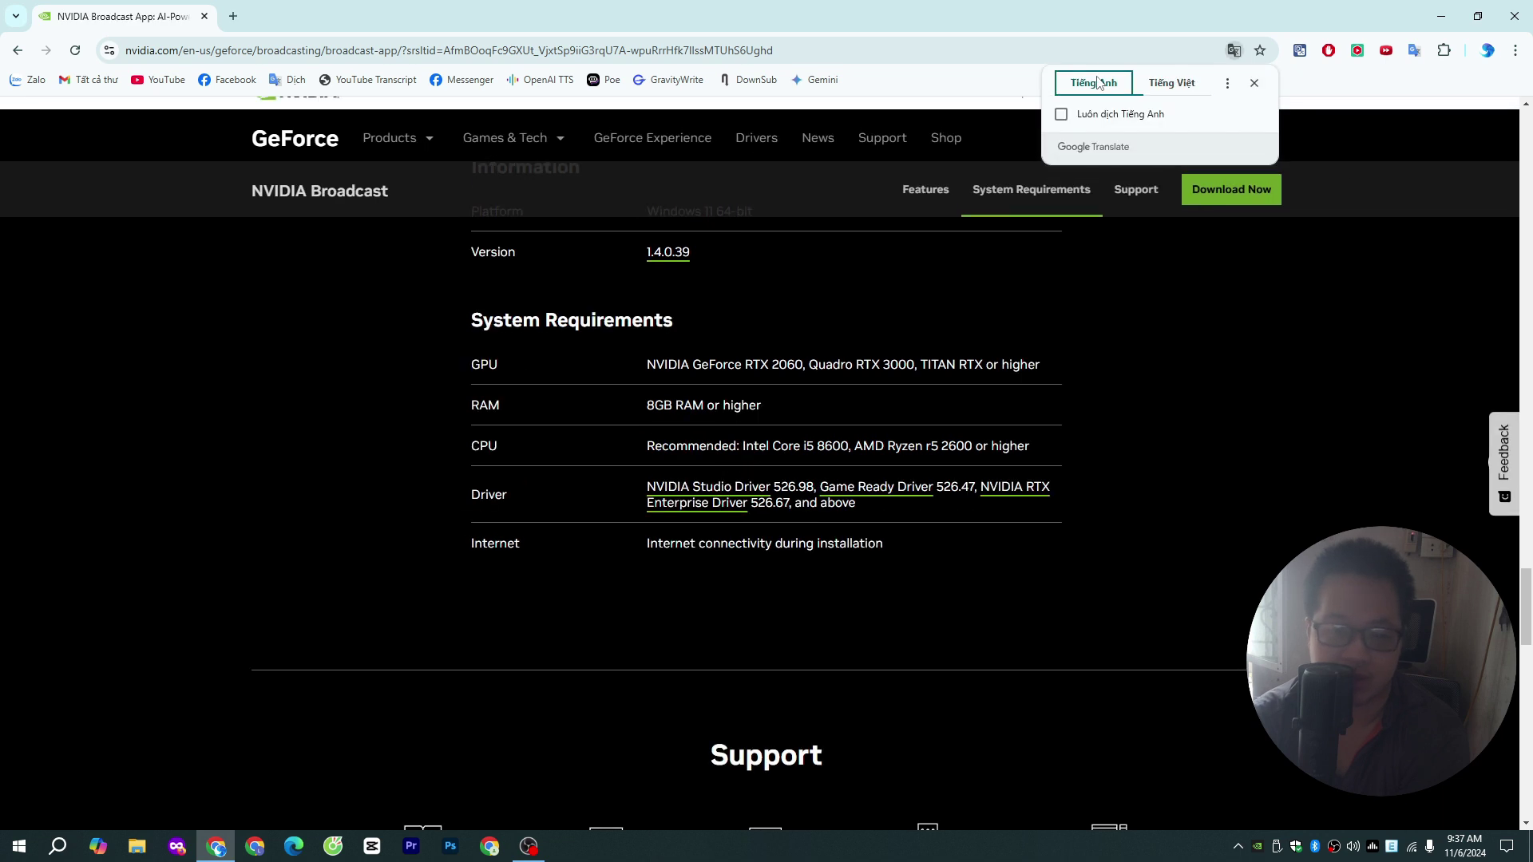
left_click(1172, 82)
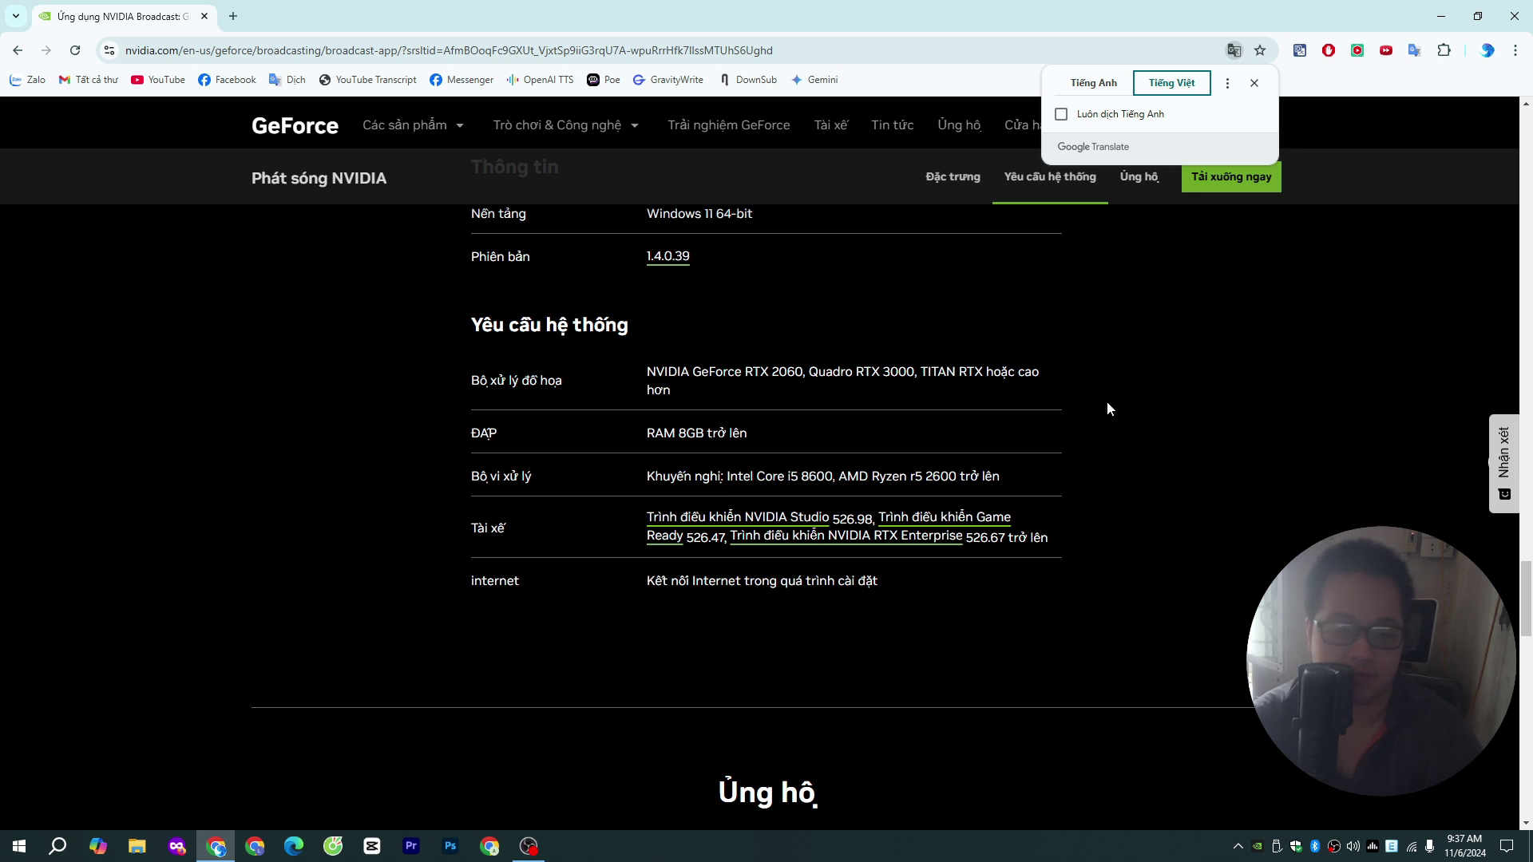
left_click(1093, 90)
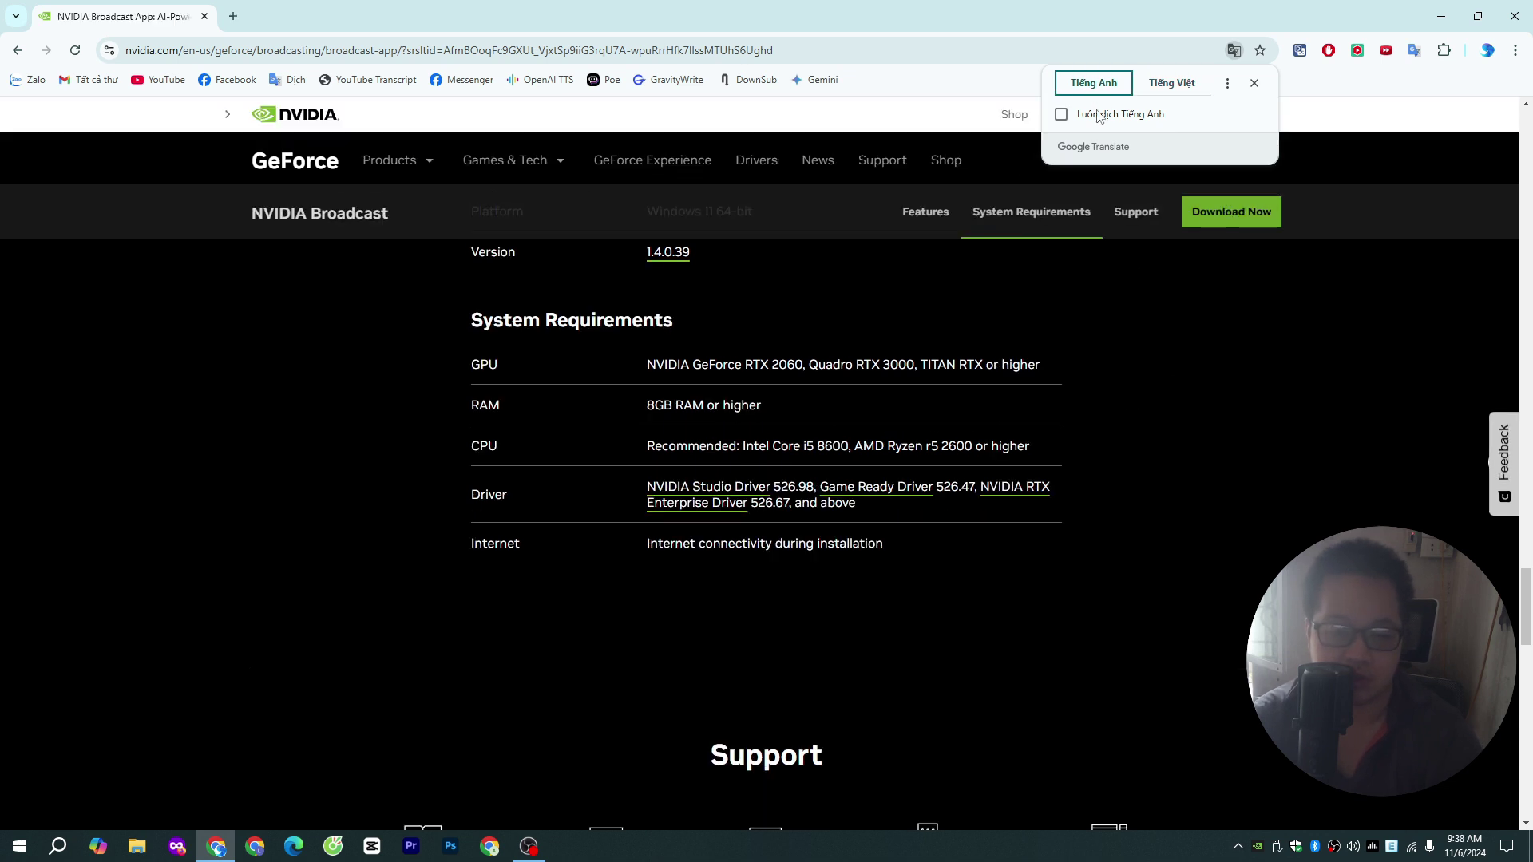
left_click(1172, 83)
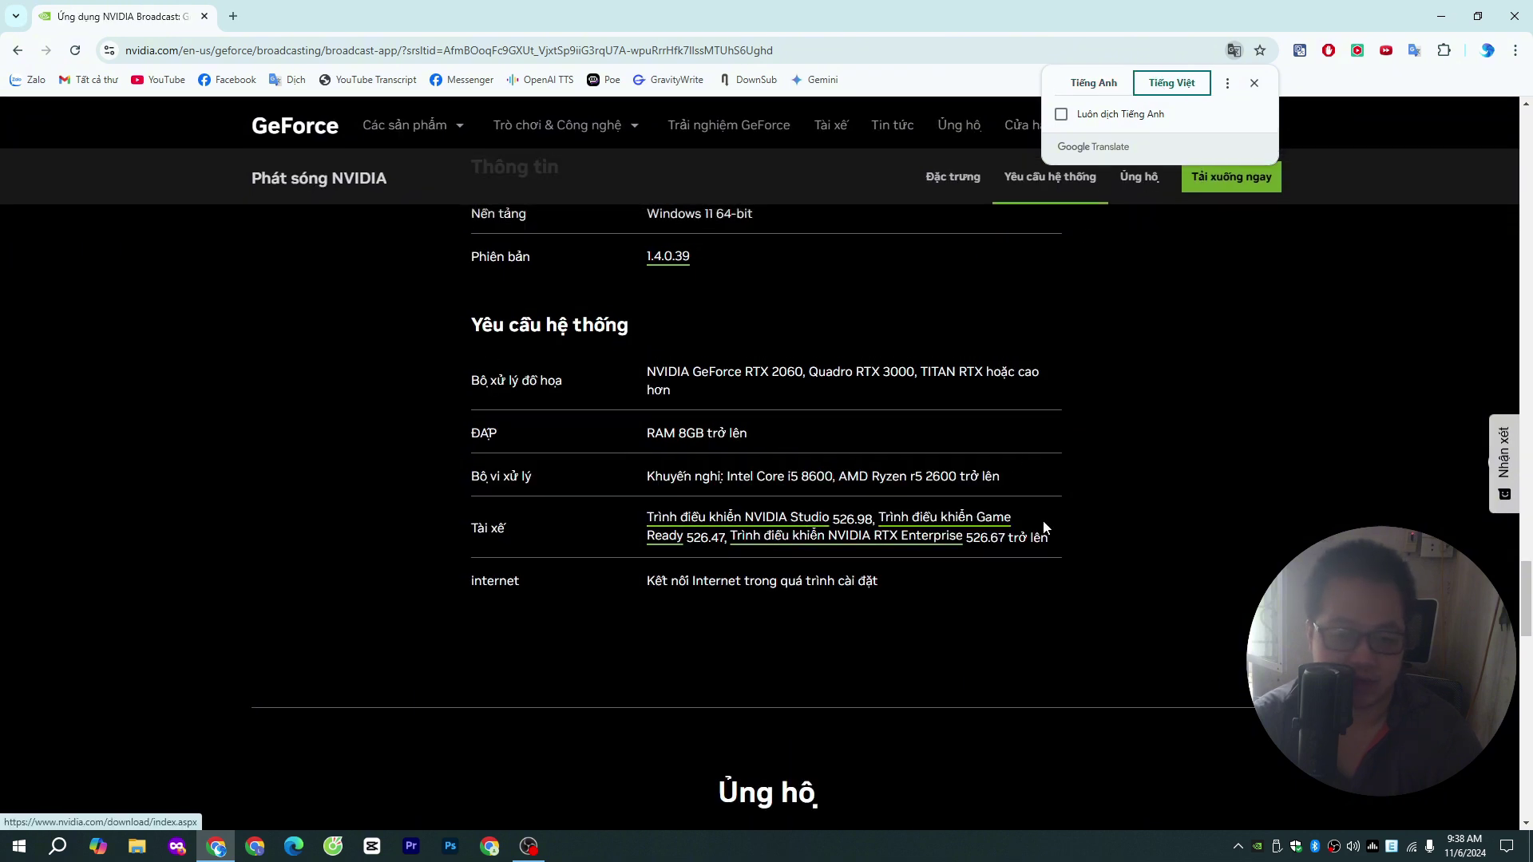
left_click(1092, 85)
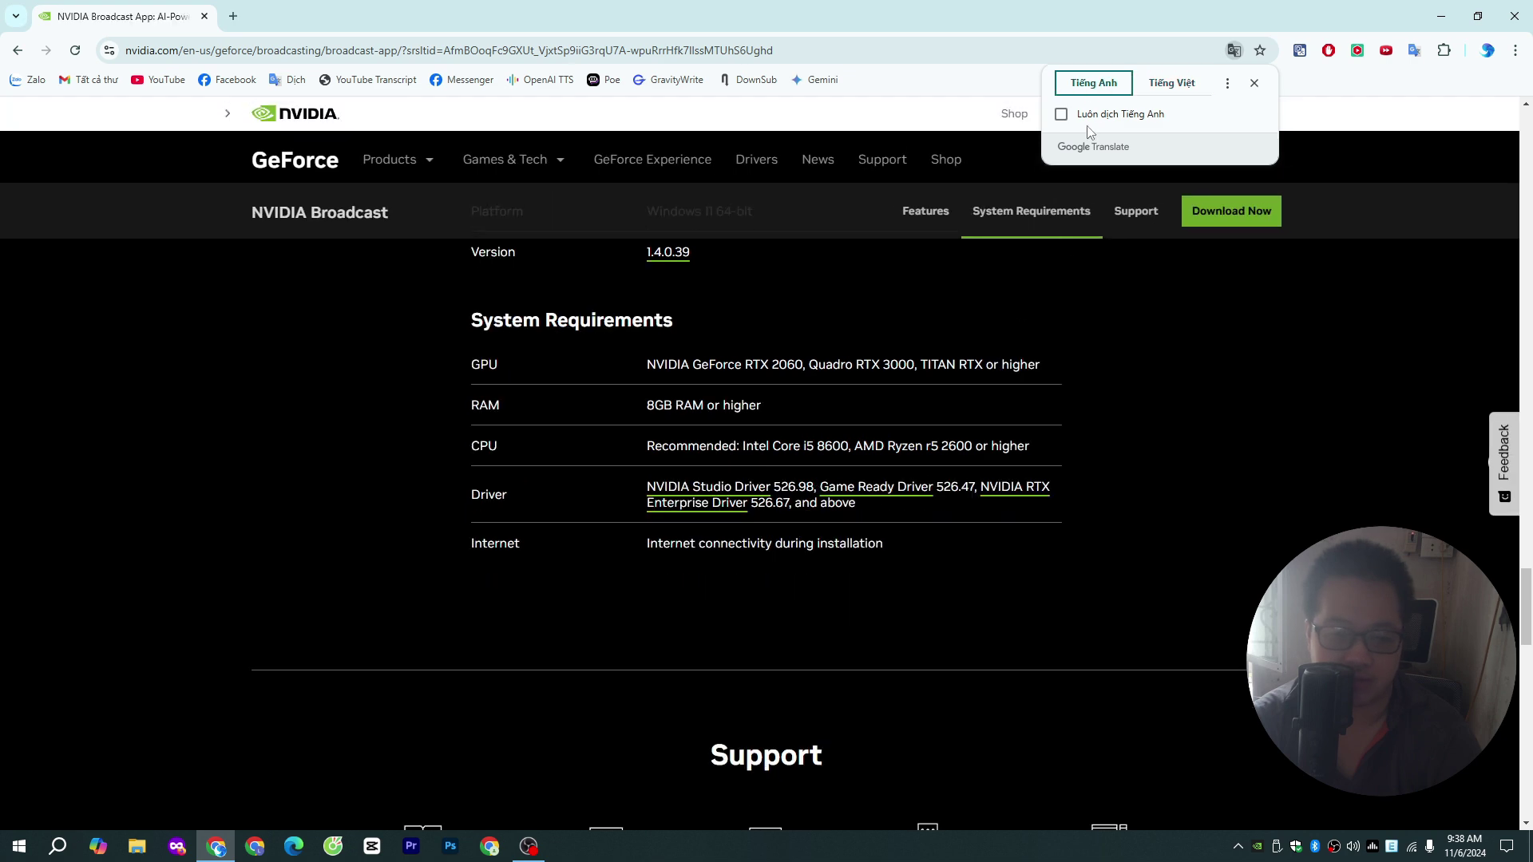
left_click(1175, 89)
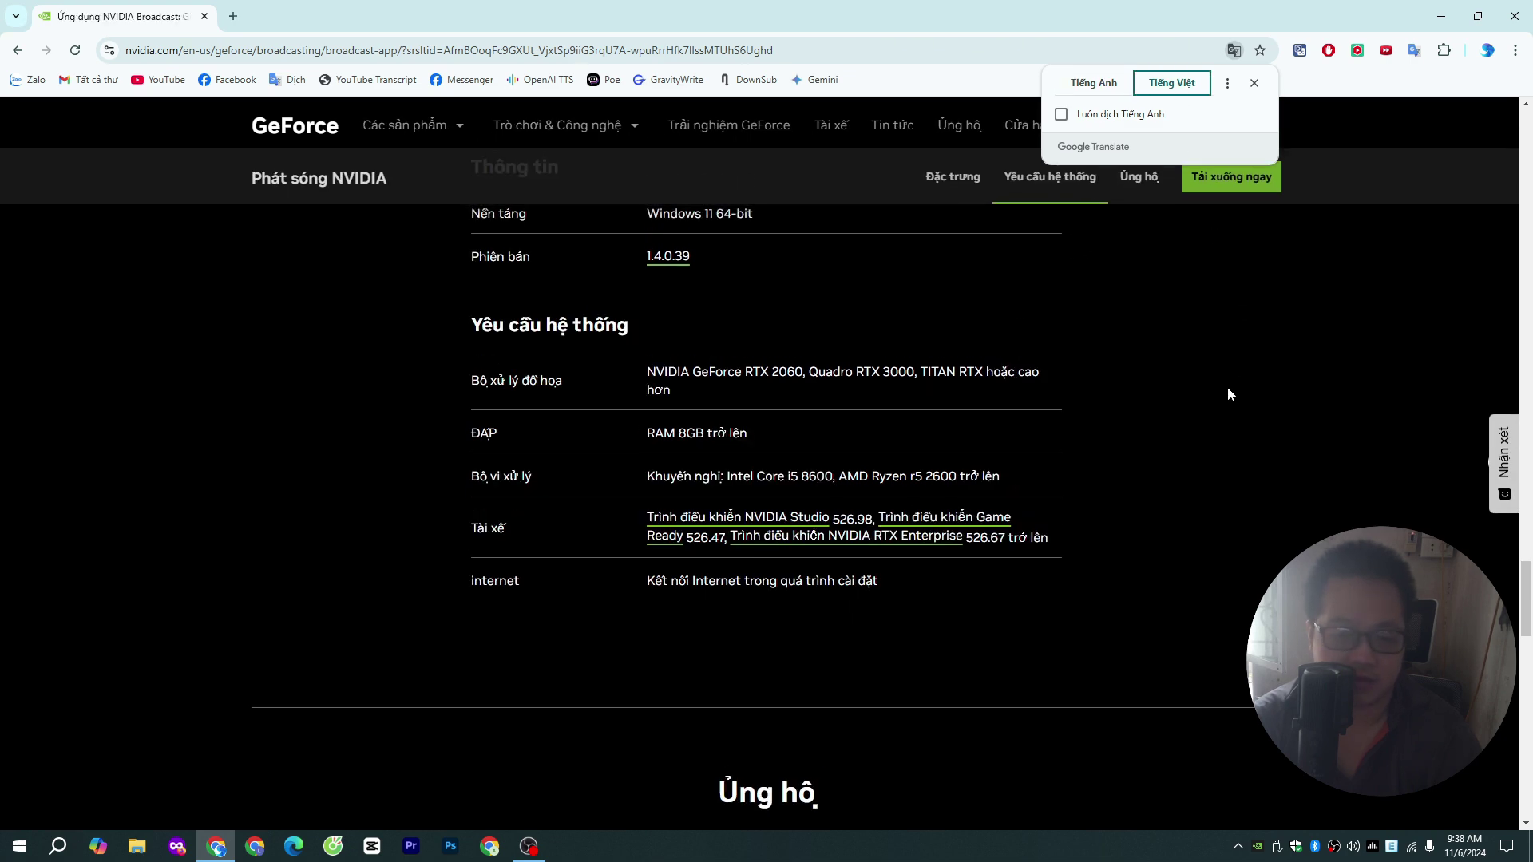
left_click_drag(648, 580, 881, 580)
scroll(1171, 507, "down", 2)
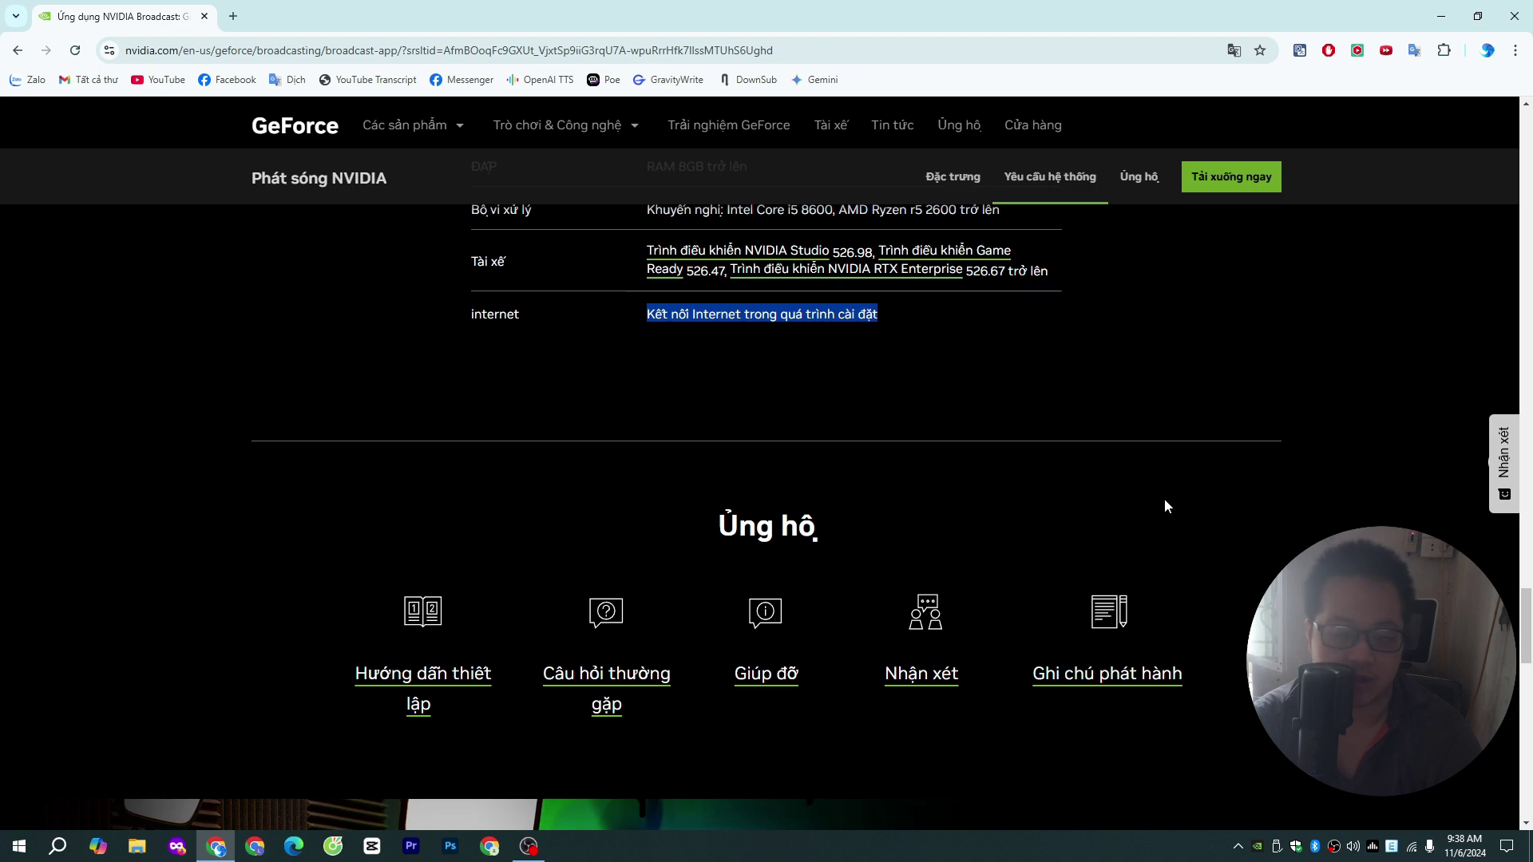
scroll(1263, 489, "down", 5)
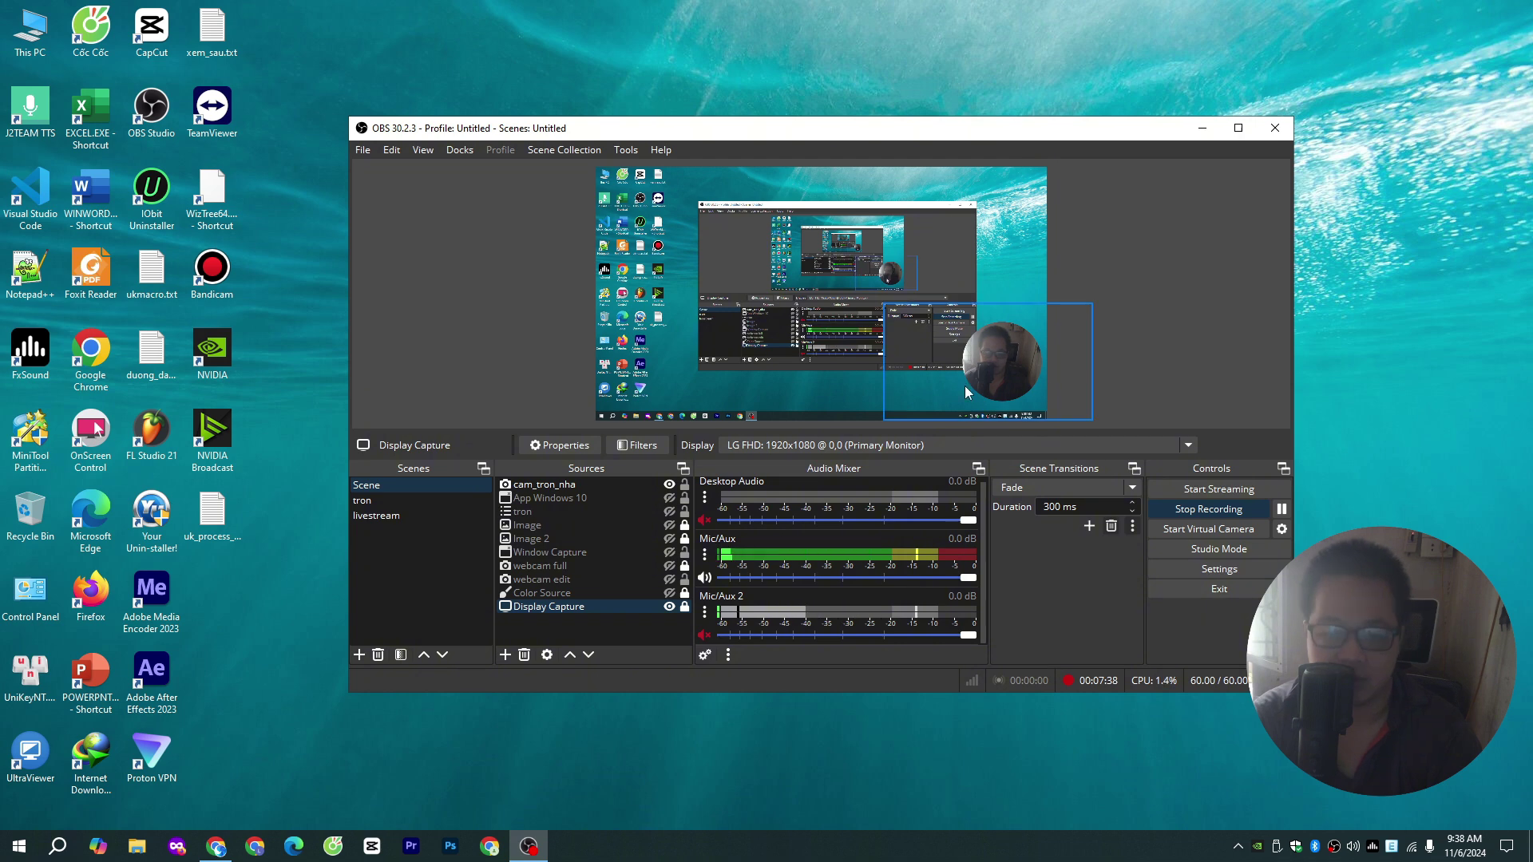
- Hide the cam_tron_nha webcam source in OBS and minimize the OBS window
left_click(669, 485)
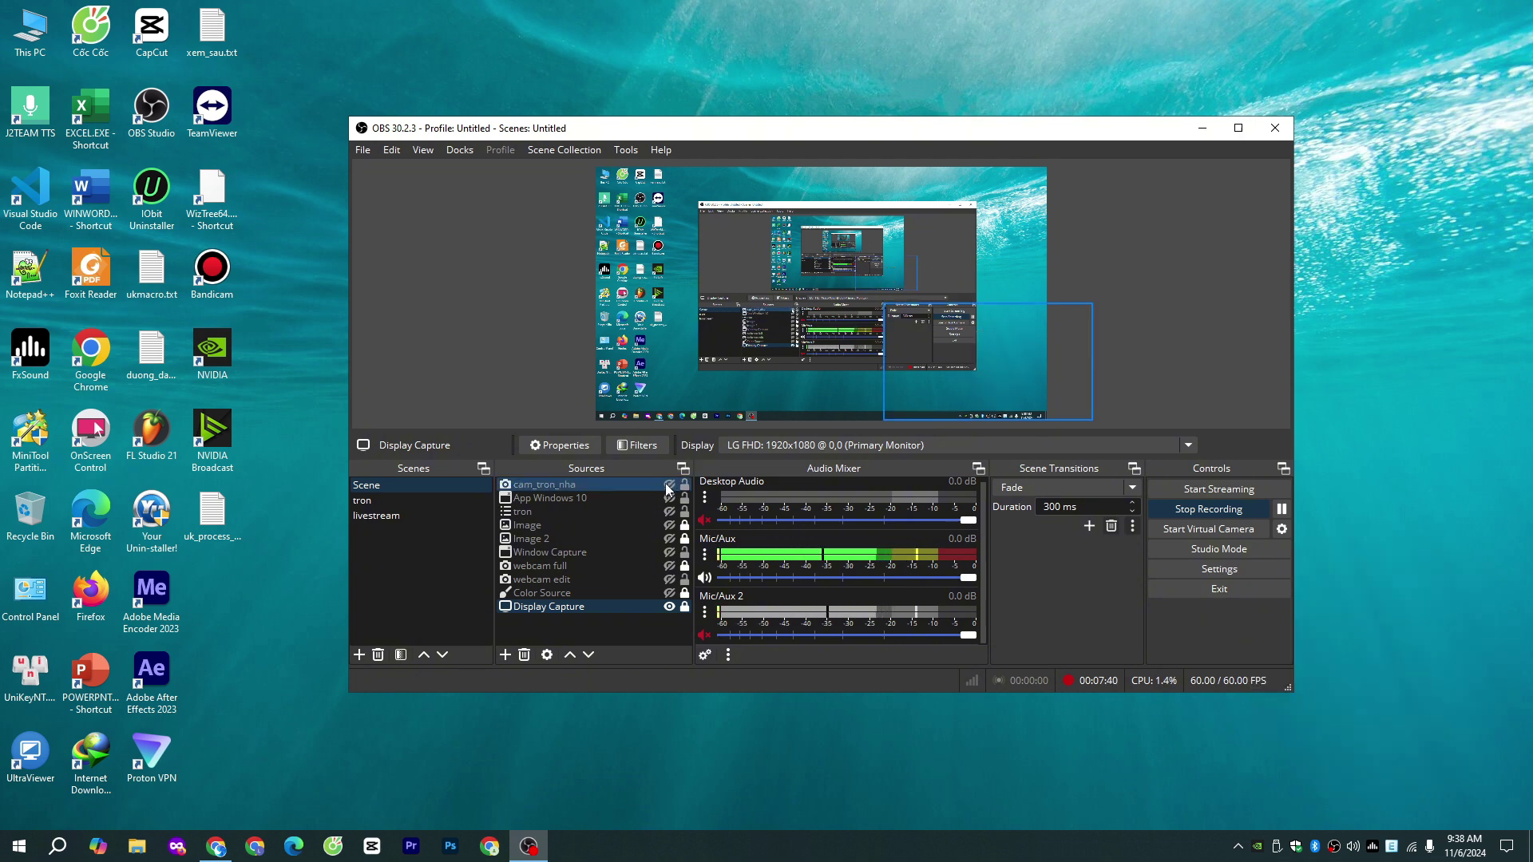
left_click(1200, 128)
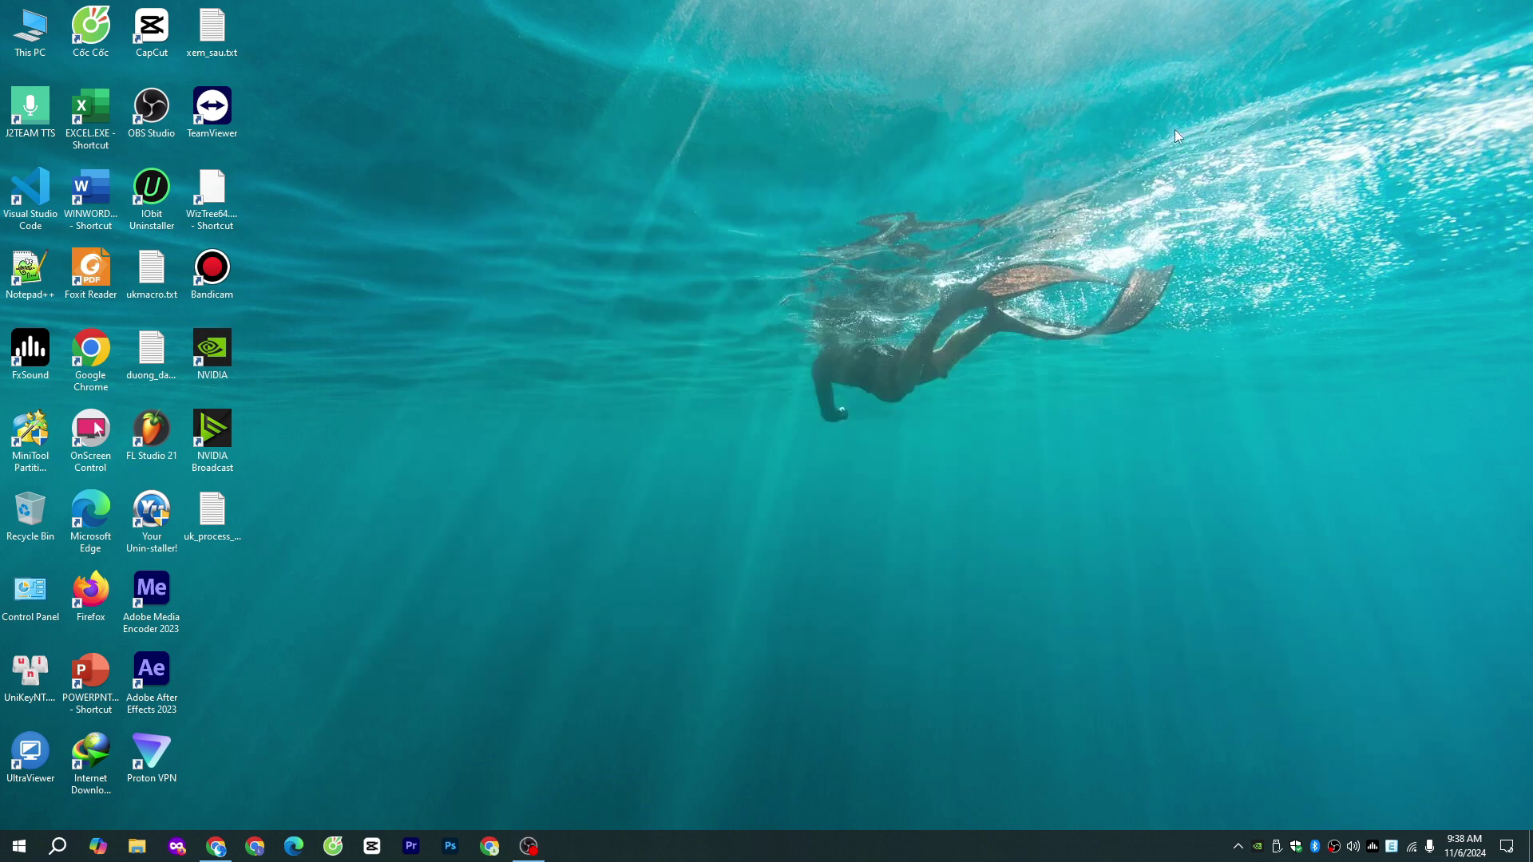
right_click(541, 215)
left_click(519, 204)
right_click(518, 204)
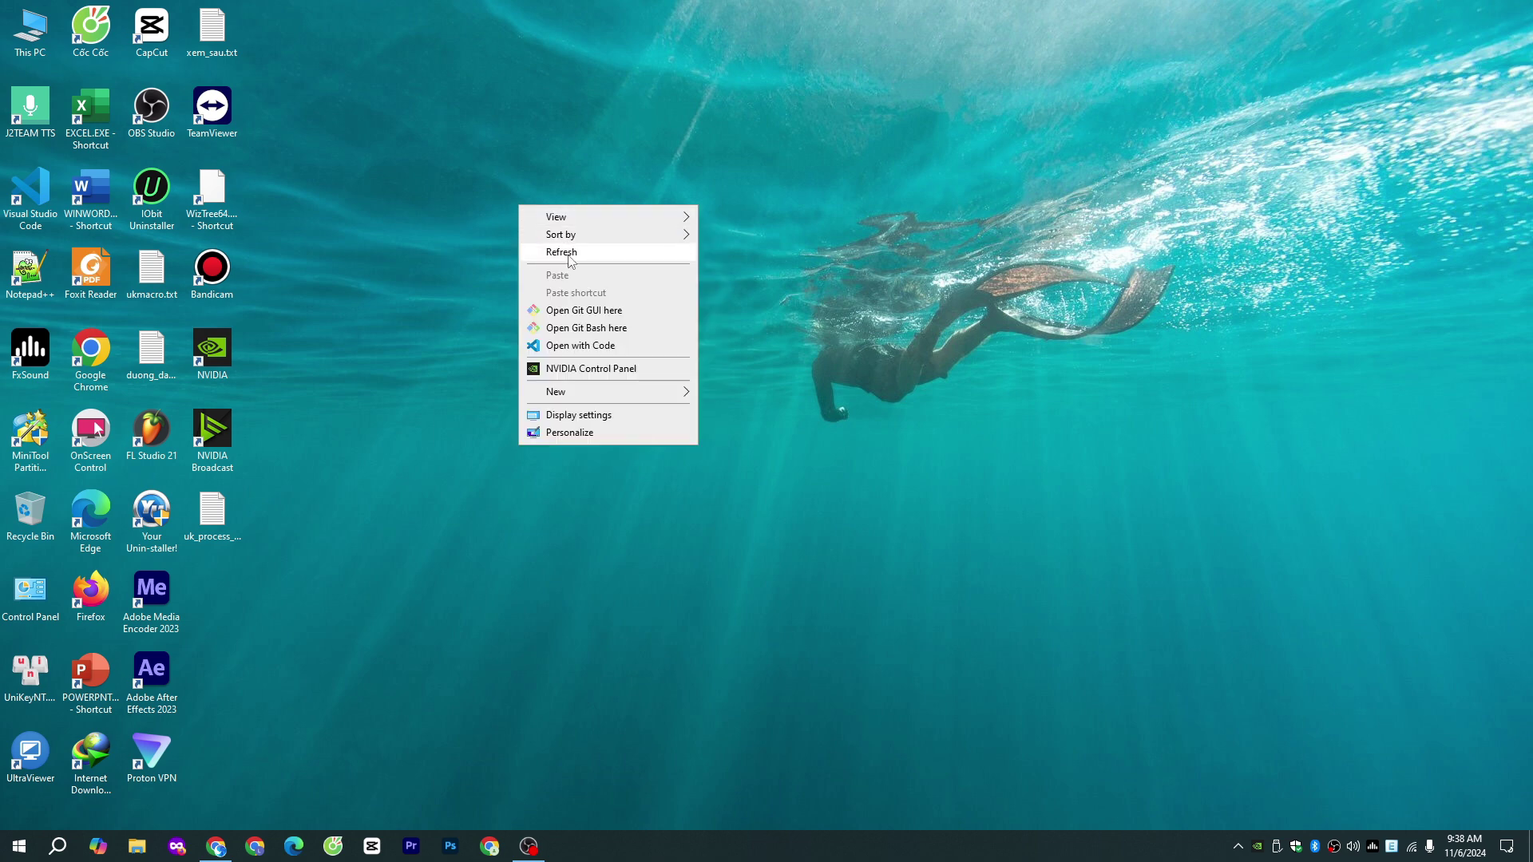
left_click(507, 204)
right_click(507, 204)
left_click(523, 250)
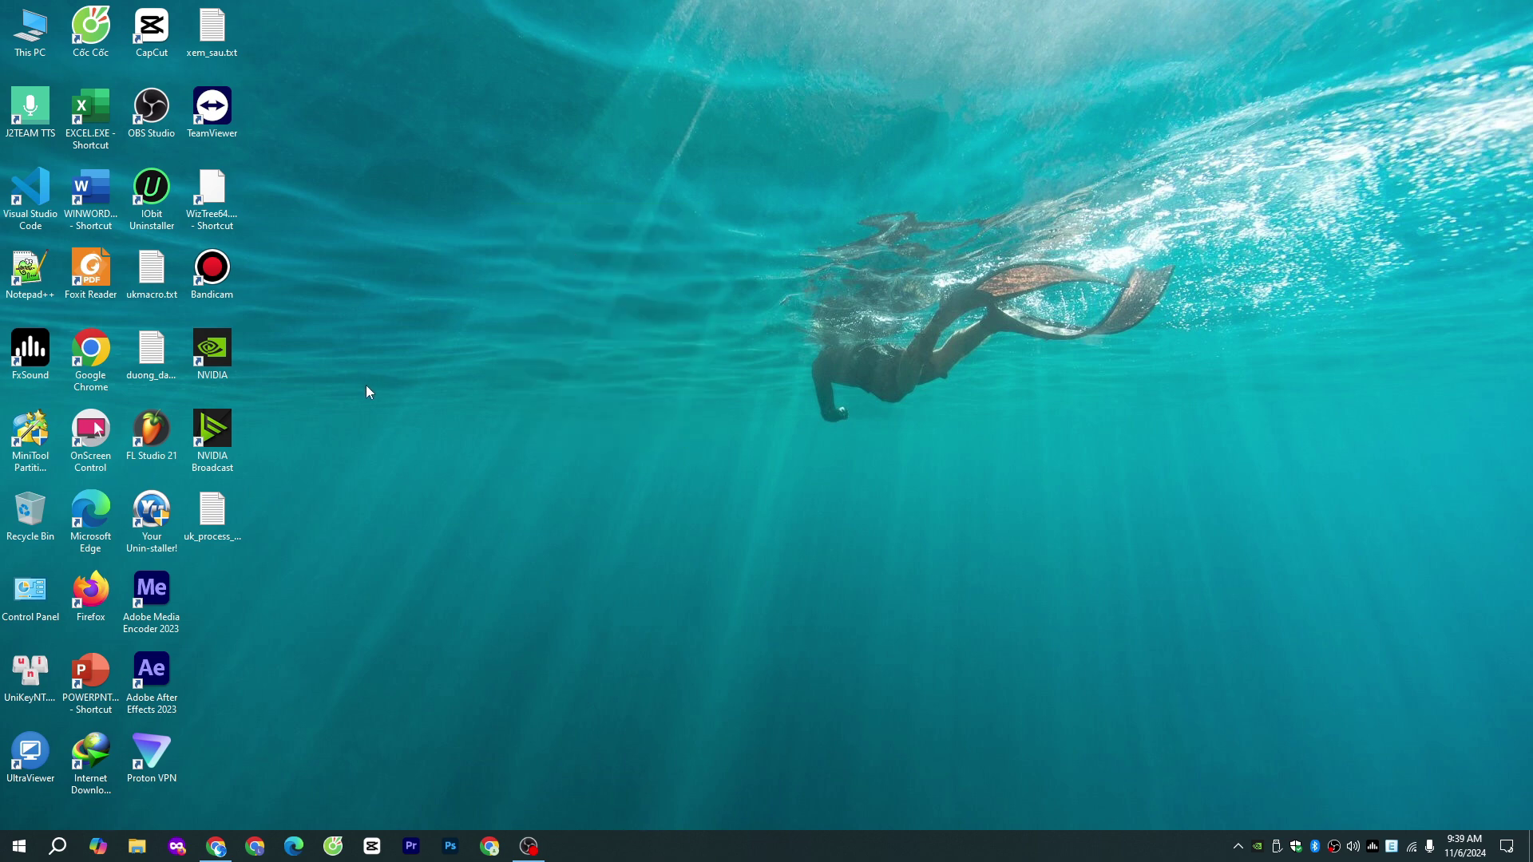
- Open NVIDIA Broadcast from the desktop and look over its microphone, speaker and camera settings
double_click(232, 429)
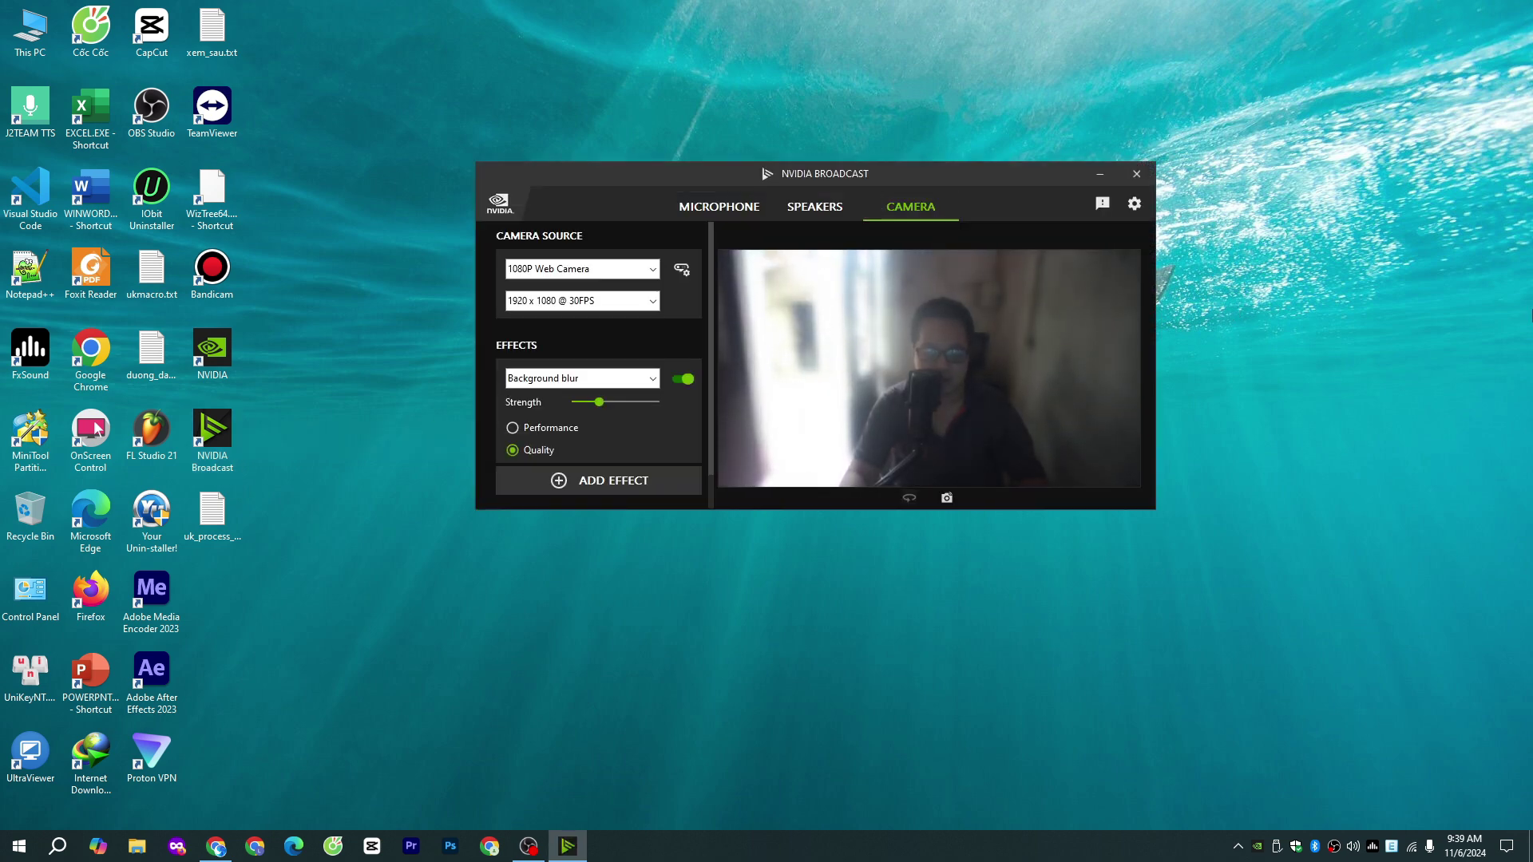
left_click(728, 209)
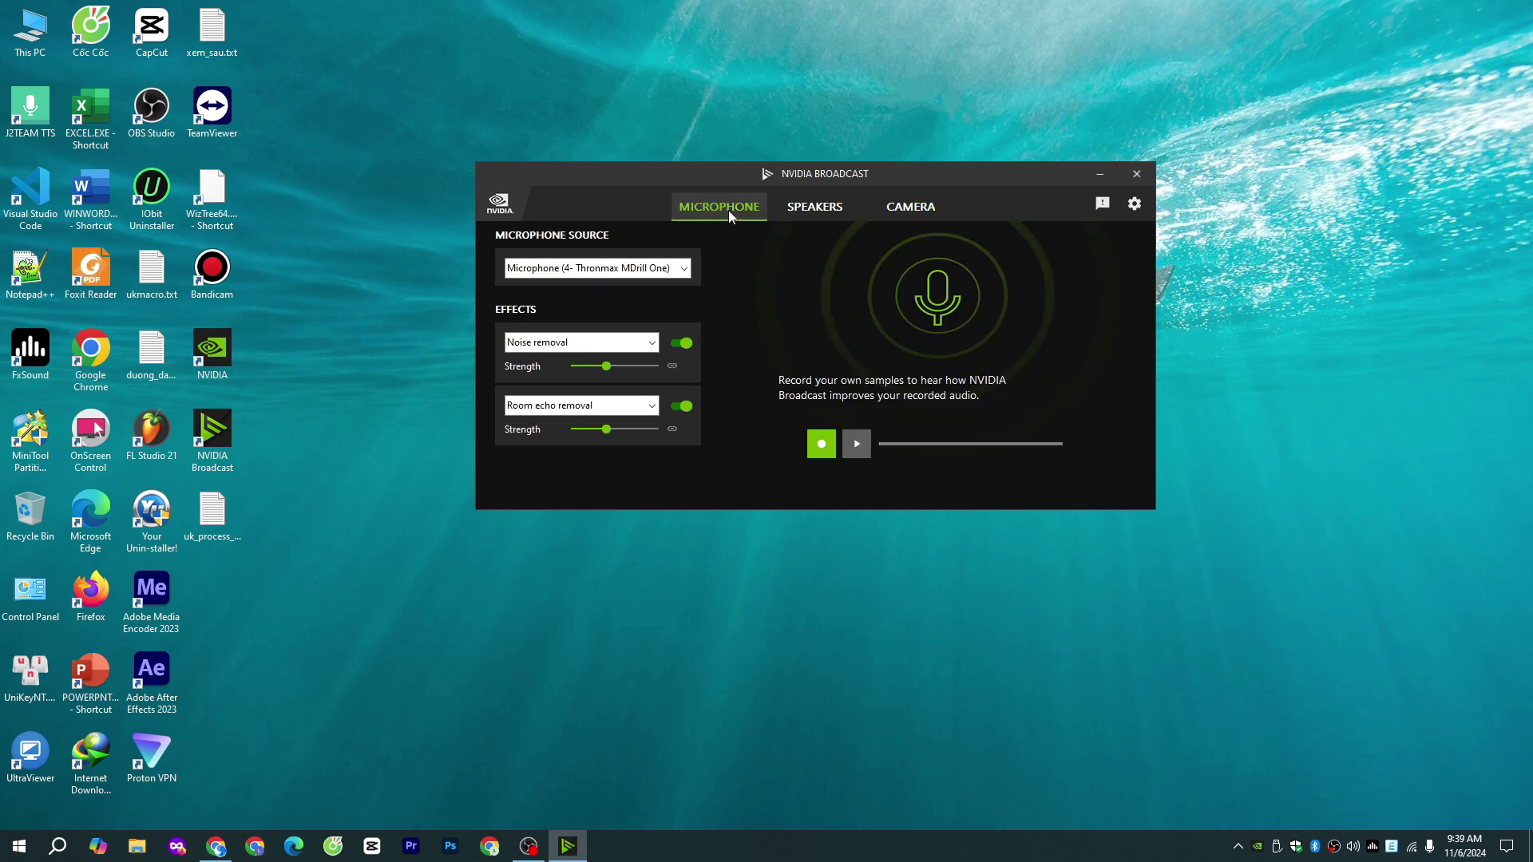
left_click(819, 210)
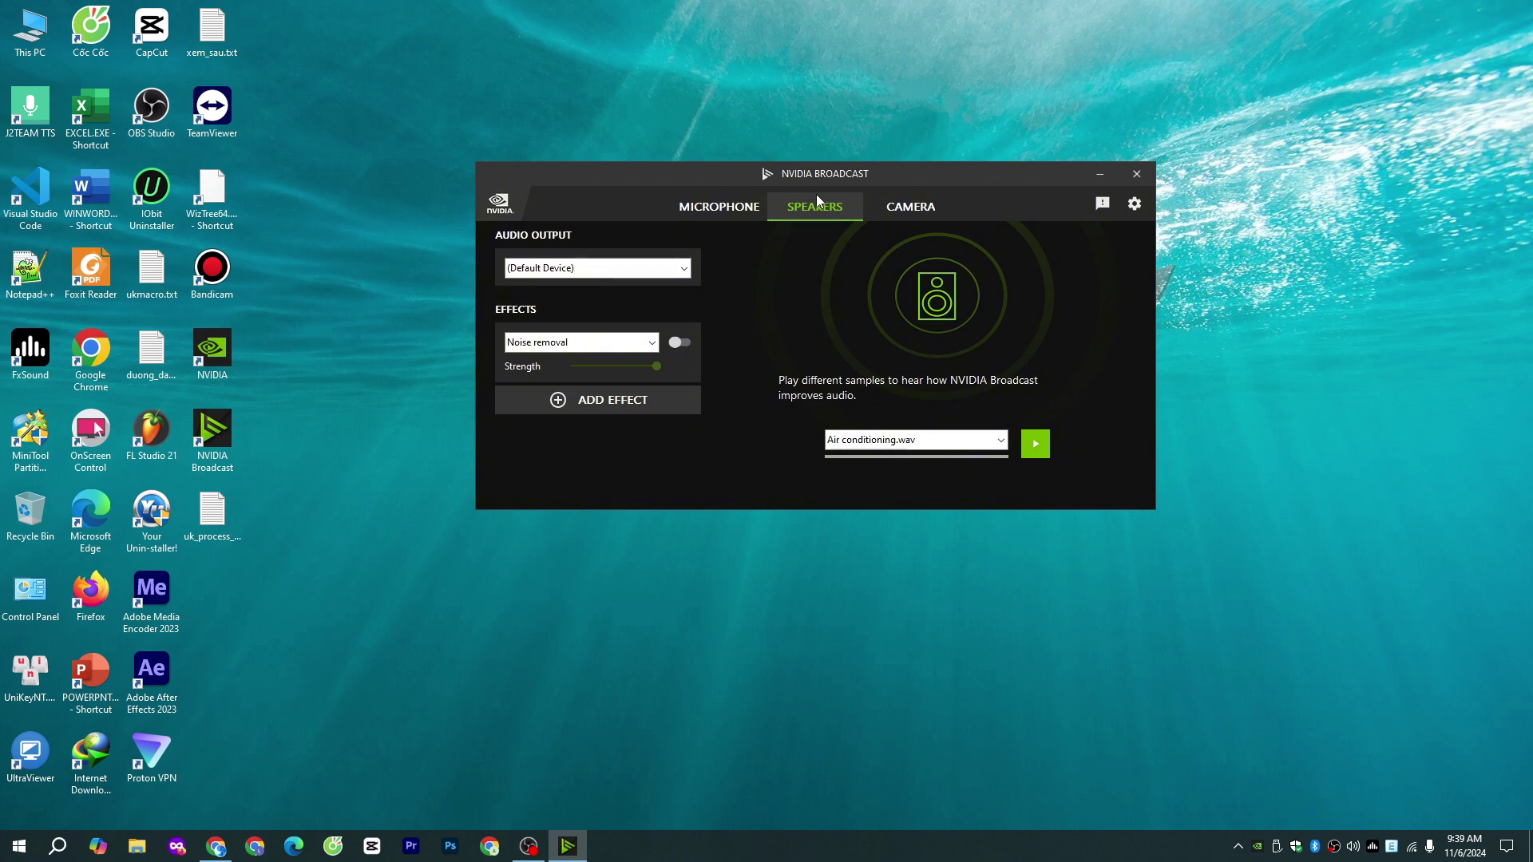
left_click(922, 208)
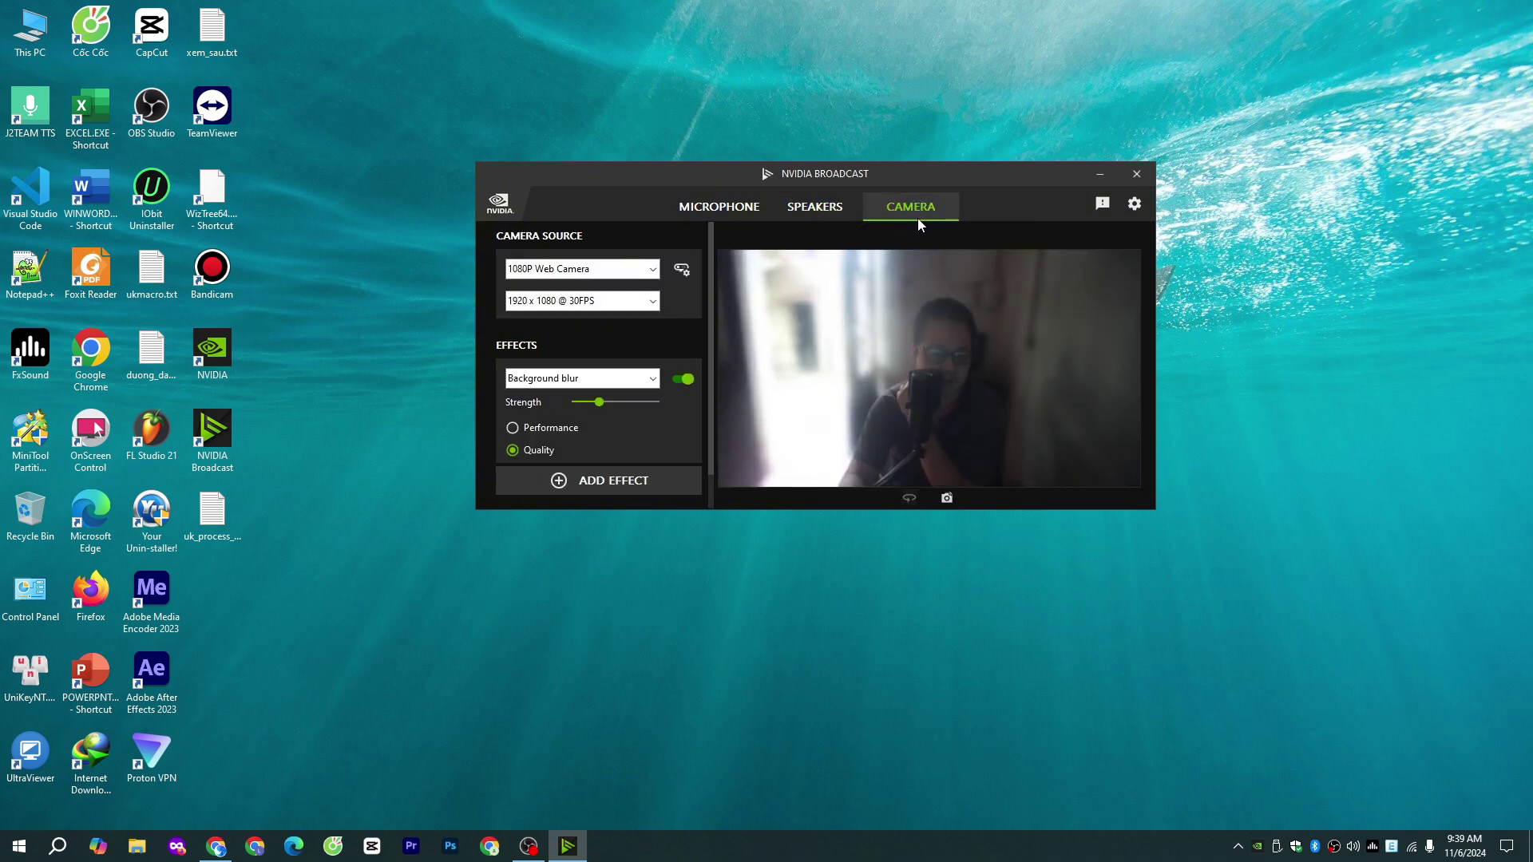
- Set the microphone source in NVIDIA Broadcast to Microphone (4- Thronmax MDrill One)
left_click(712, 208)
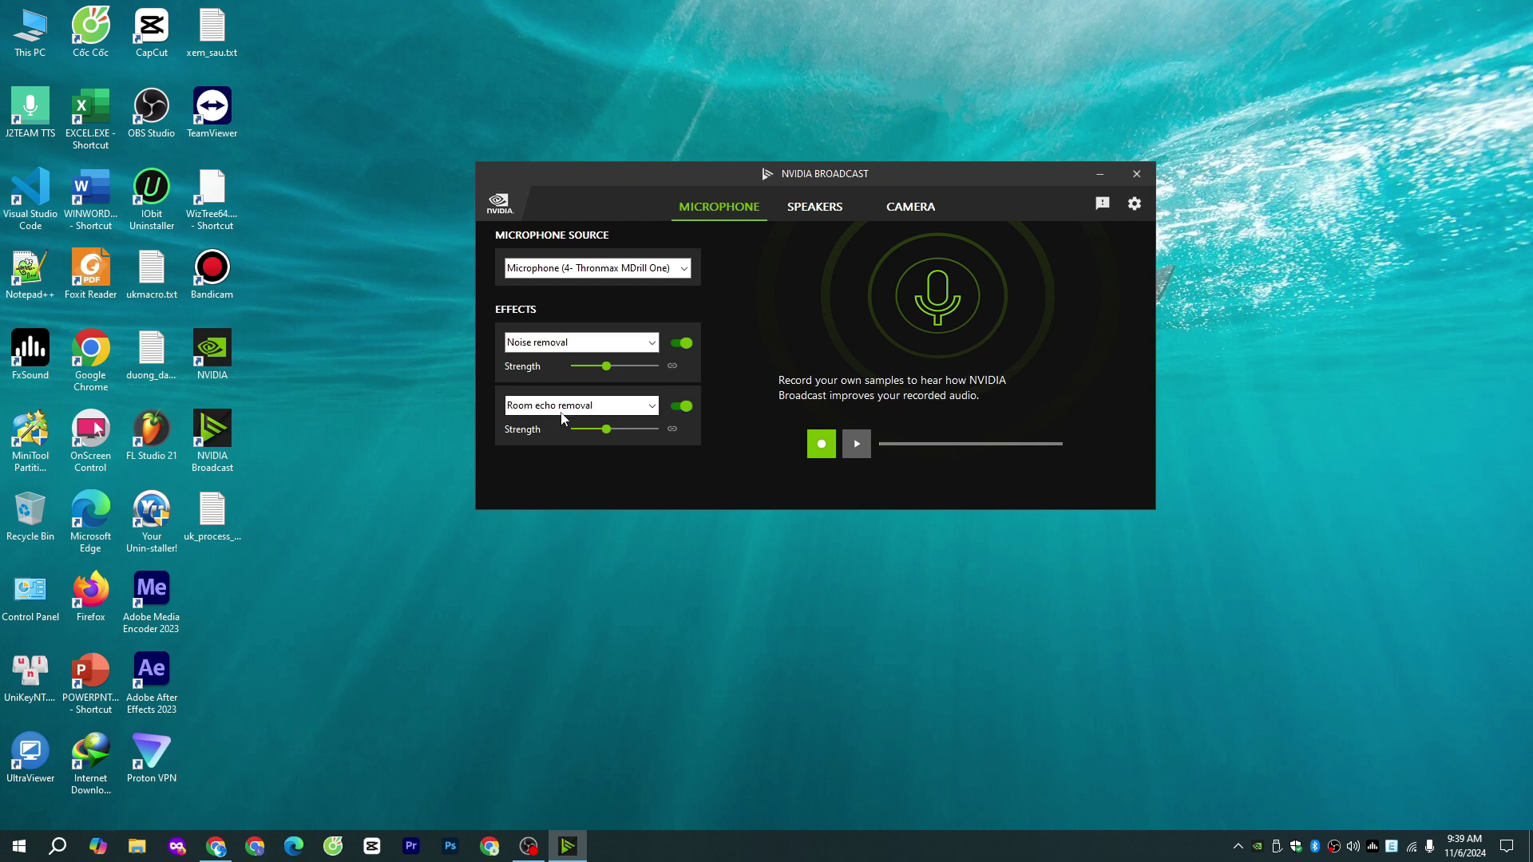
left_click(619, 273)
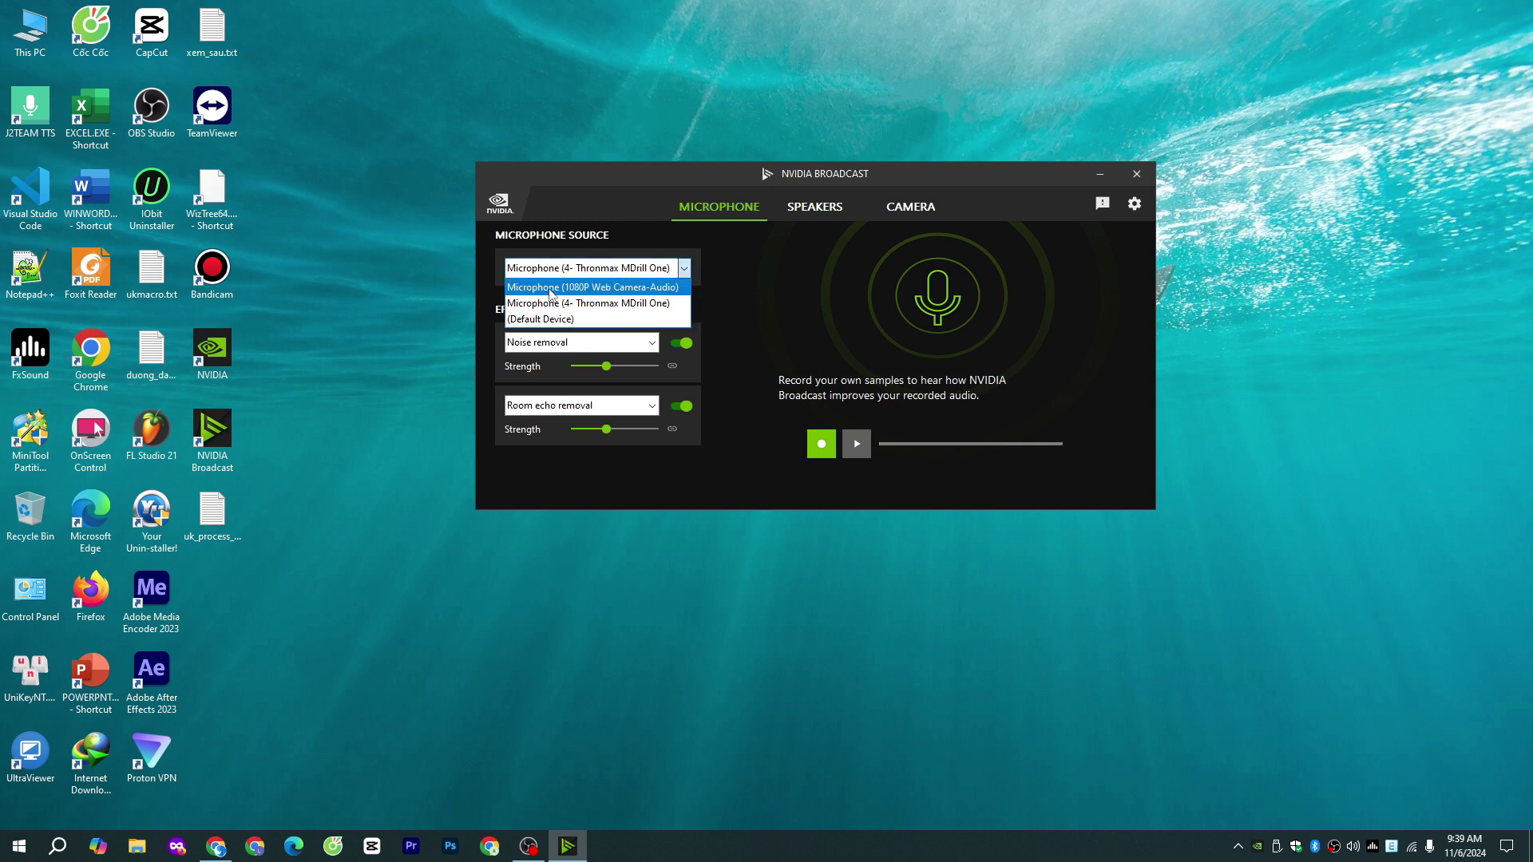
left_click(605, 306)
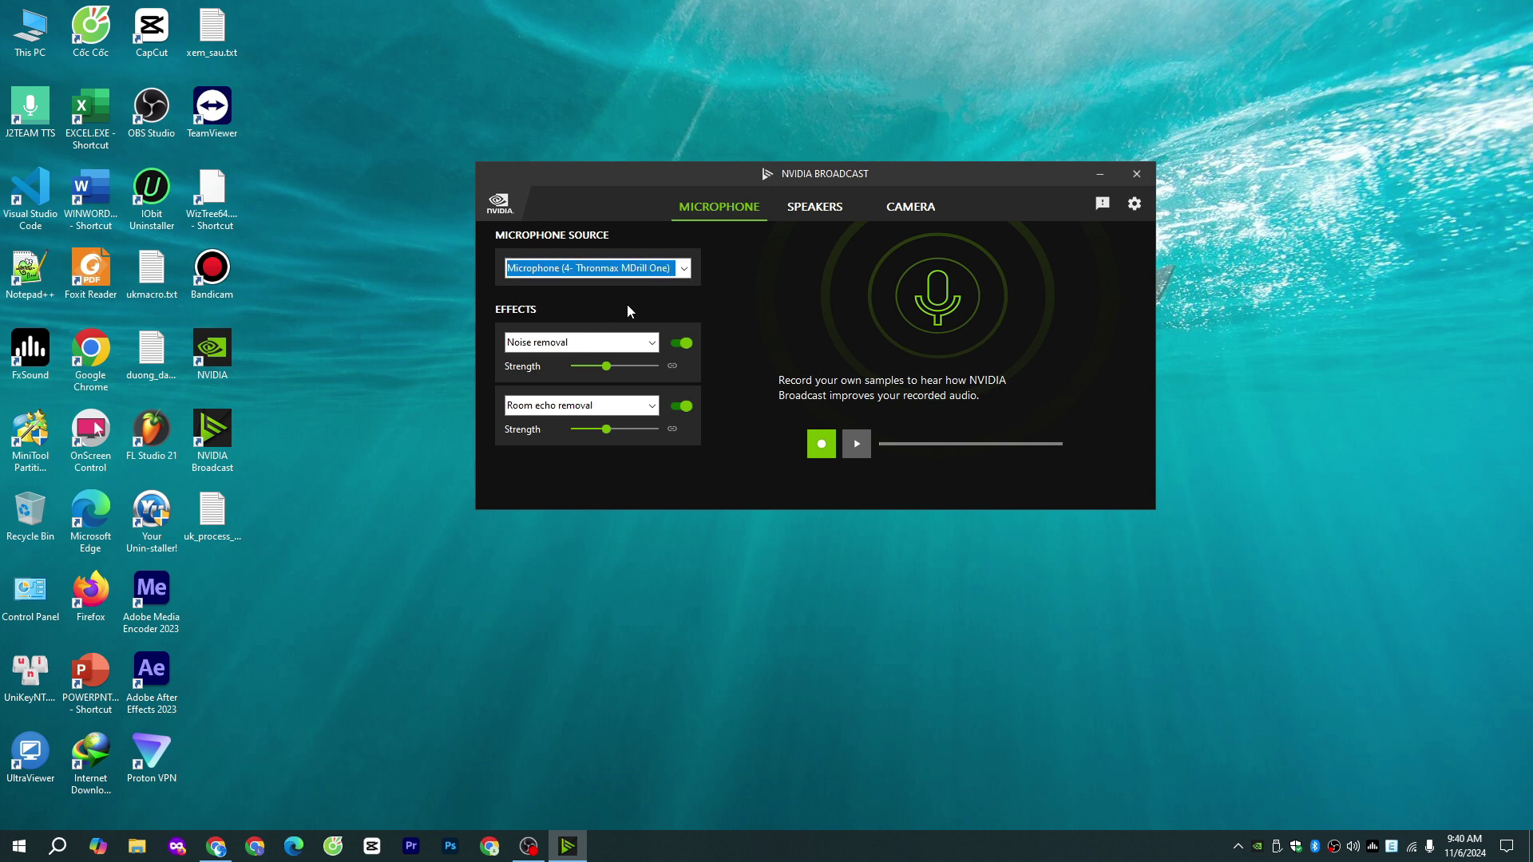
- Check the options of the noise removal and room echo removal effects and raise their linked strength to about the middle
left_click(602, 343)
left_click(601, 347)
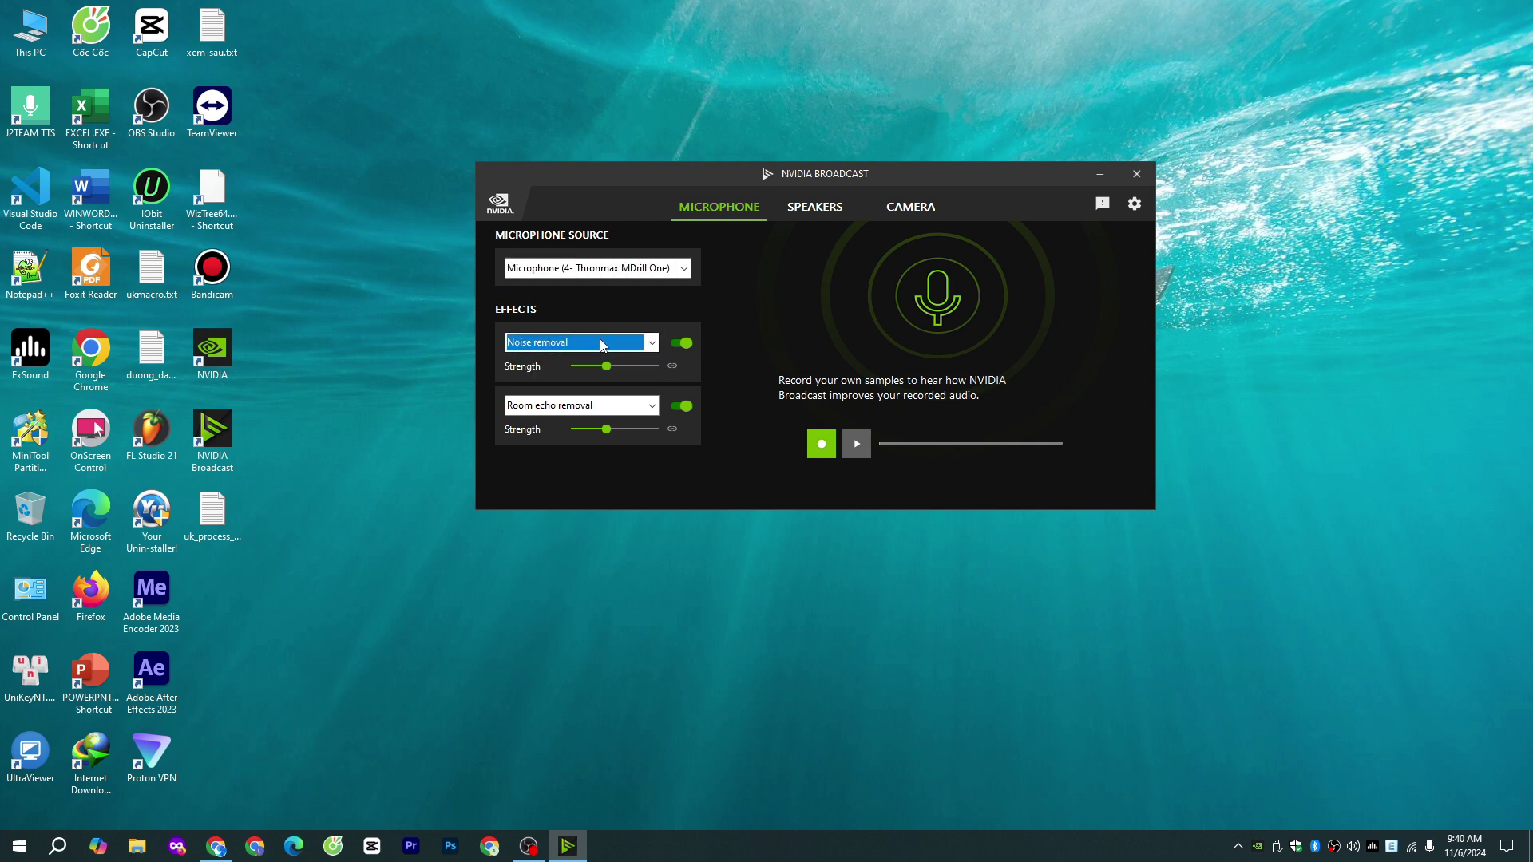
left_click(601, 345)
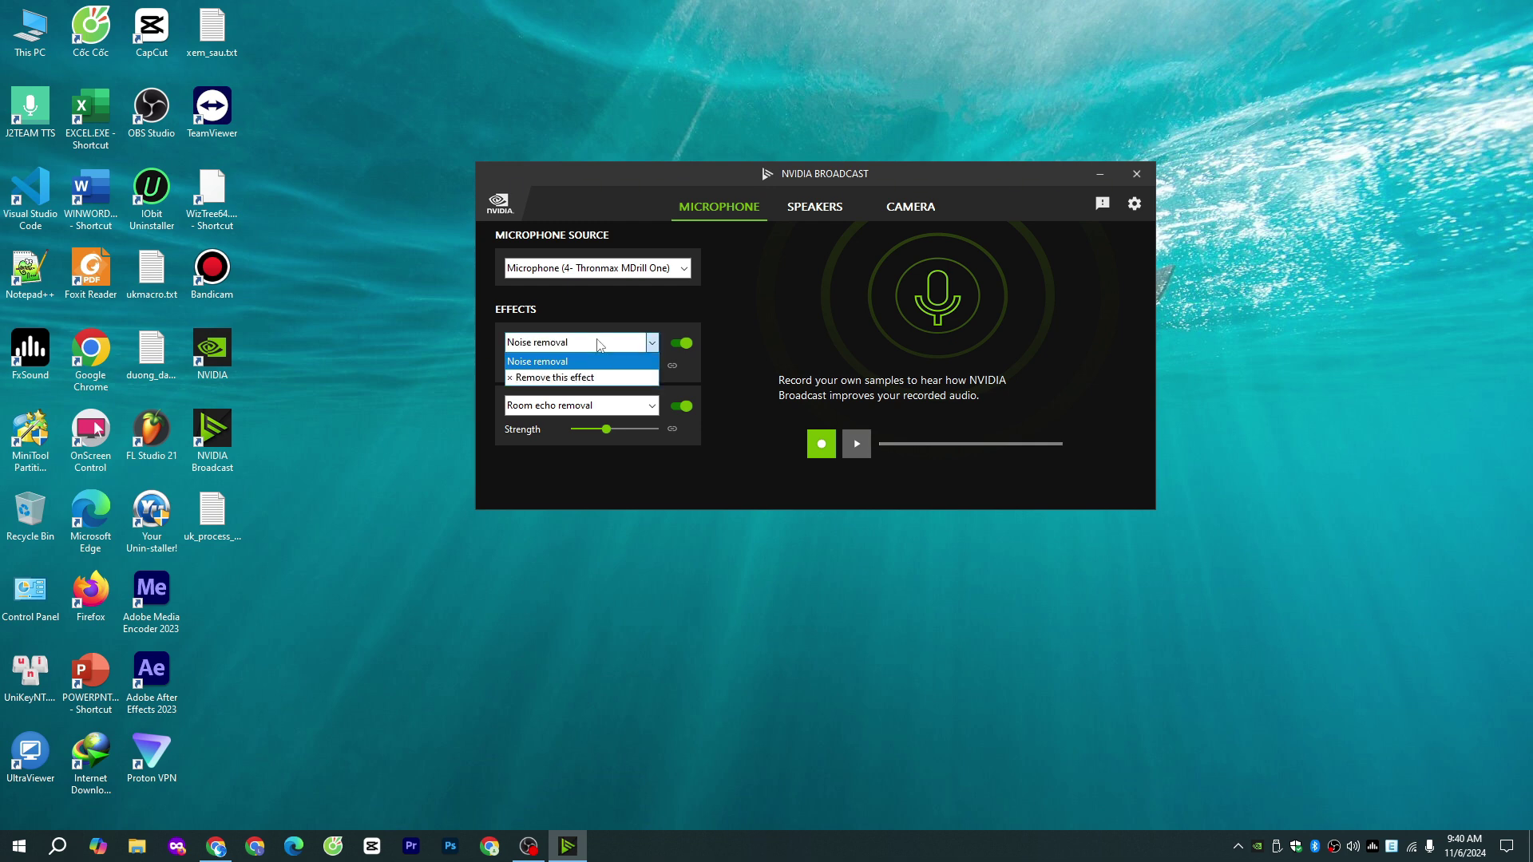
left_click(600, 345)
left_click(609, 407)
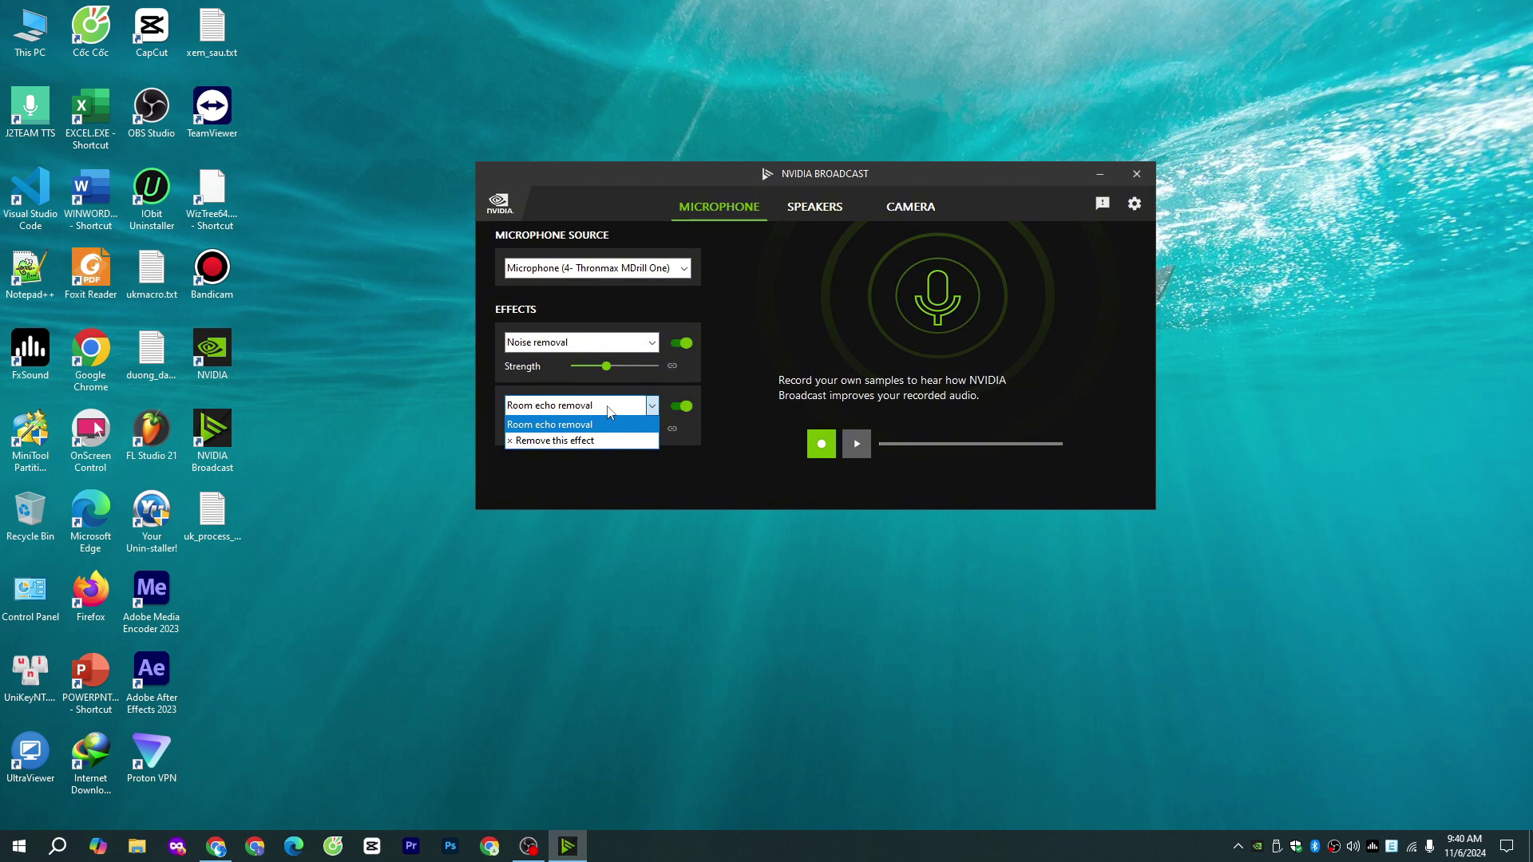
left_click(609, 411)
mouse_move(606, 366)
left_mouse_down()
mouse_move(667, 368)
mouse_move(615, 373)
left_mouse_up()
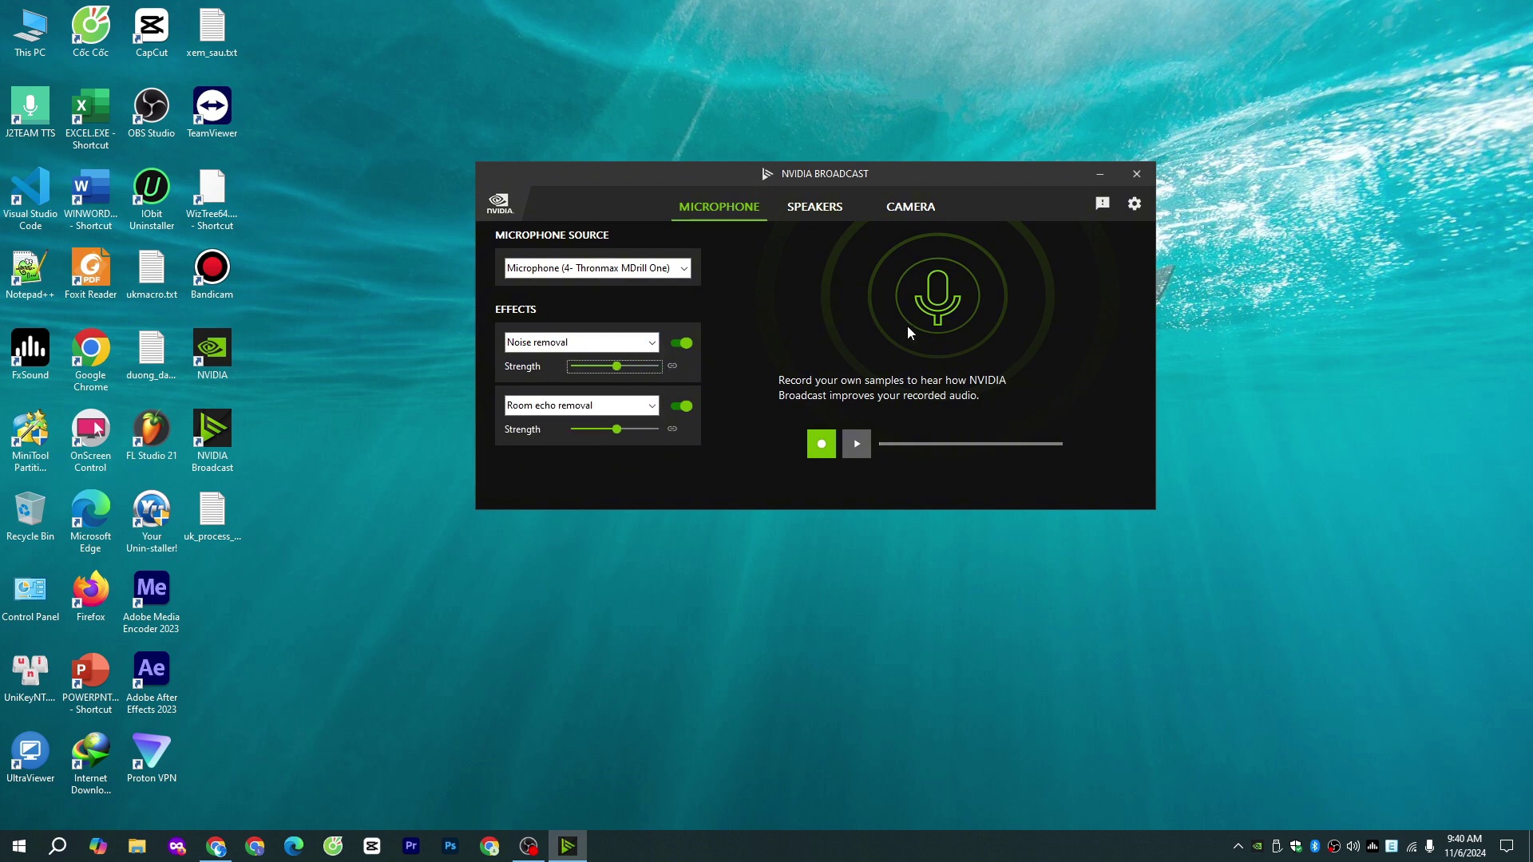
- Switch to OBS and set the Mic/Aux 2 device to Microphone (NVIDIA Broadcast)
key("alt+Tab")
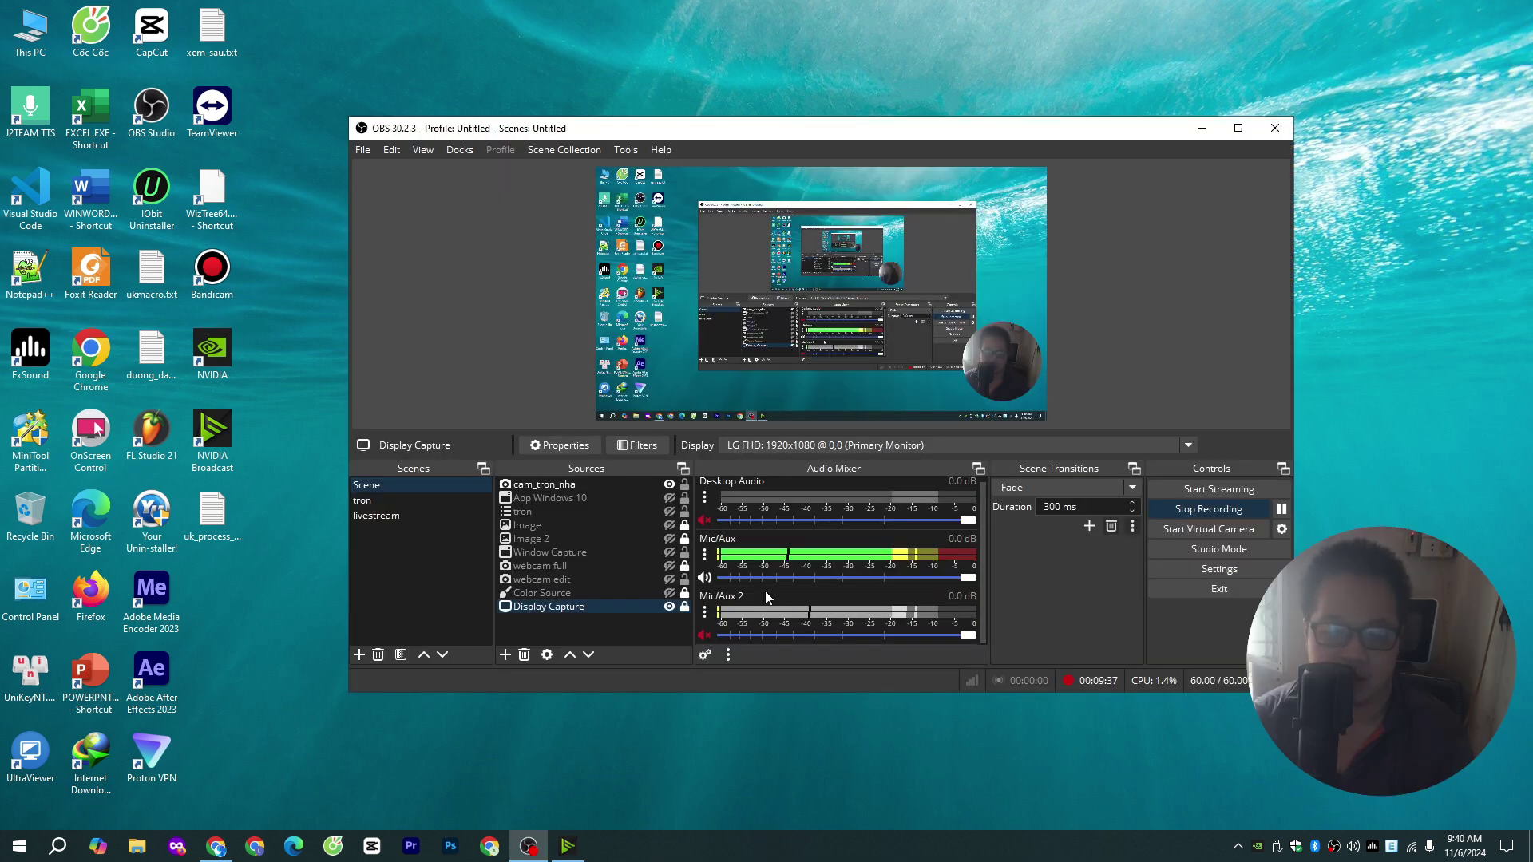
left_click(706, 614)
left_click(748, 791)
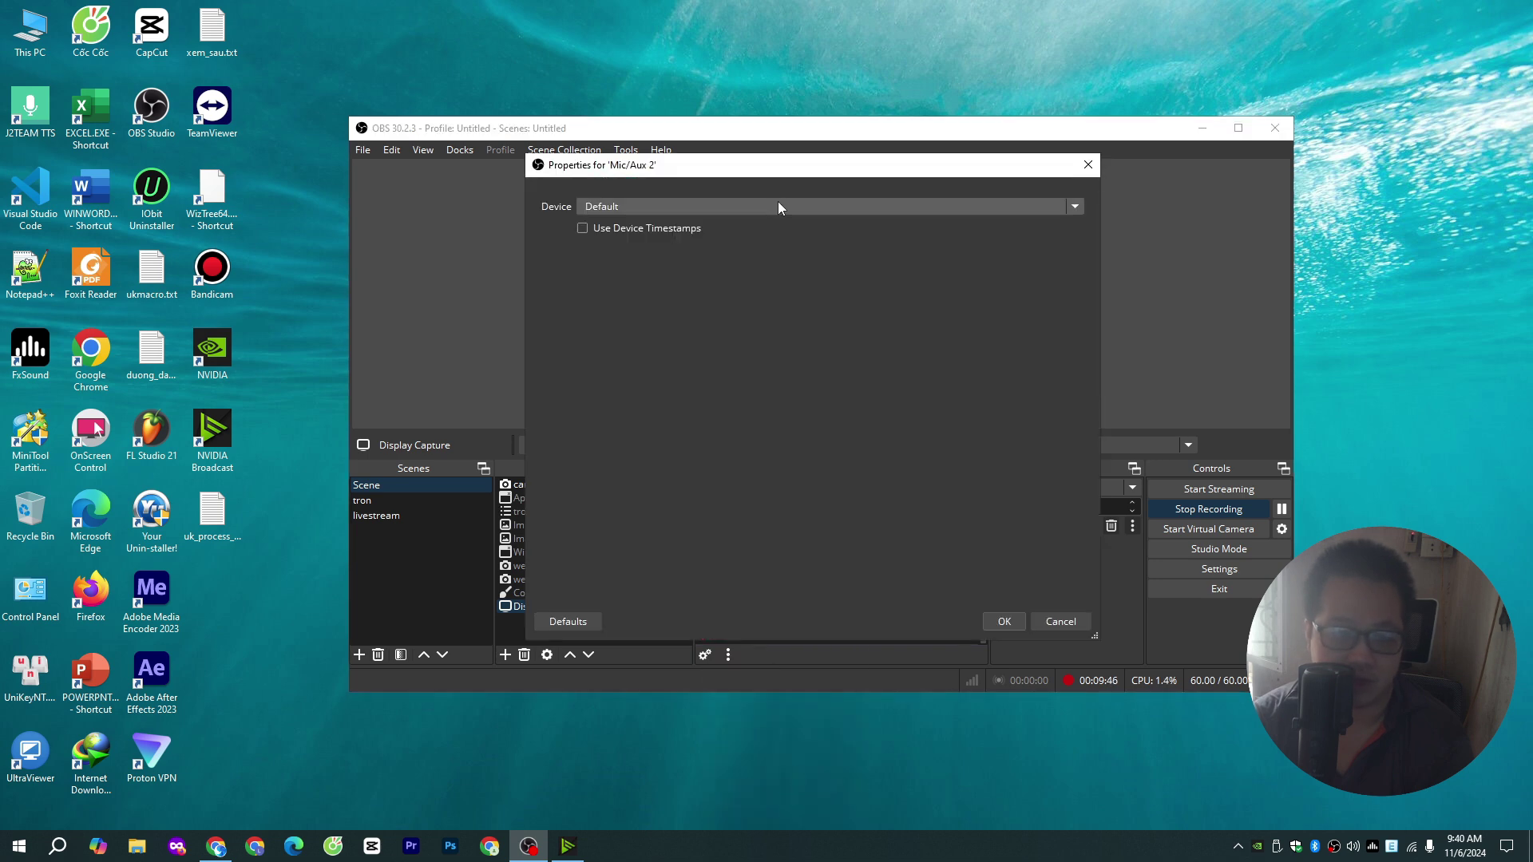
left_click(779, 205)
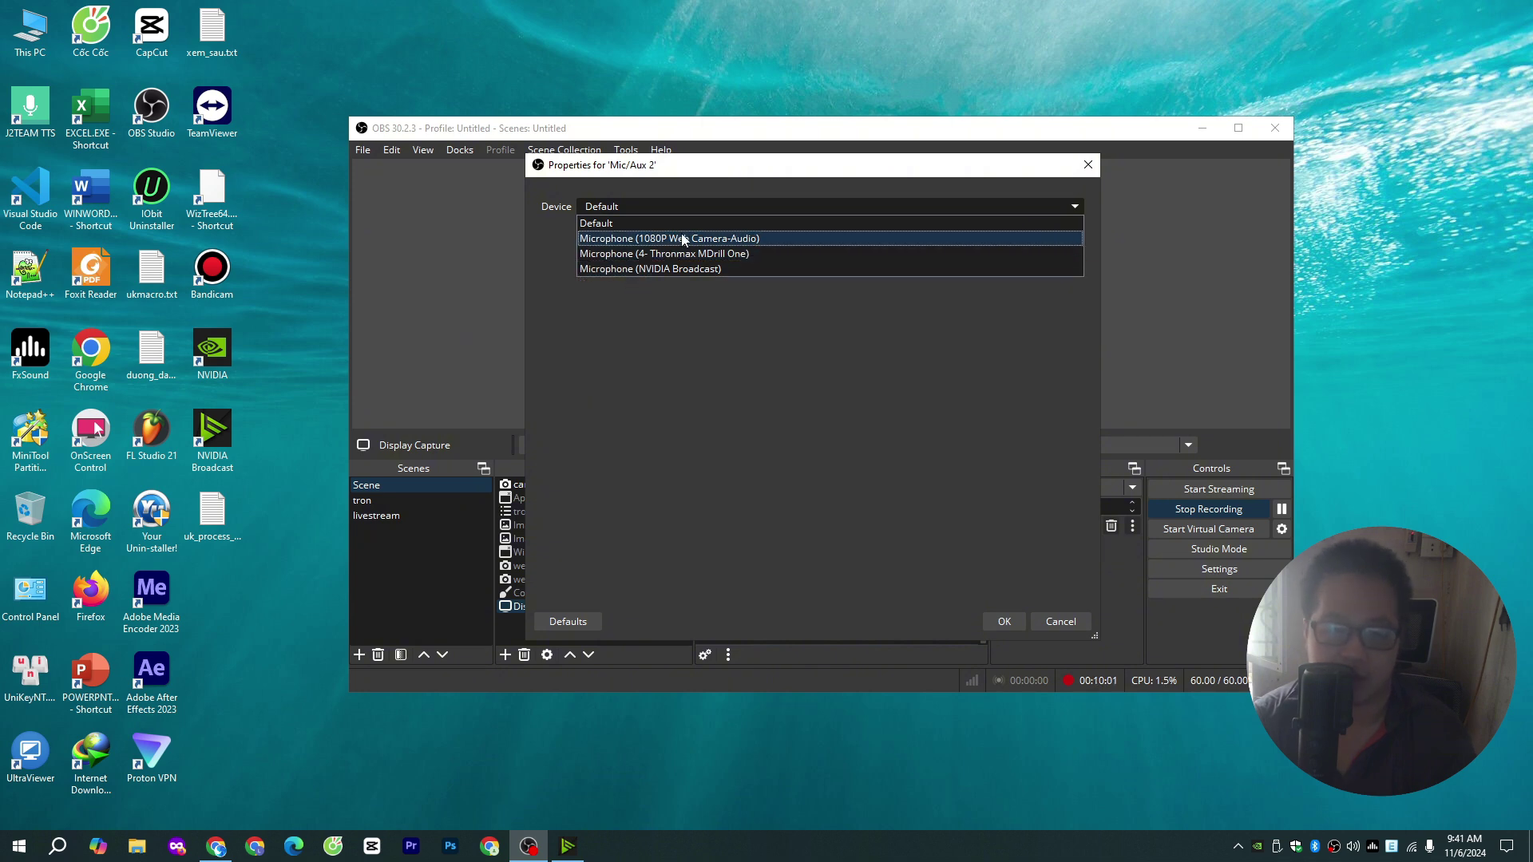
left_click(735, 272)
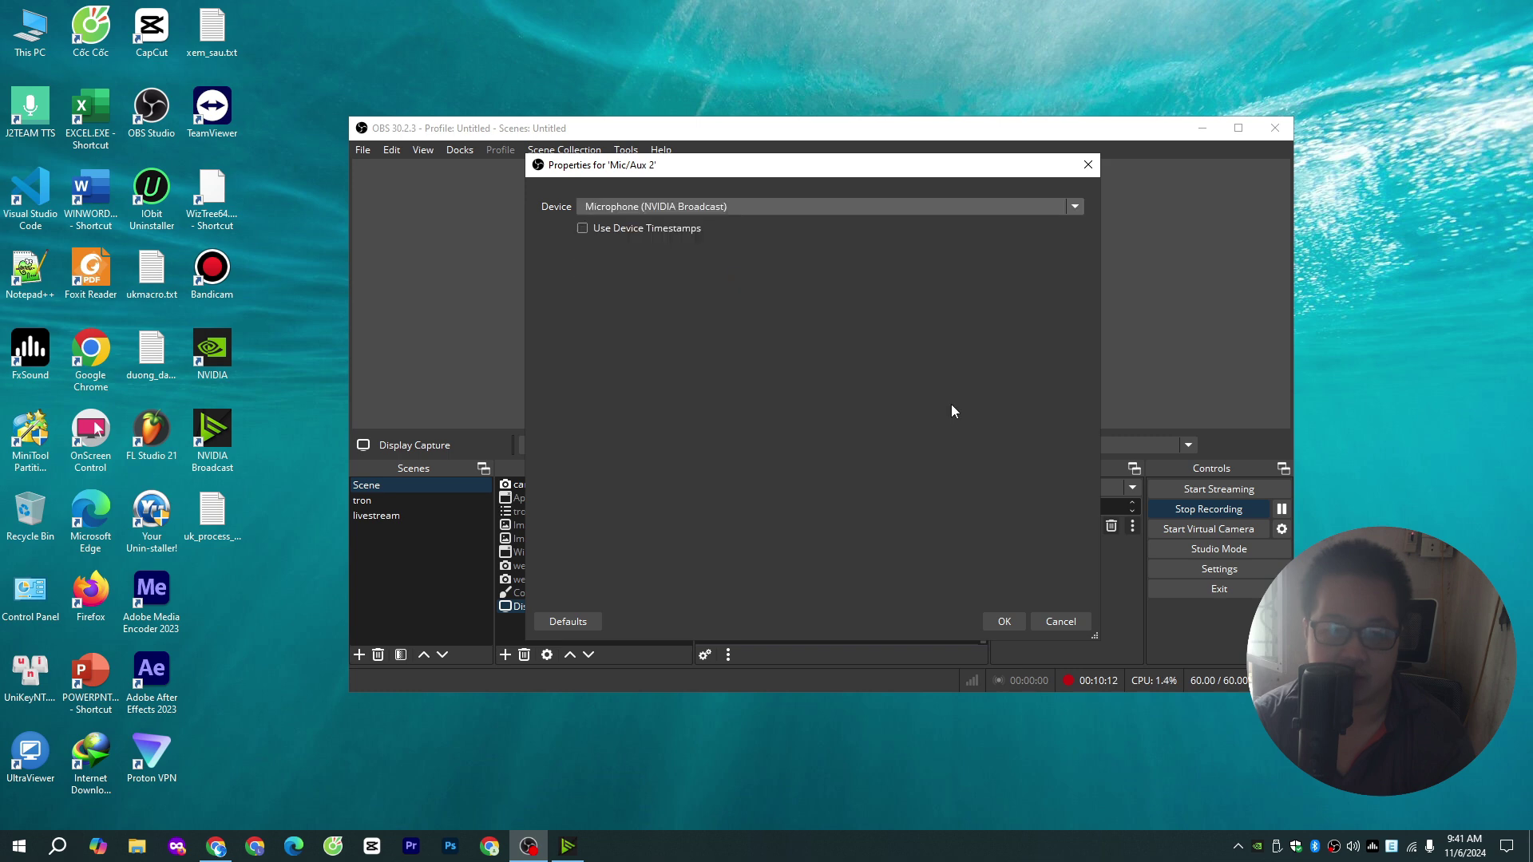
left_click(568, 845)
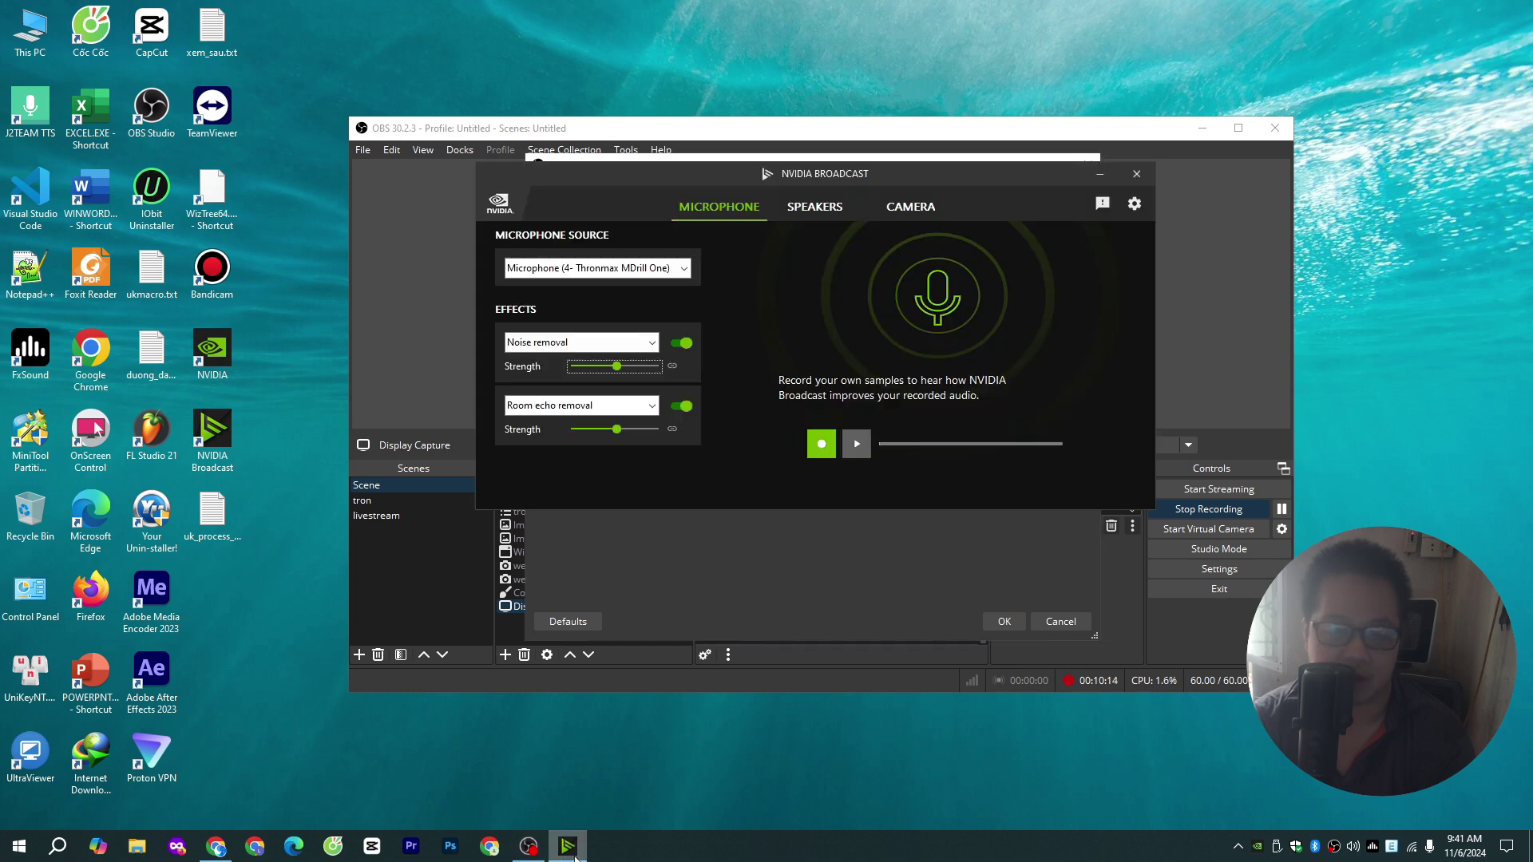
key("alt+Tab")
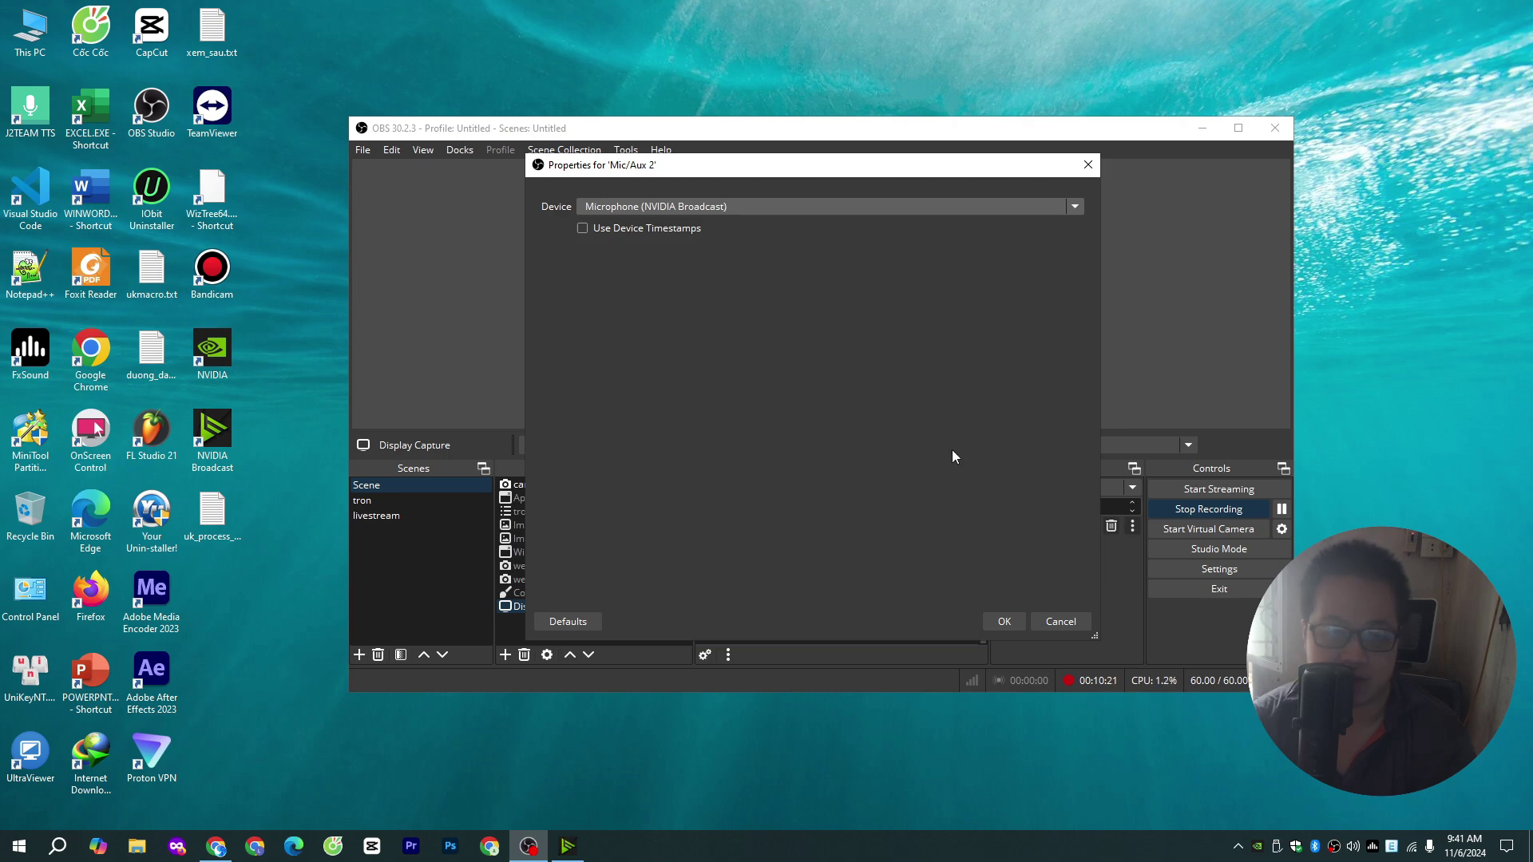
left_click(1003, 621)
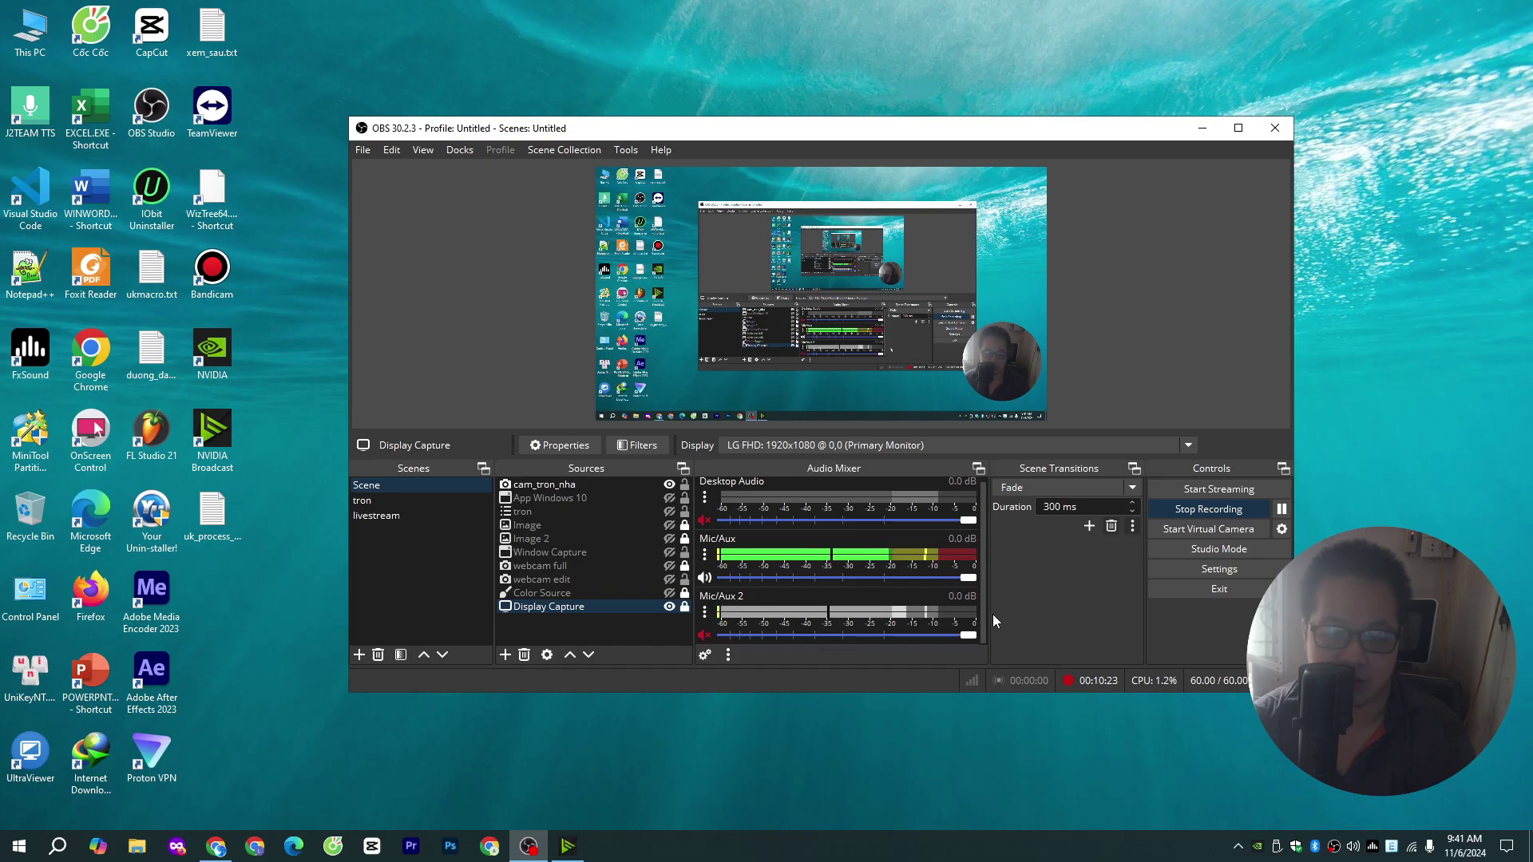
- Check the audio filters of Mic/Aux 2, and switch the live input by muting Mic/Aux and unmuting Mic/Aux 2
left_click(705, 612)
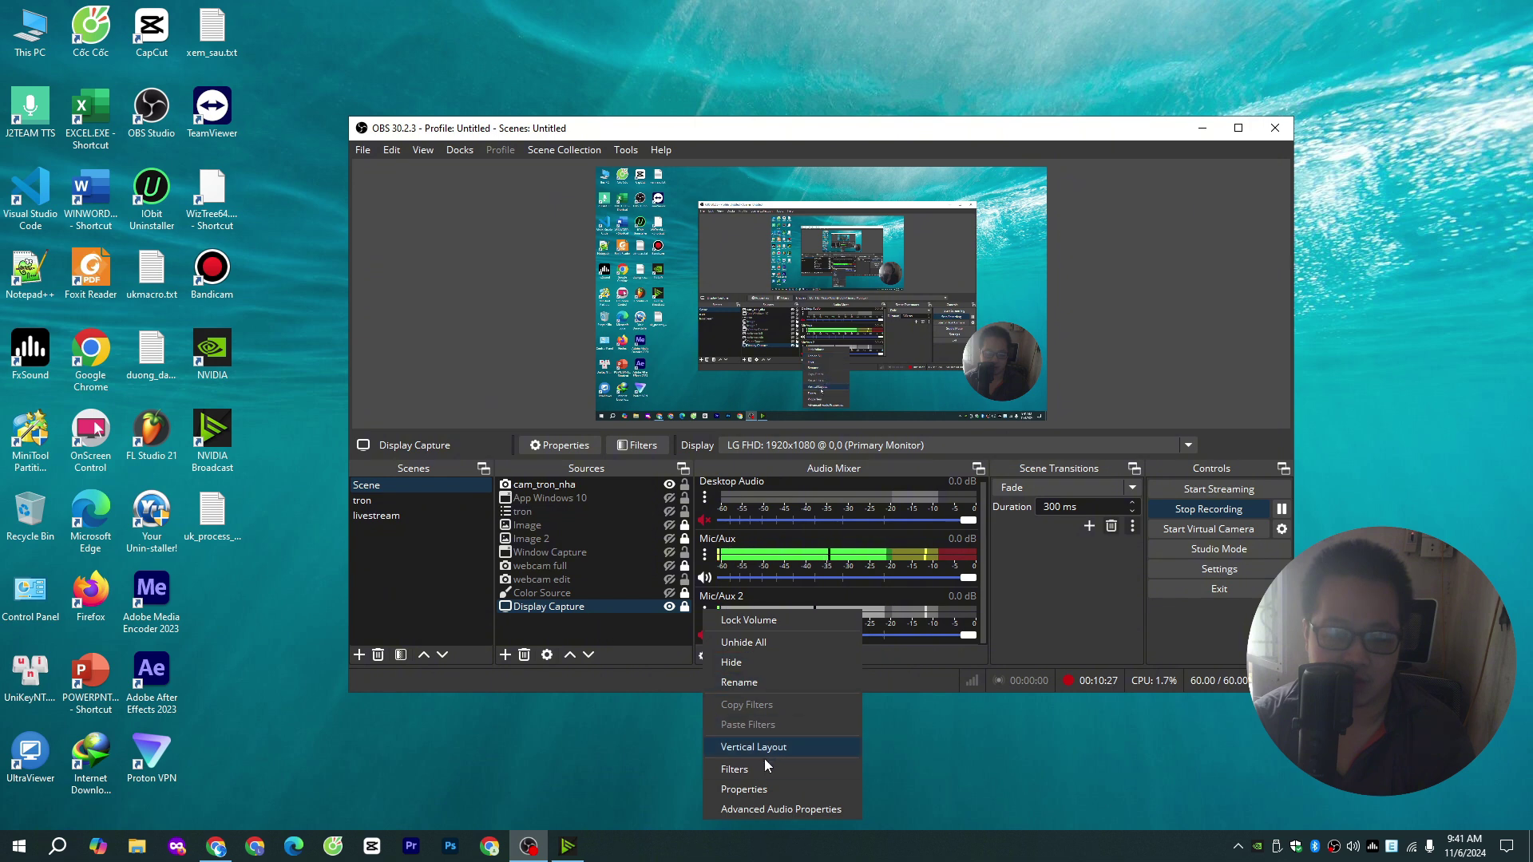
left_click(735, 769)
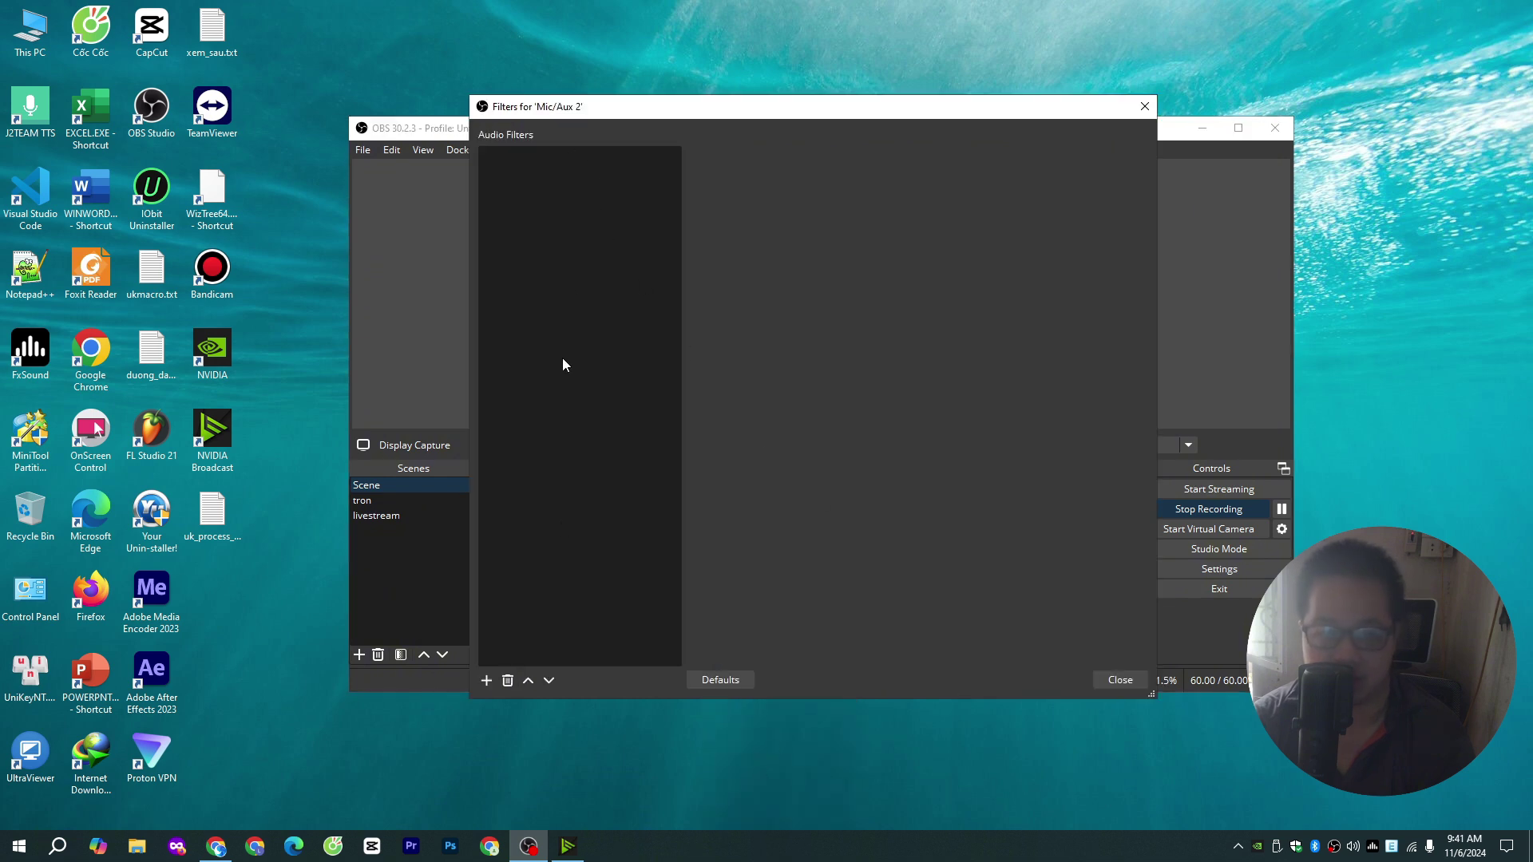
left_click(1116, 681)
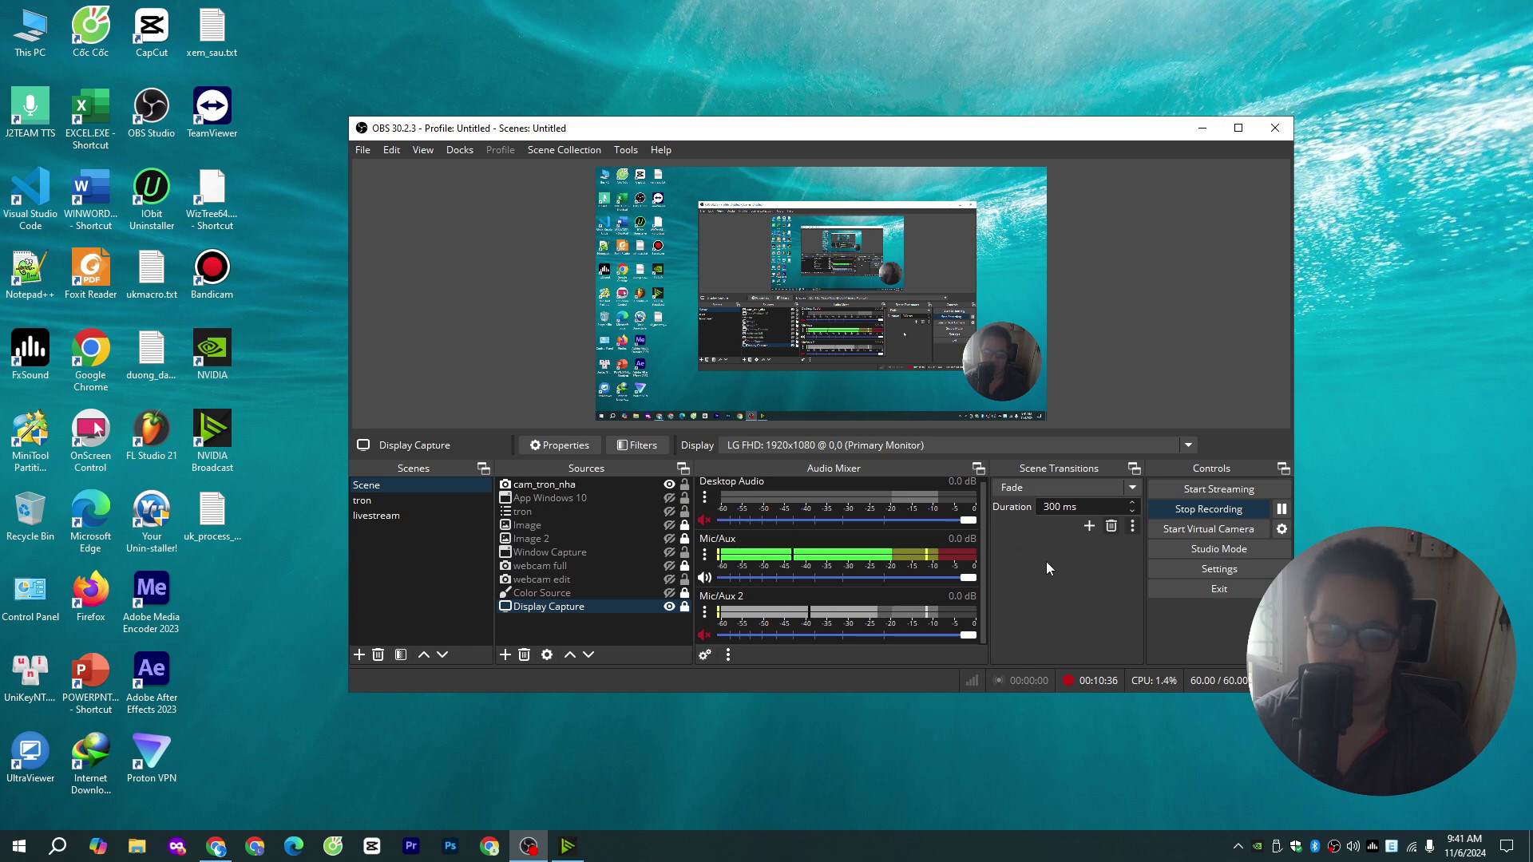
left_click(706, 578)
left_click(705, 635)
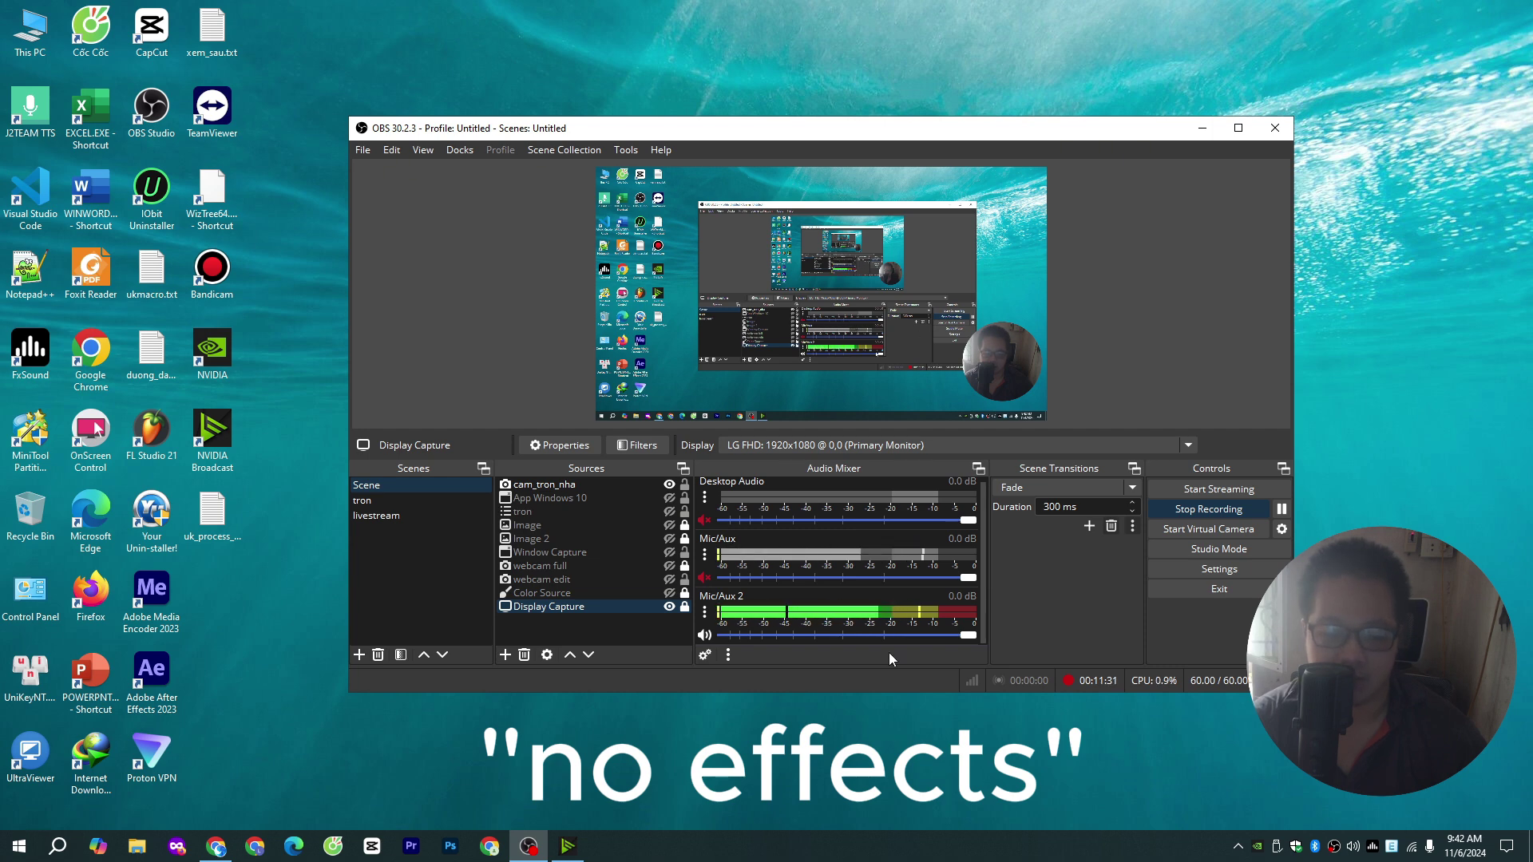
- In NVIDIA Broadcast, test the linked noise and room echo removal strength at minimum and raise it to maximum
left_click(567, 846)
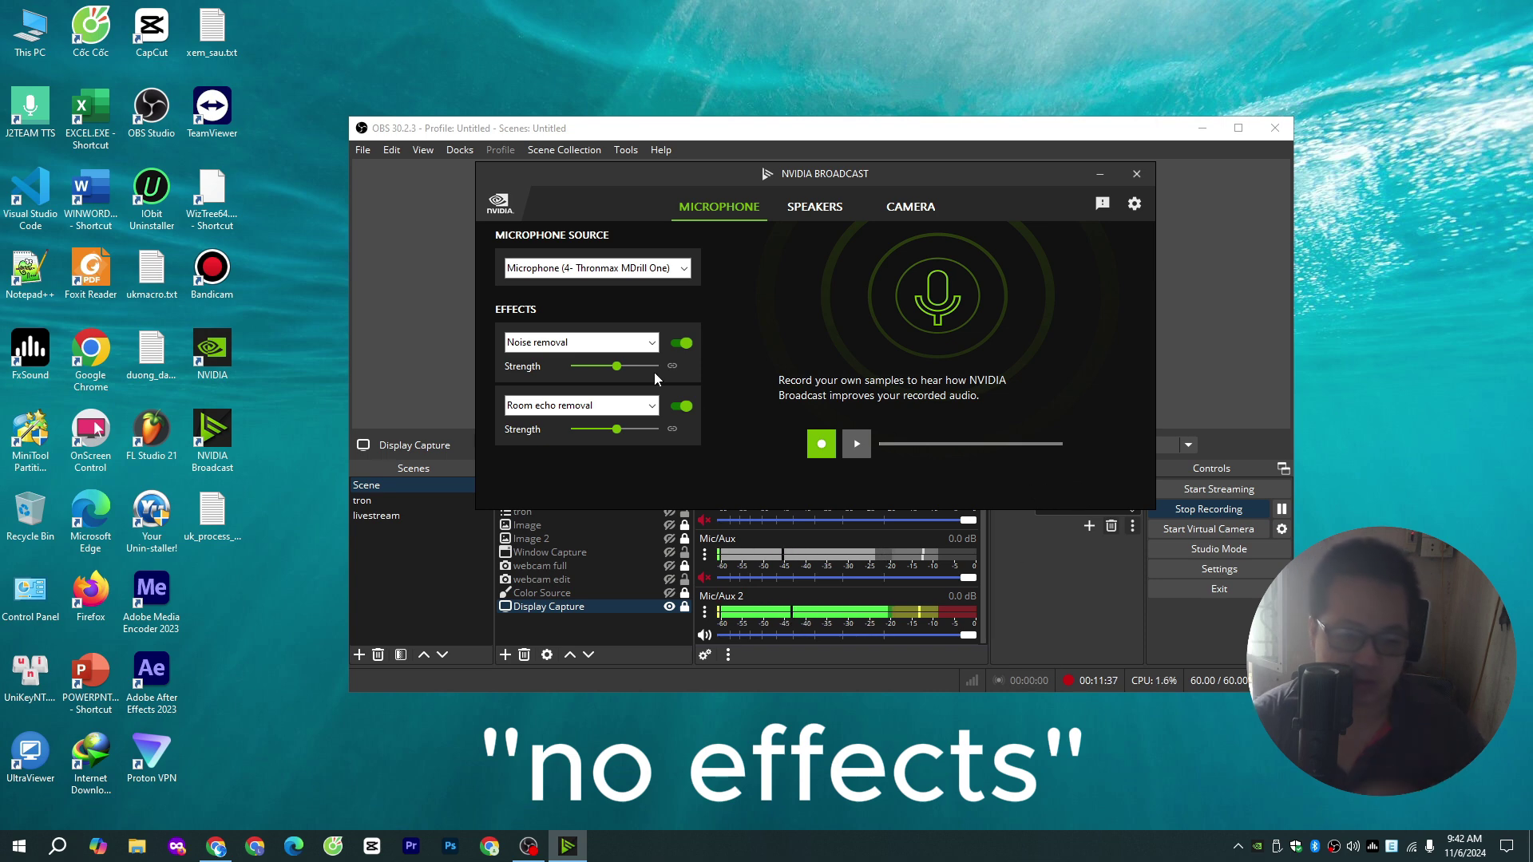
left_click_drag(616, 365, 551, 381)
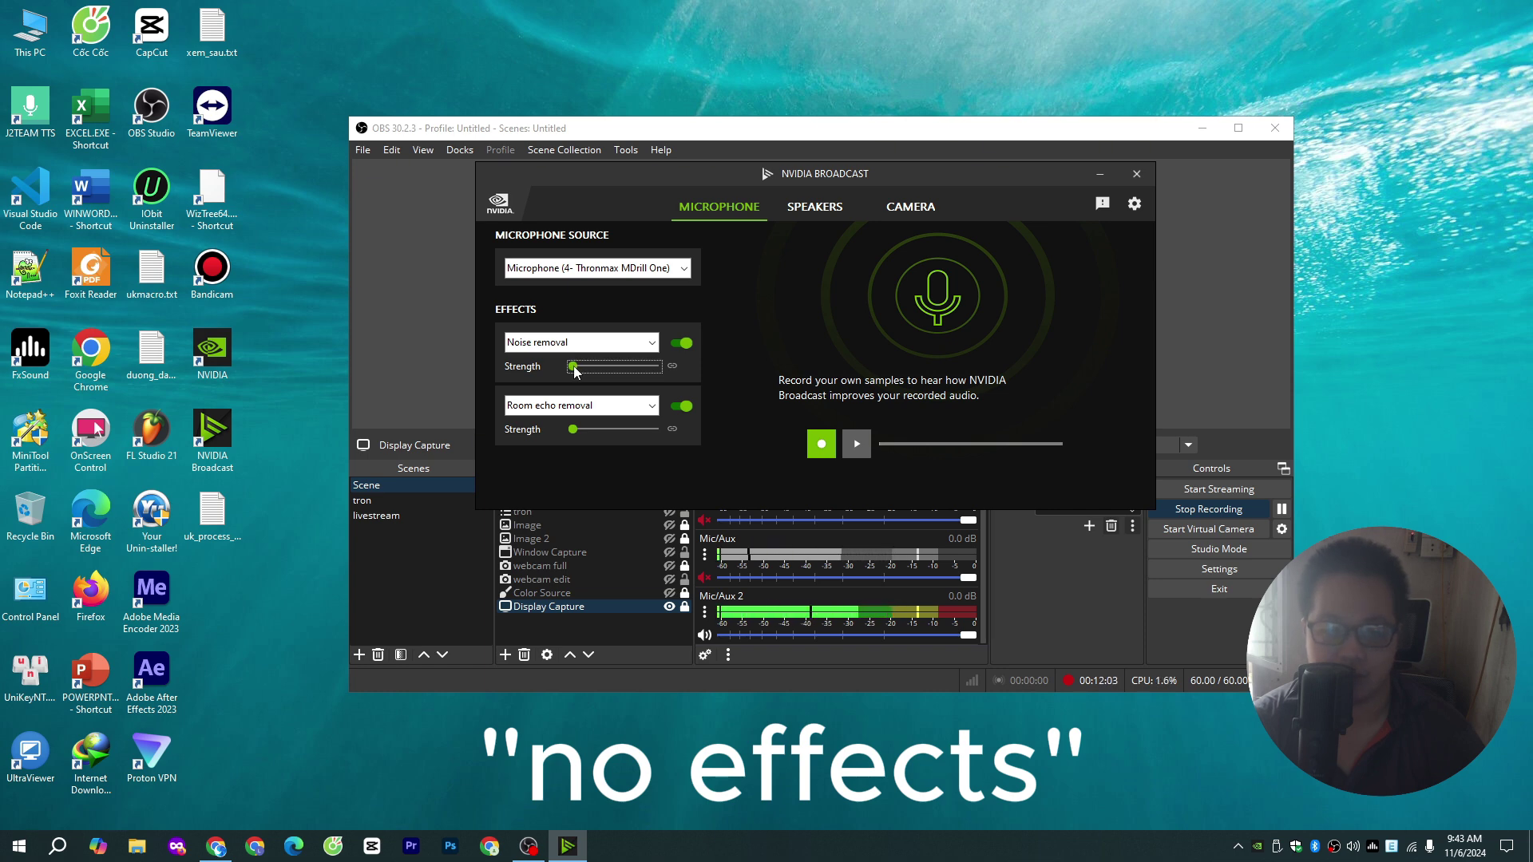
left_click_drag(575, 371, 840, 347)
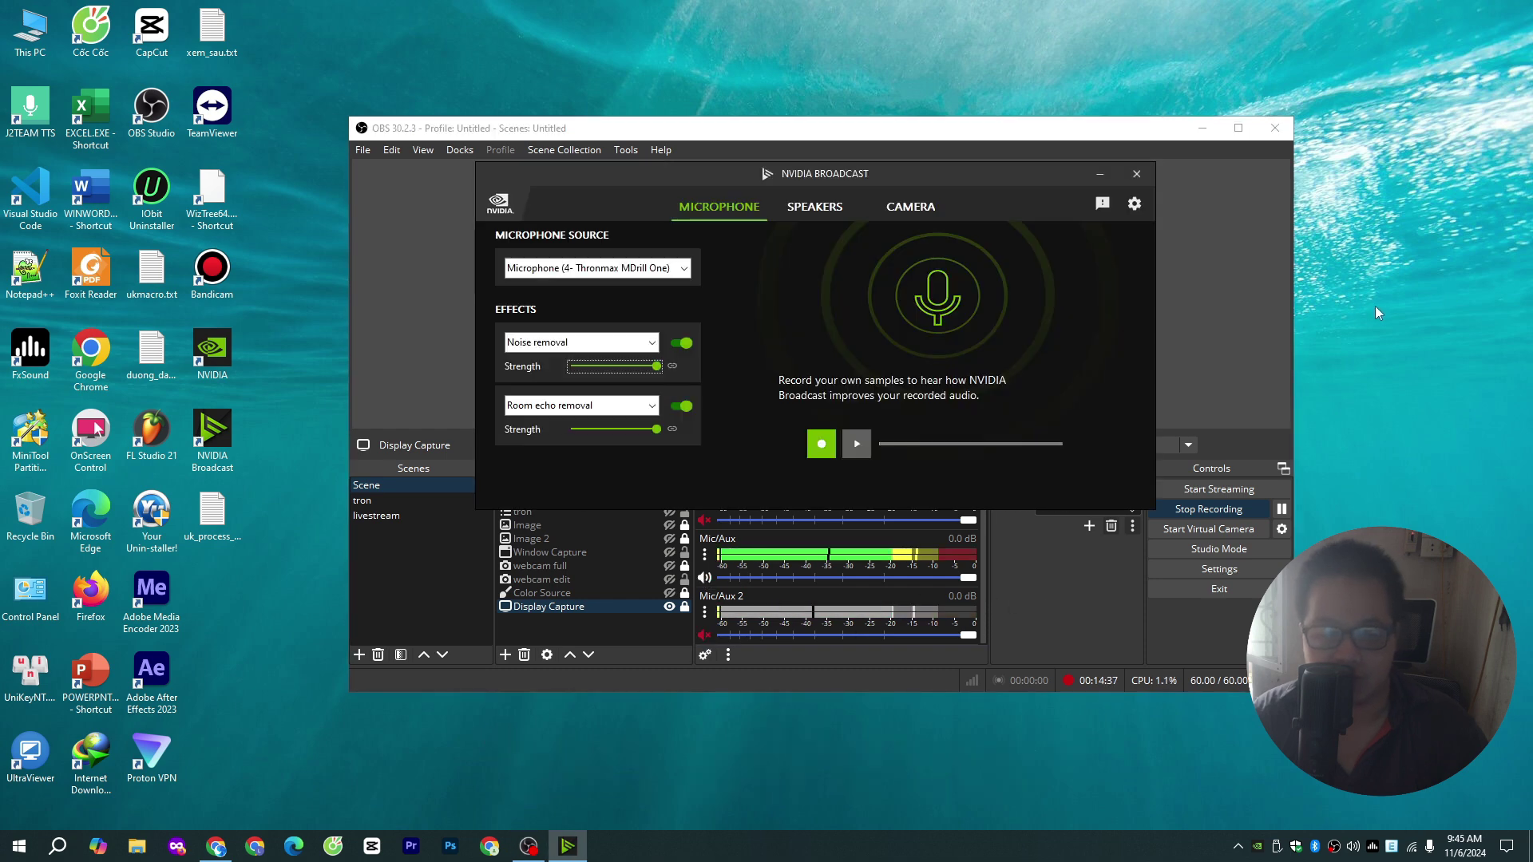
- Hide the cam_tron_nha source in OBS and look over the speaker and camera settings in NVIDIA Broadcast
left_click(813, 210)
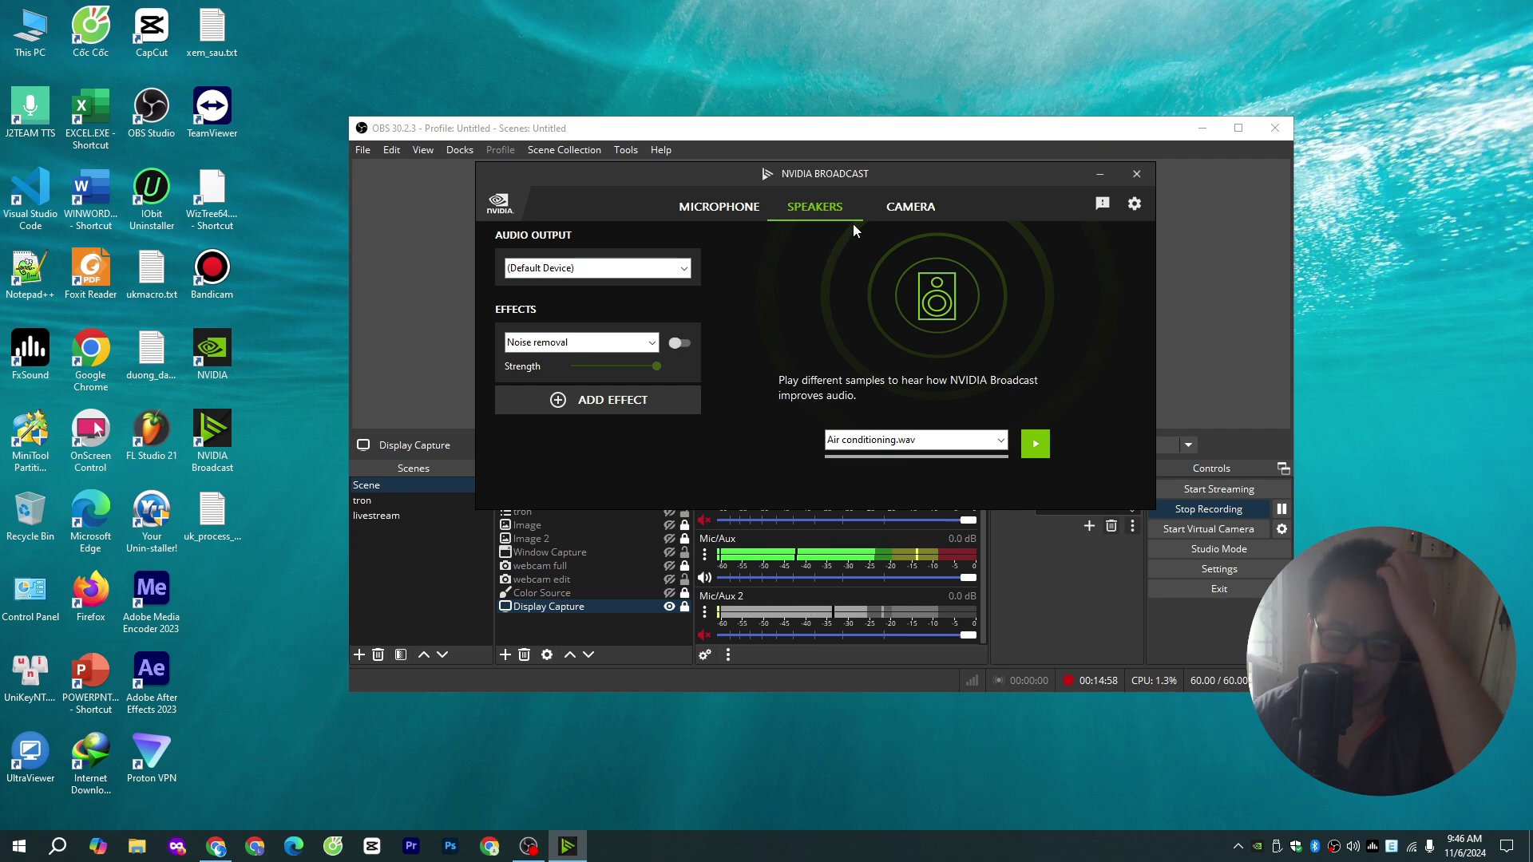
left_click(1022, 134)
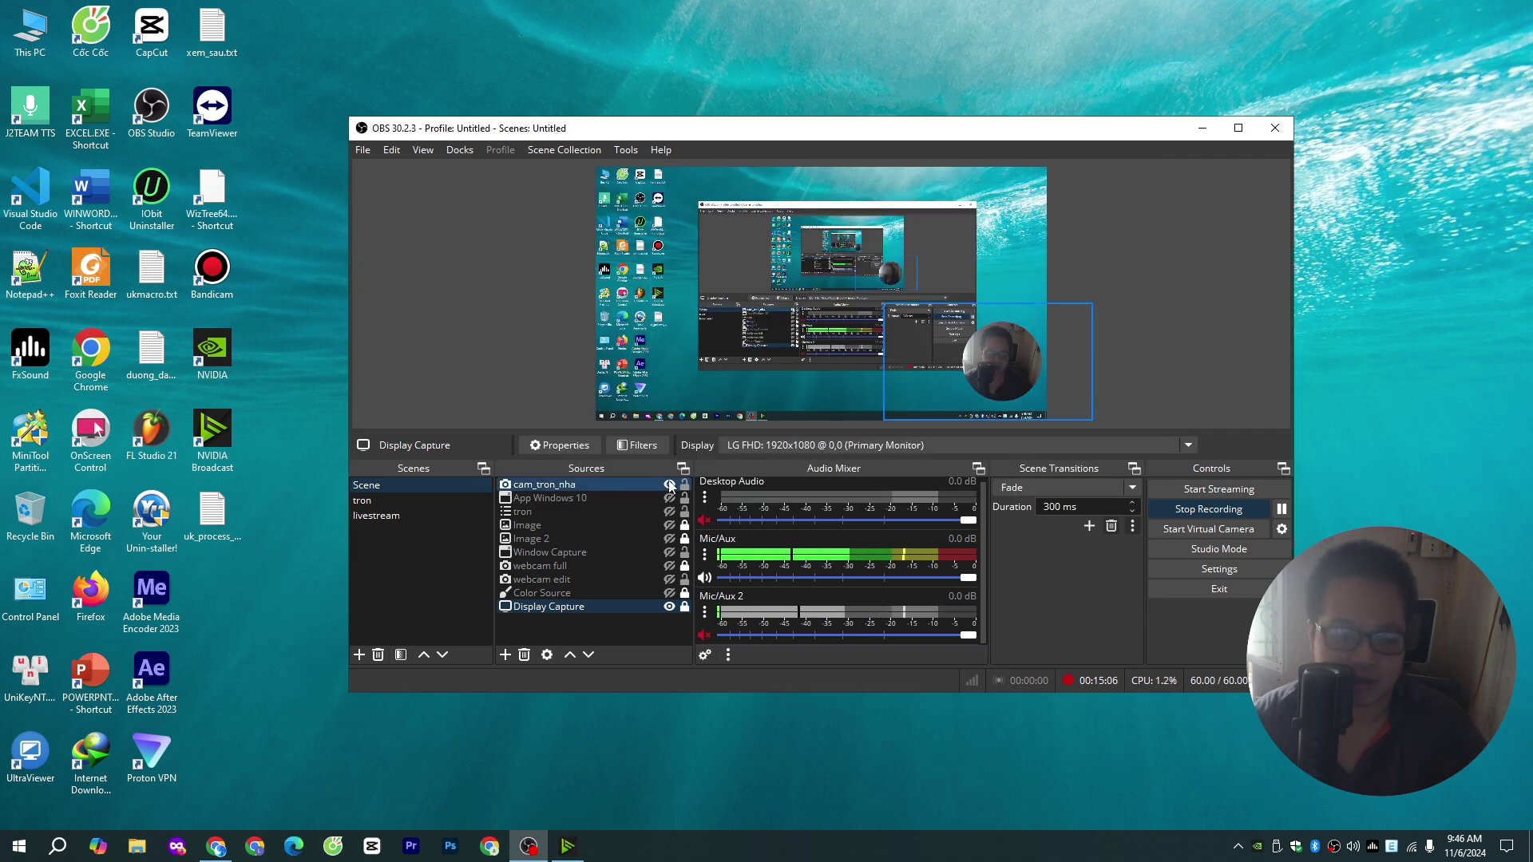
left_click(669, 485)
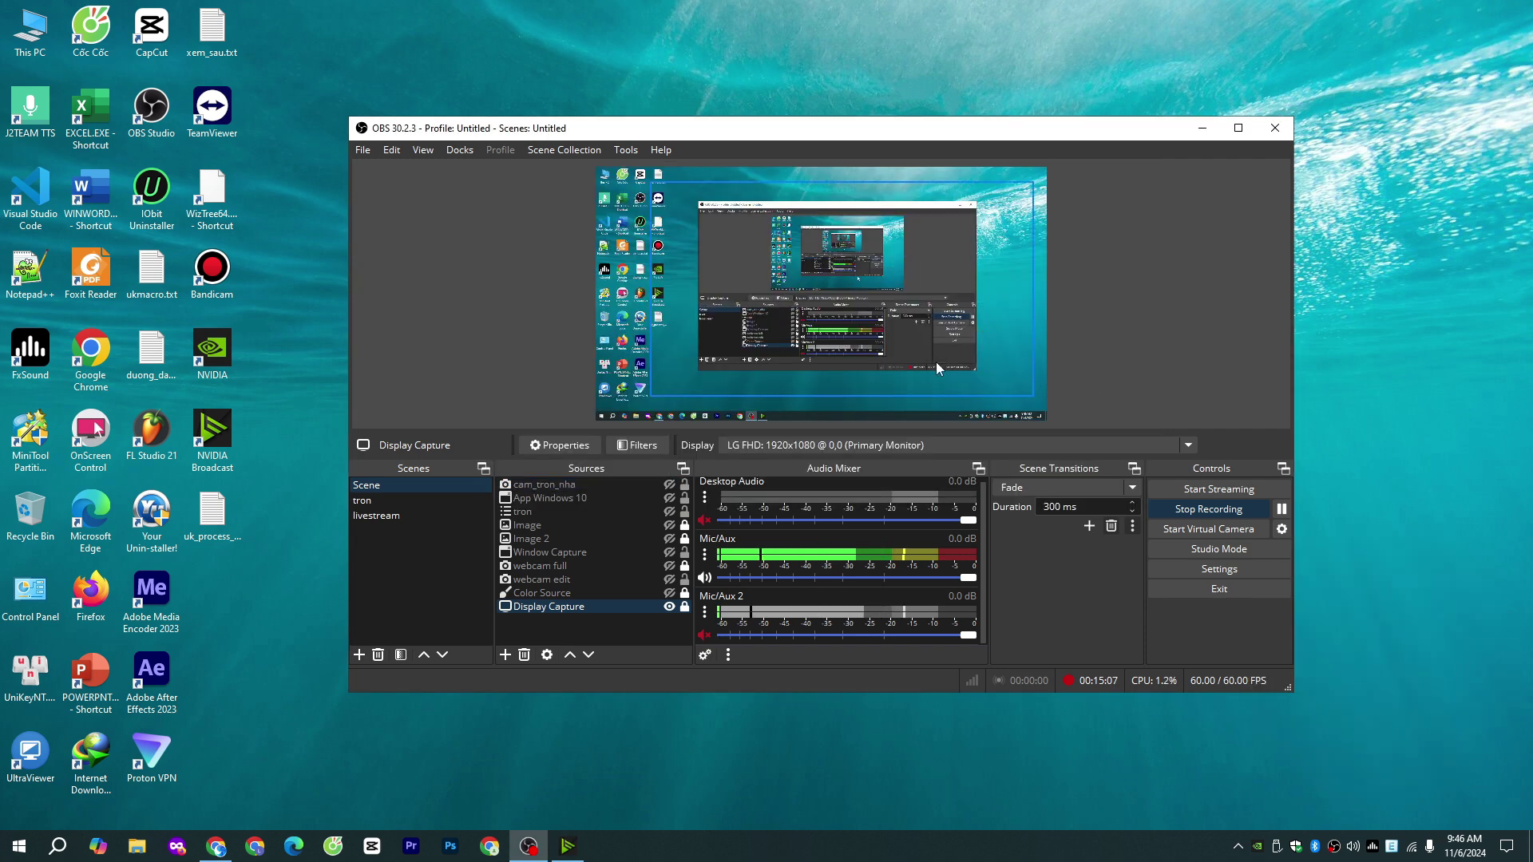
left_click(569, 845)
left_click(911, 206)
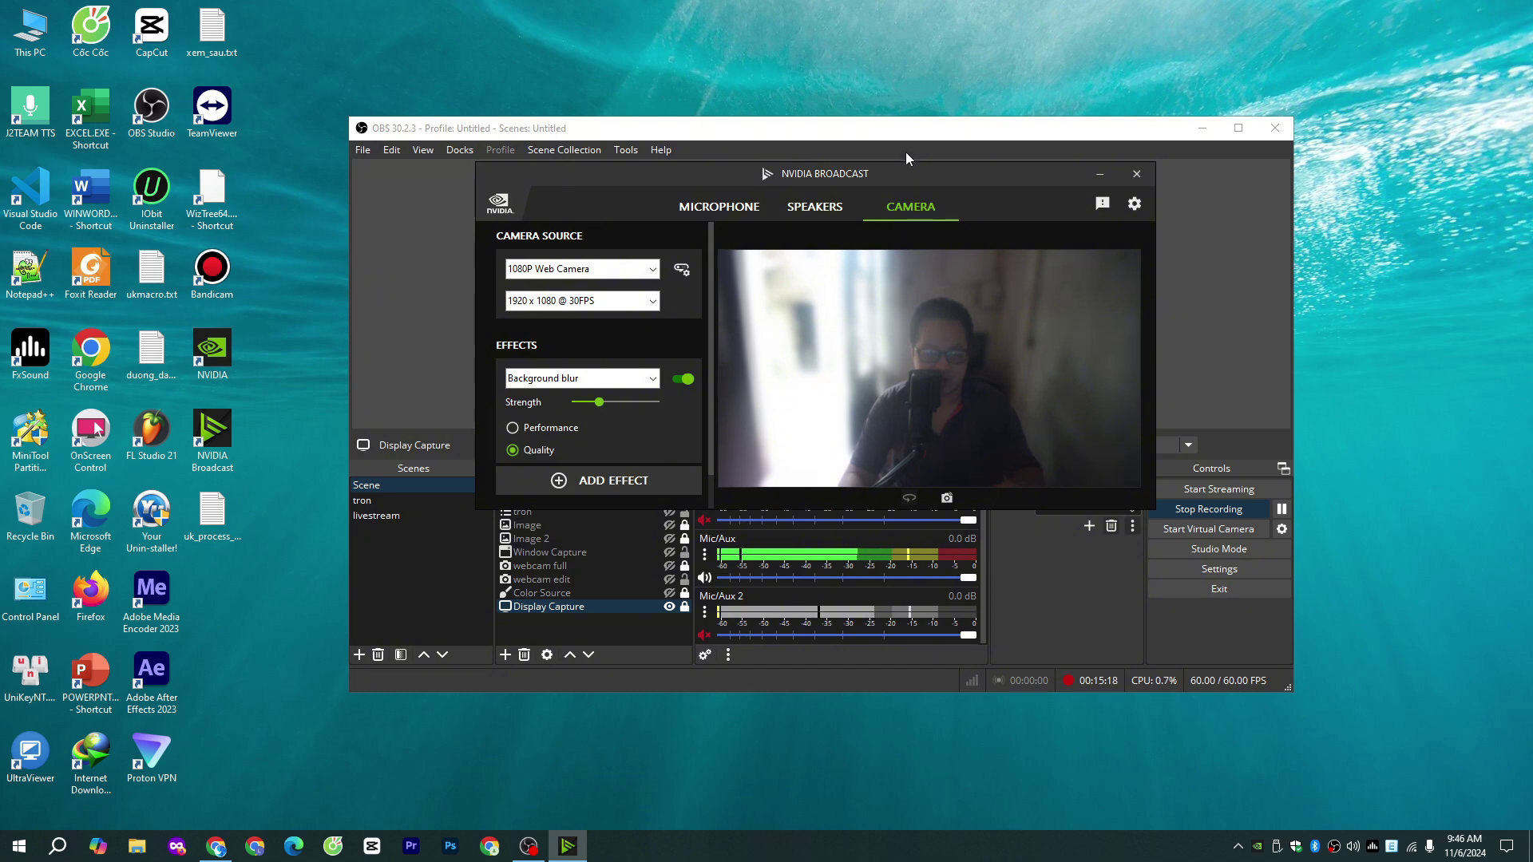
- Add a new Video Capture Device source named nvidia camera in OBS and open its device choices
left_click(529, 845)
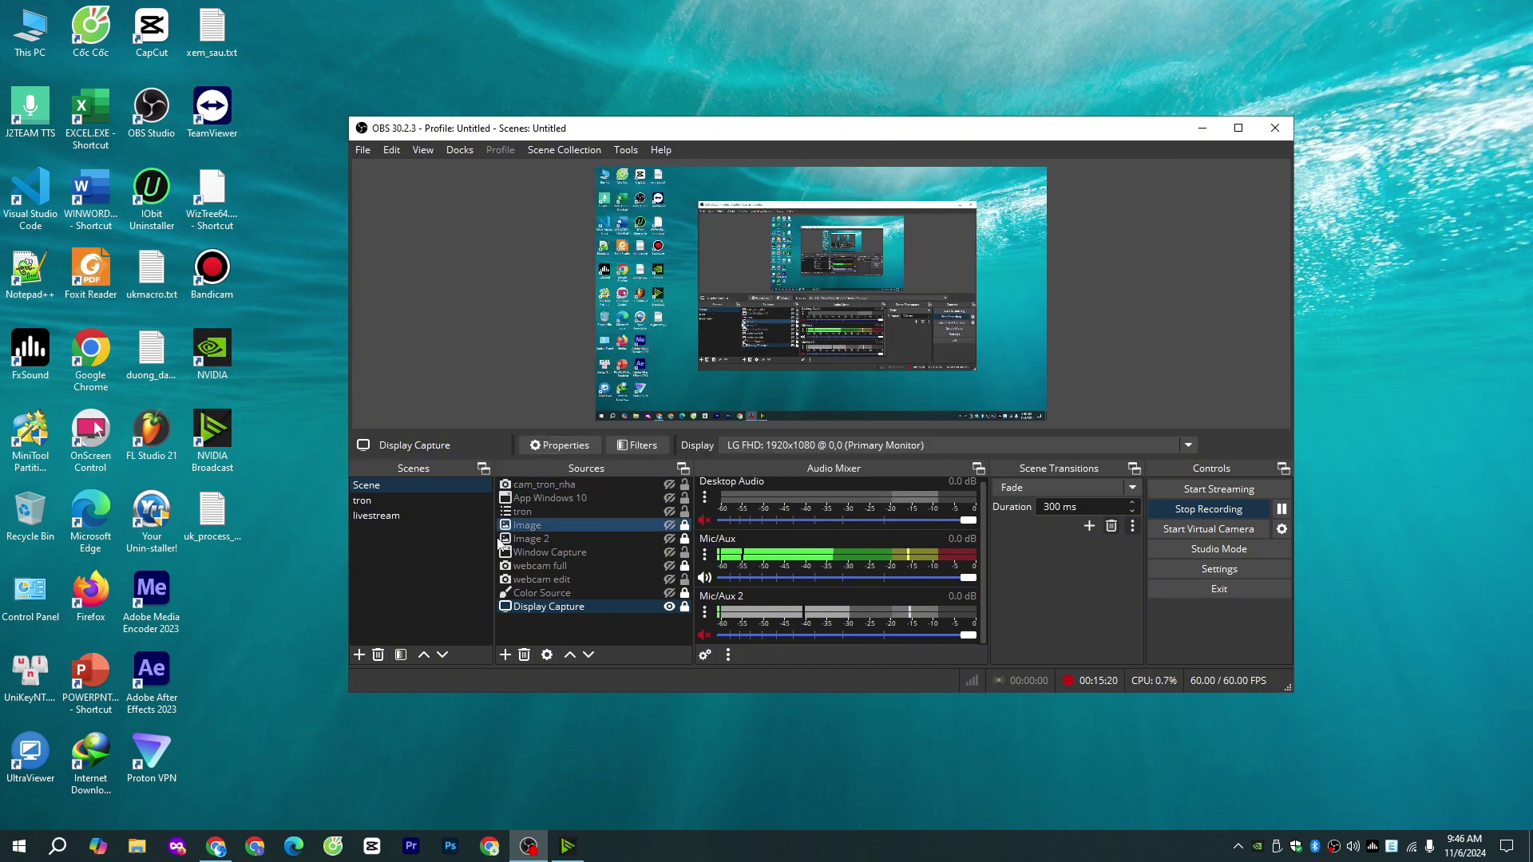
left_click(505, 656)
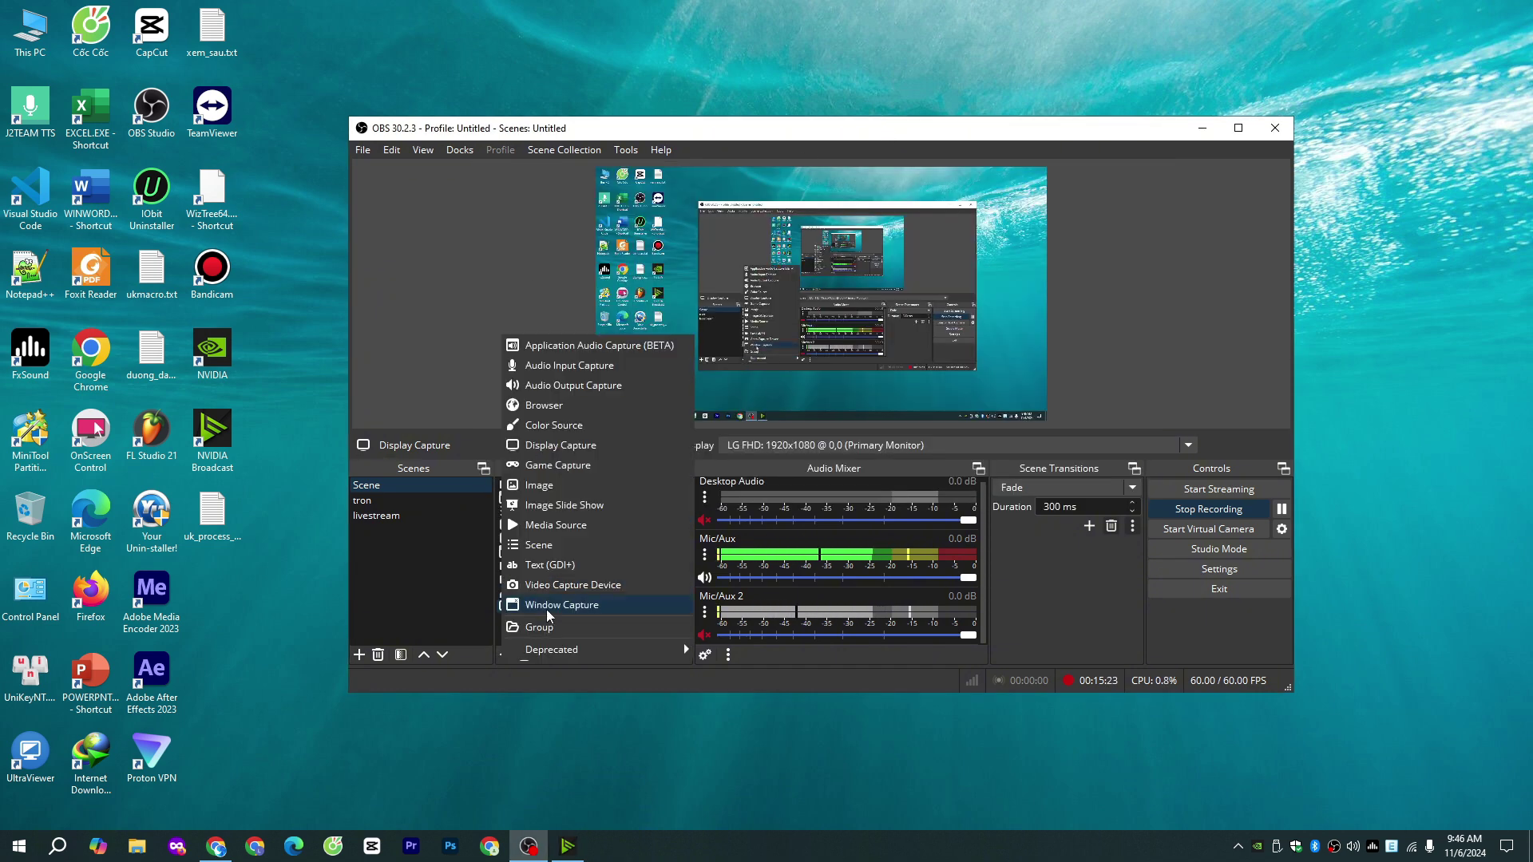
left_click(551, 586)
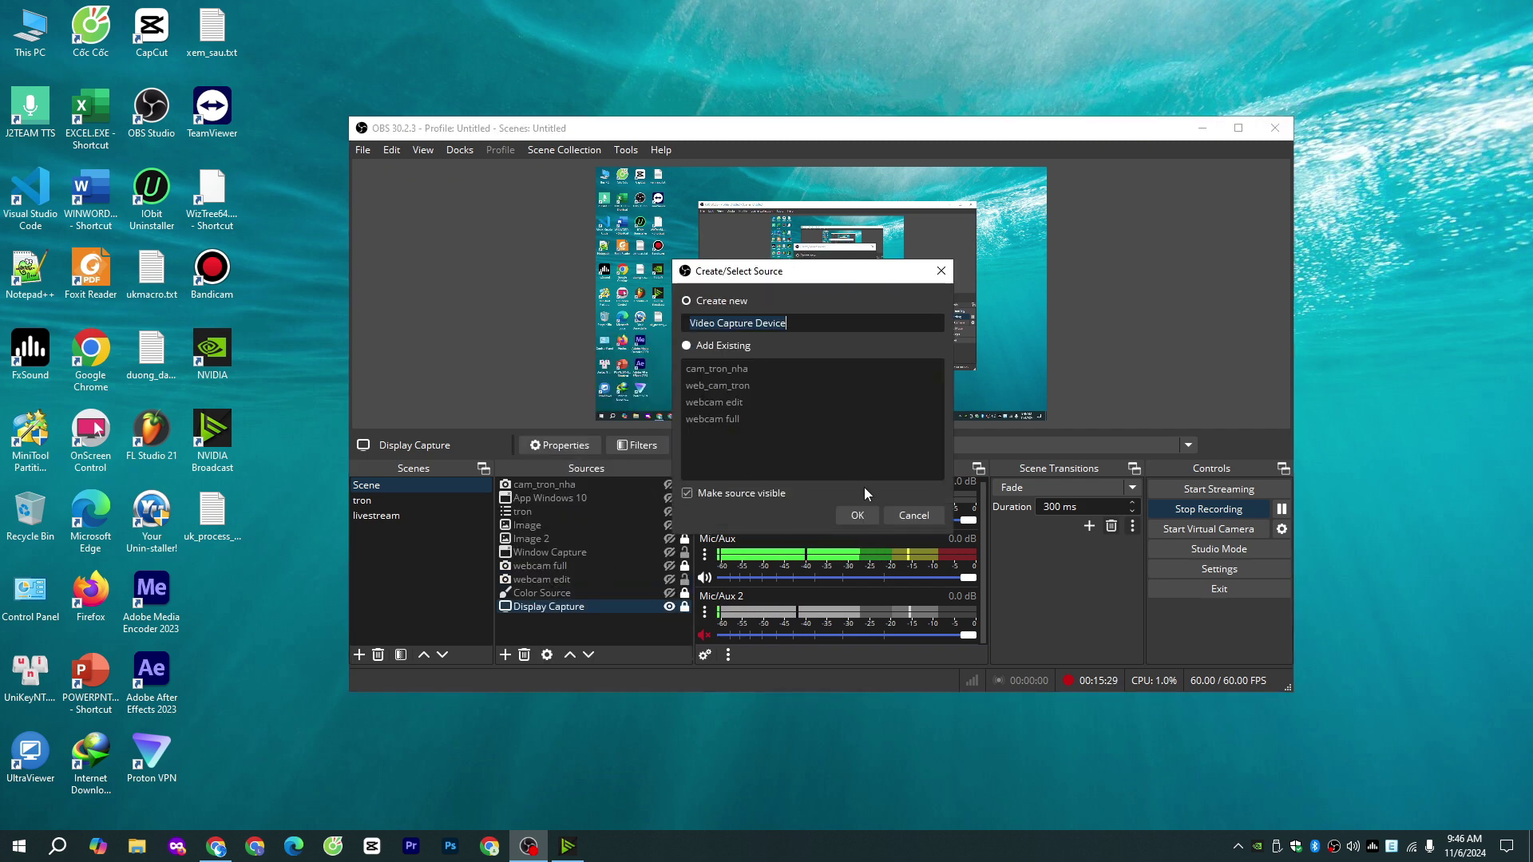
type("nv")
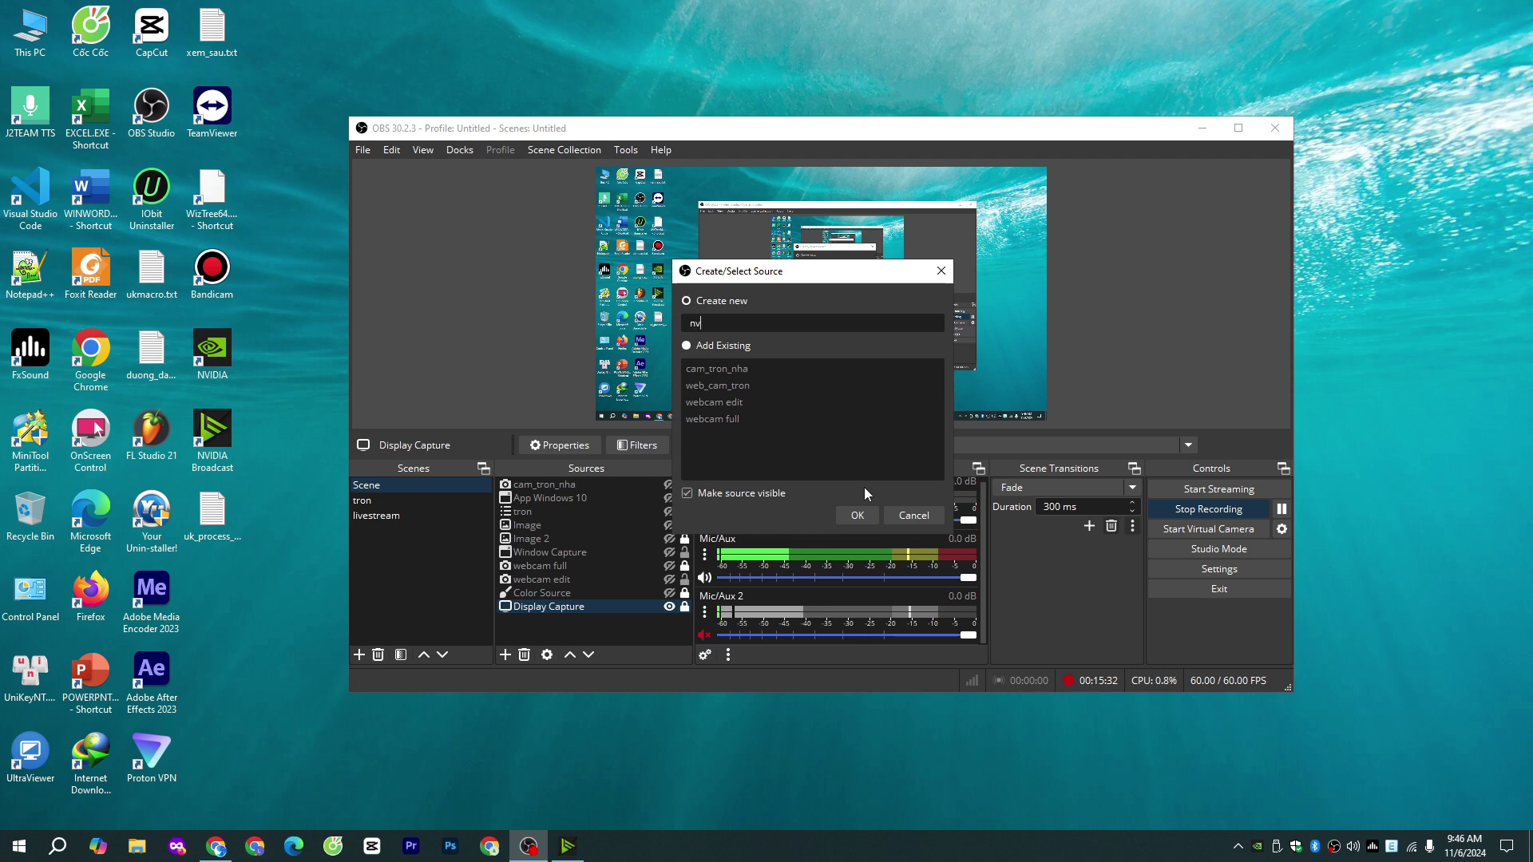
type("idia camera")
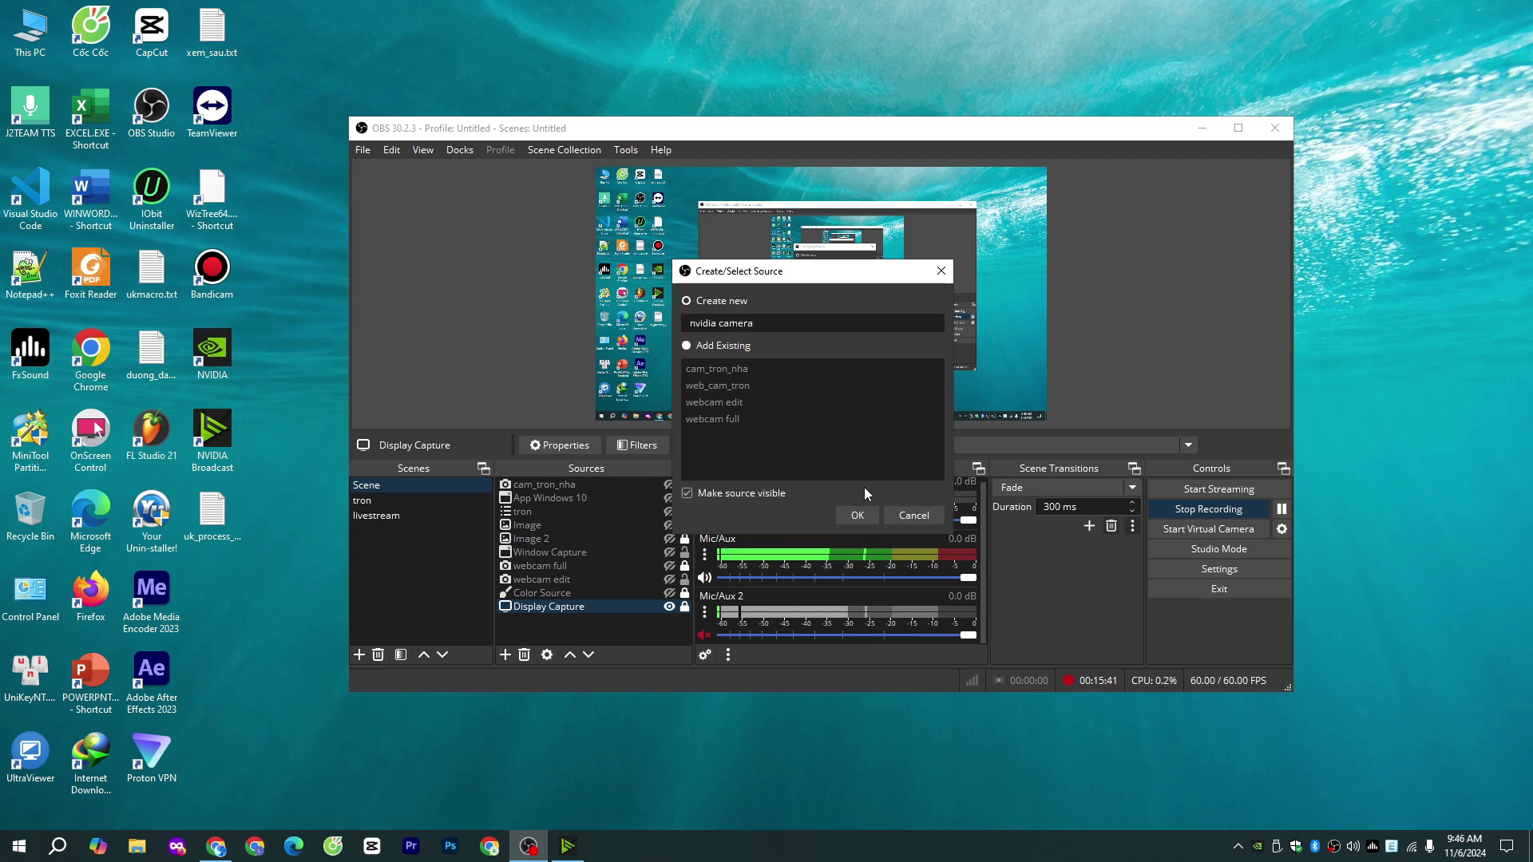
left_click(855, 516)
left_click(791, 415)
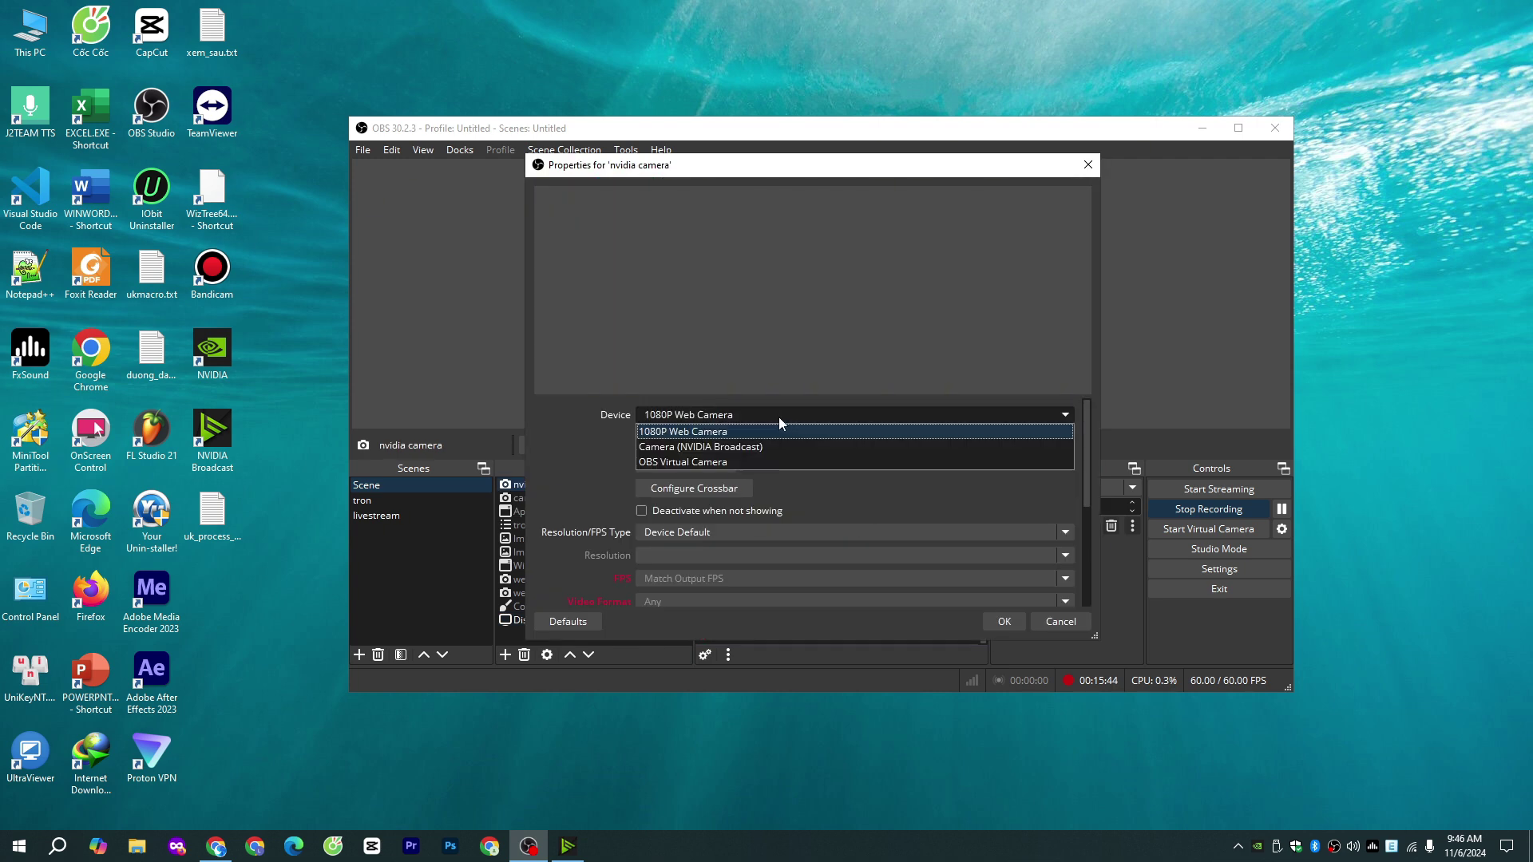
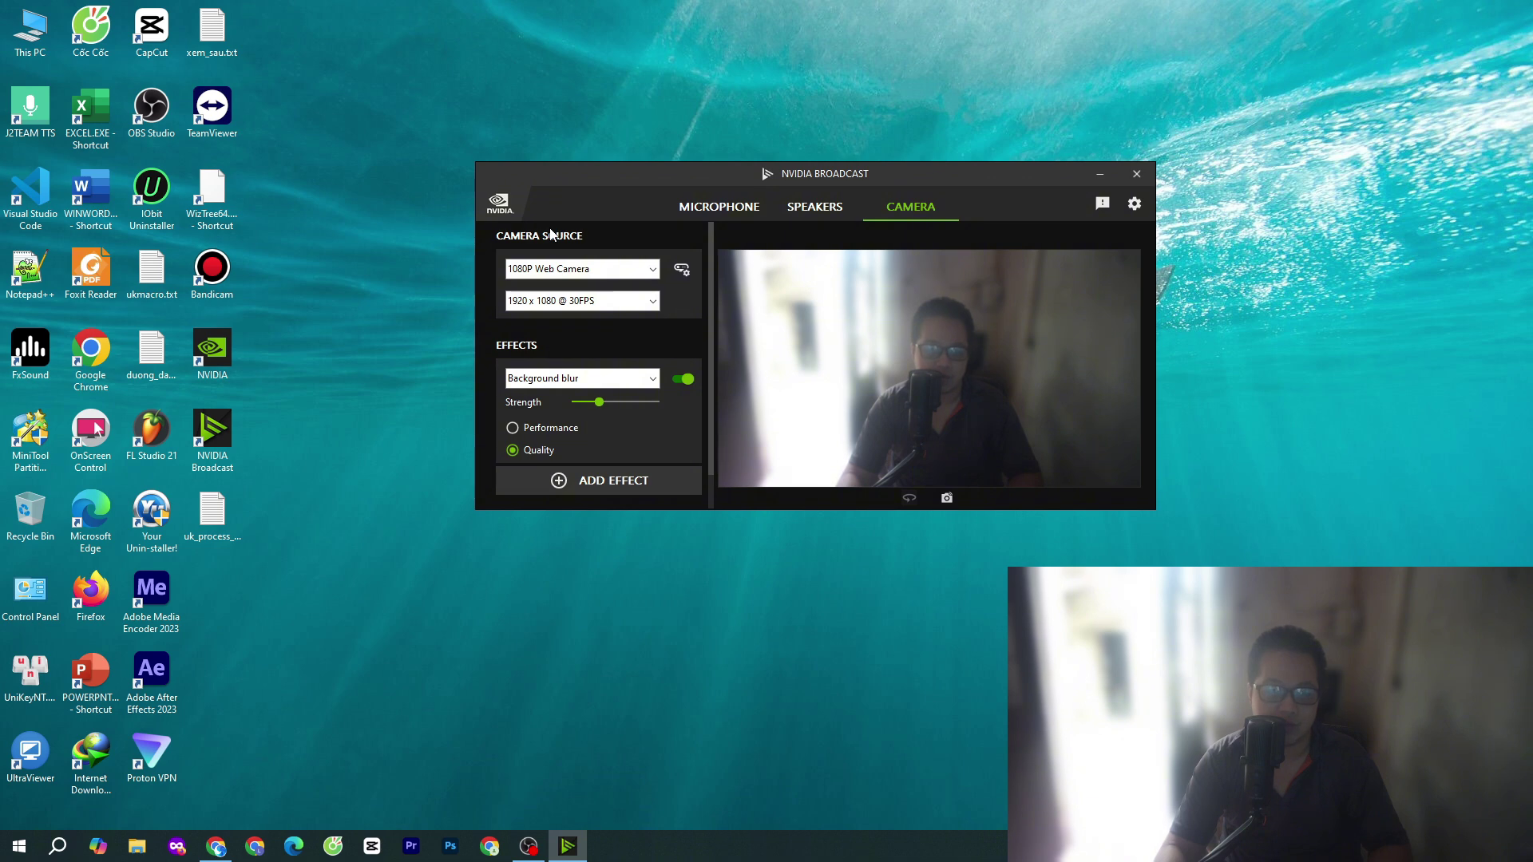
- Select 1080P Web Camera as the NVIDIA Broadcast camera source with a resolution of 1920 x 1080 @ 30FPS
left_click(592, 269)
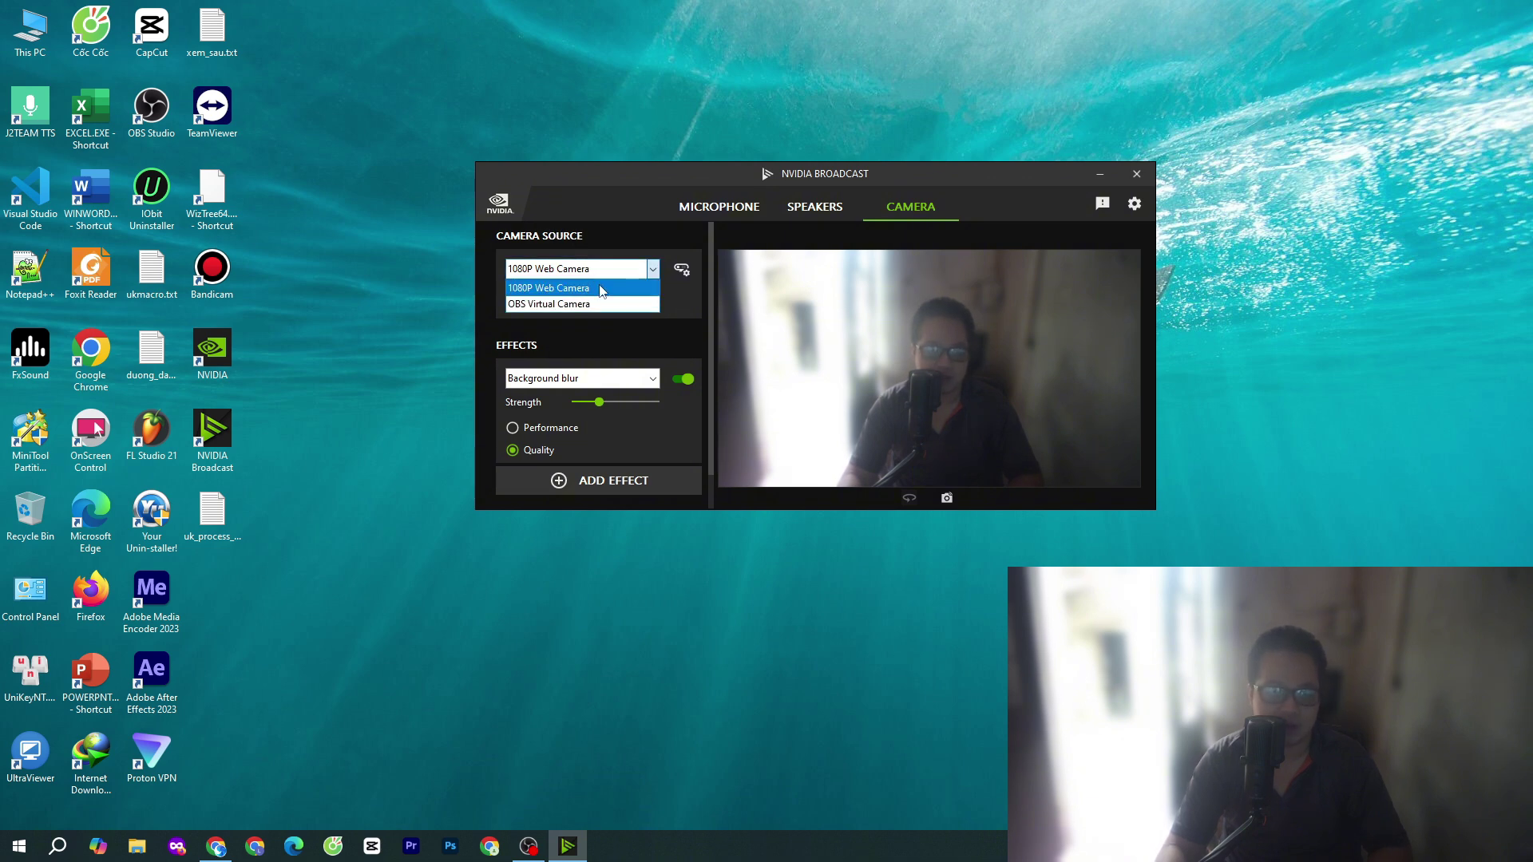
left_click(601, 289)
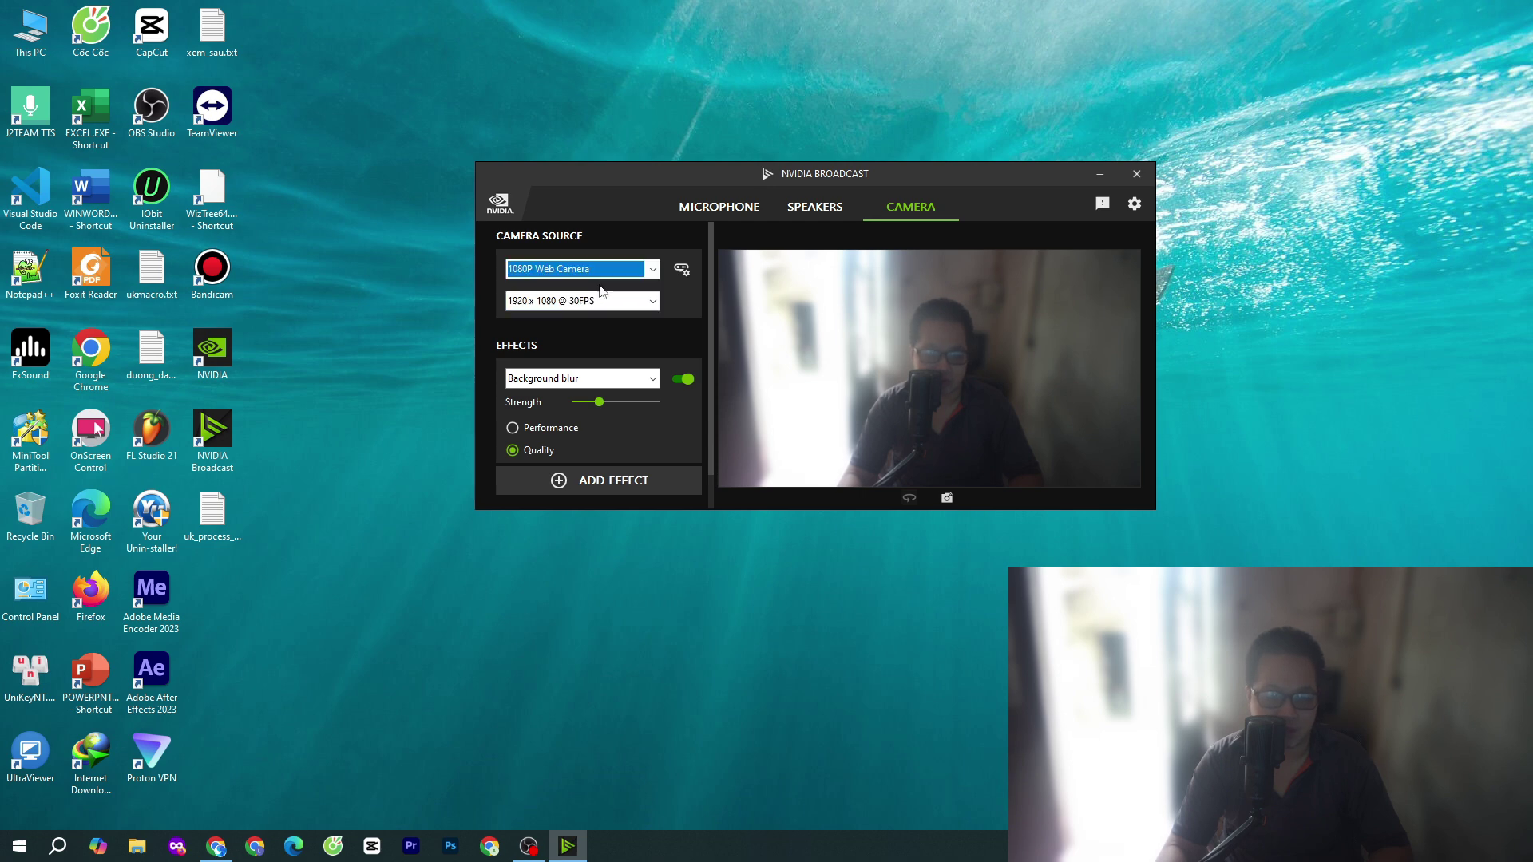
left_click(634, 302)
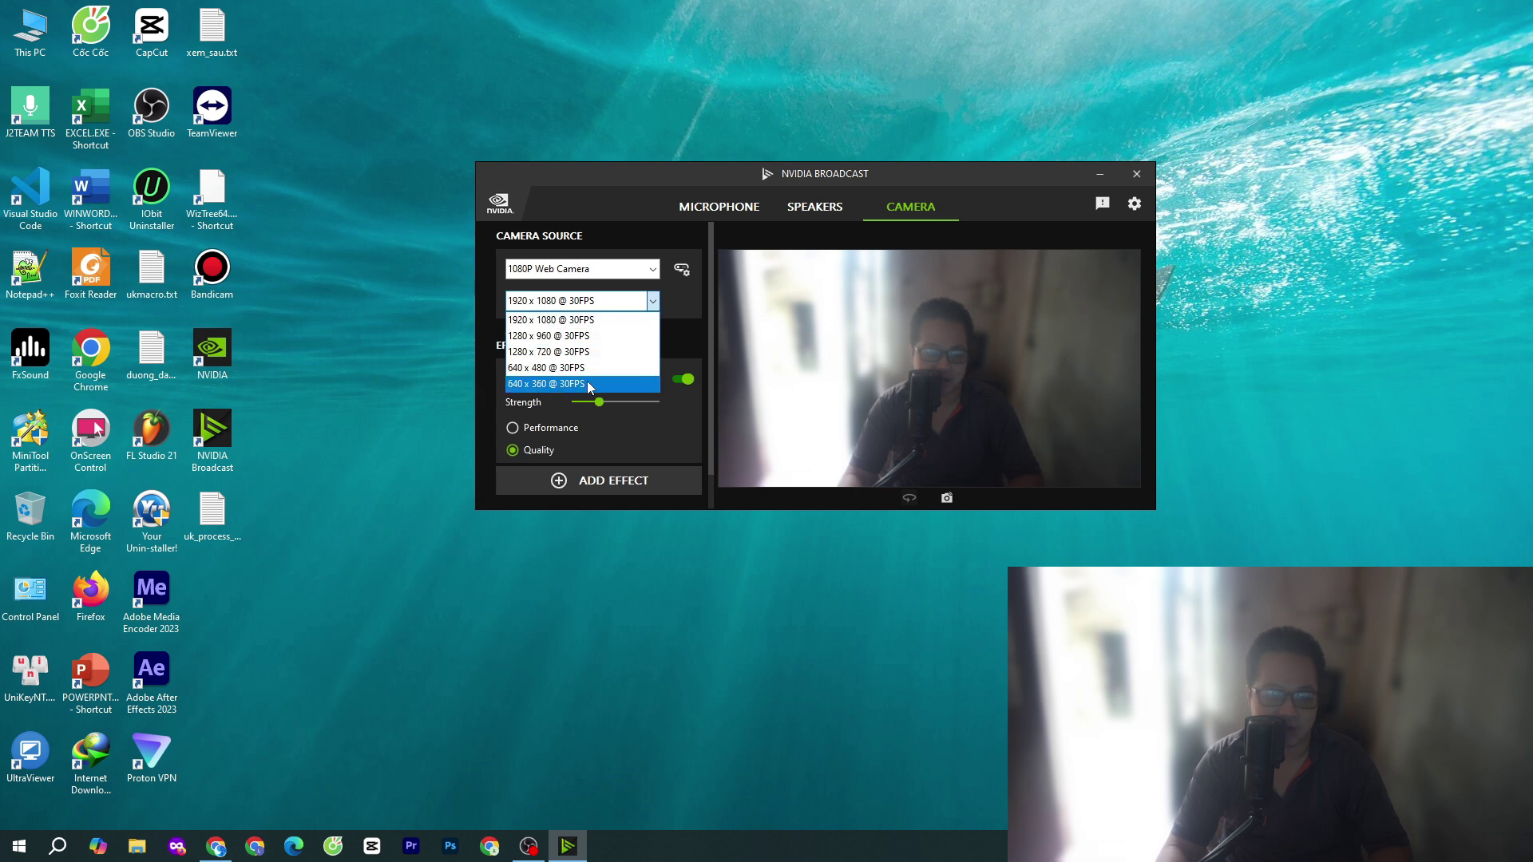
left_click(610, 321)
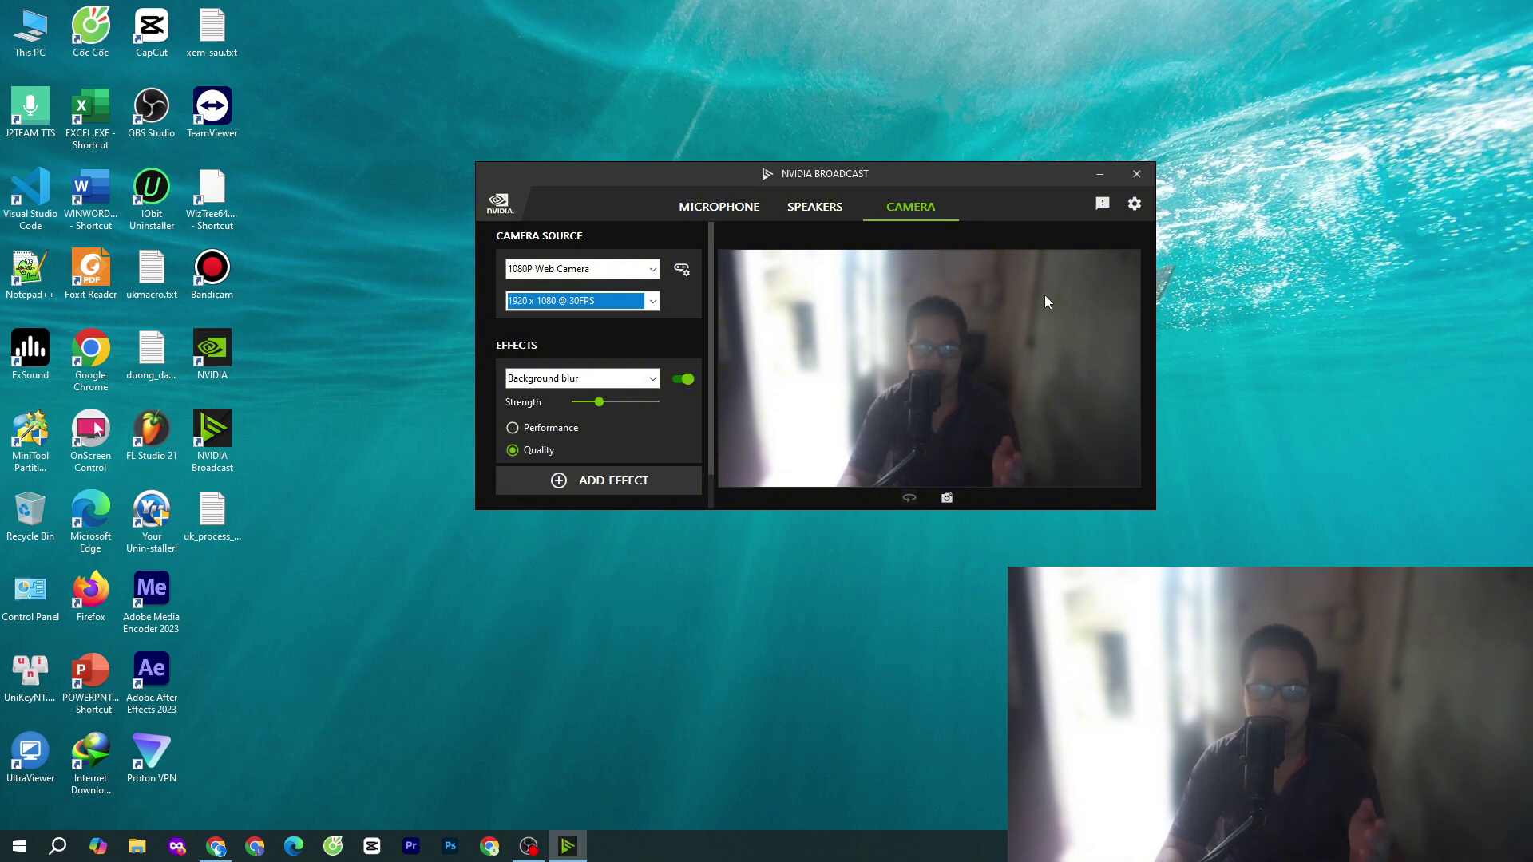
- Add a second camera effect below Background blur, set it to Auto frame, and remove it again
scroll(716, 358, "down", 2)
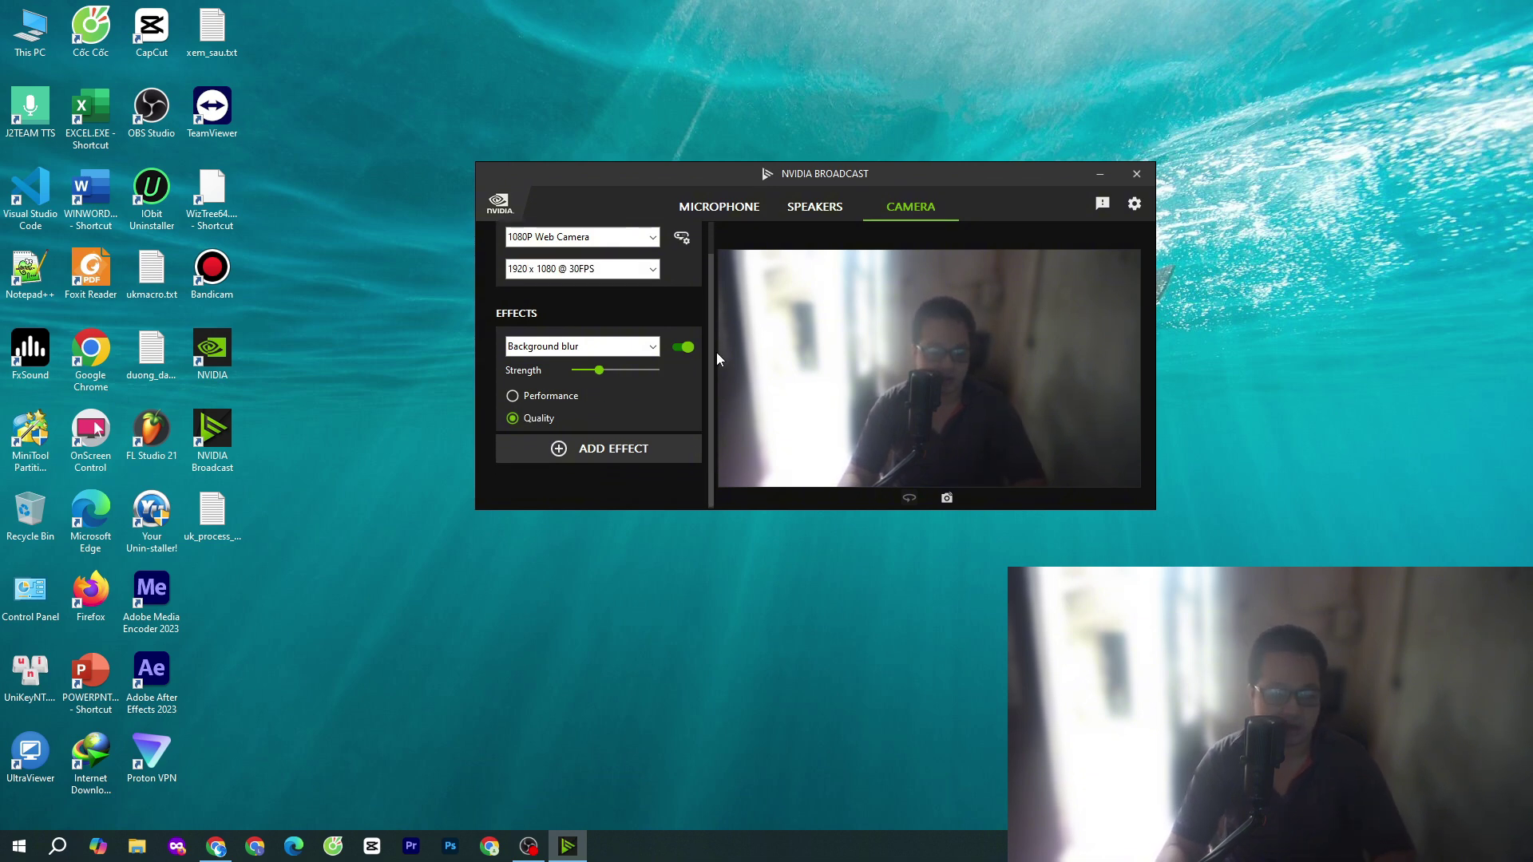
left_click(596, 449)
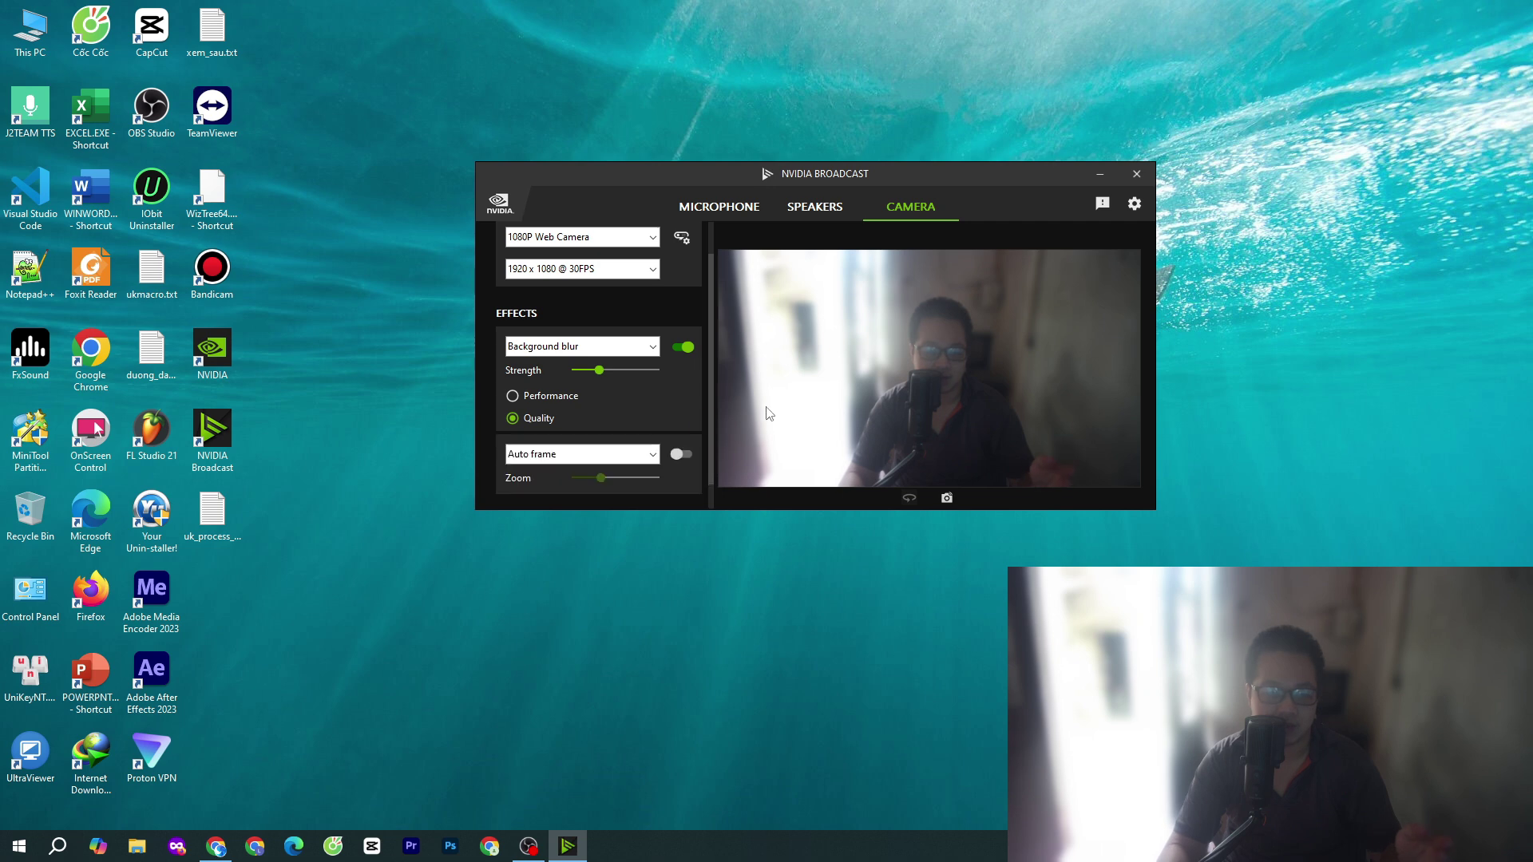
left_click(630, 455)
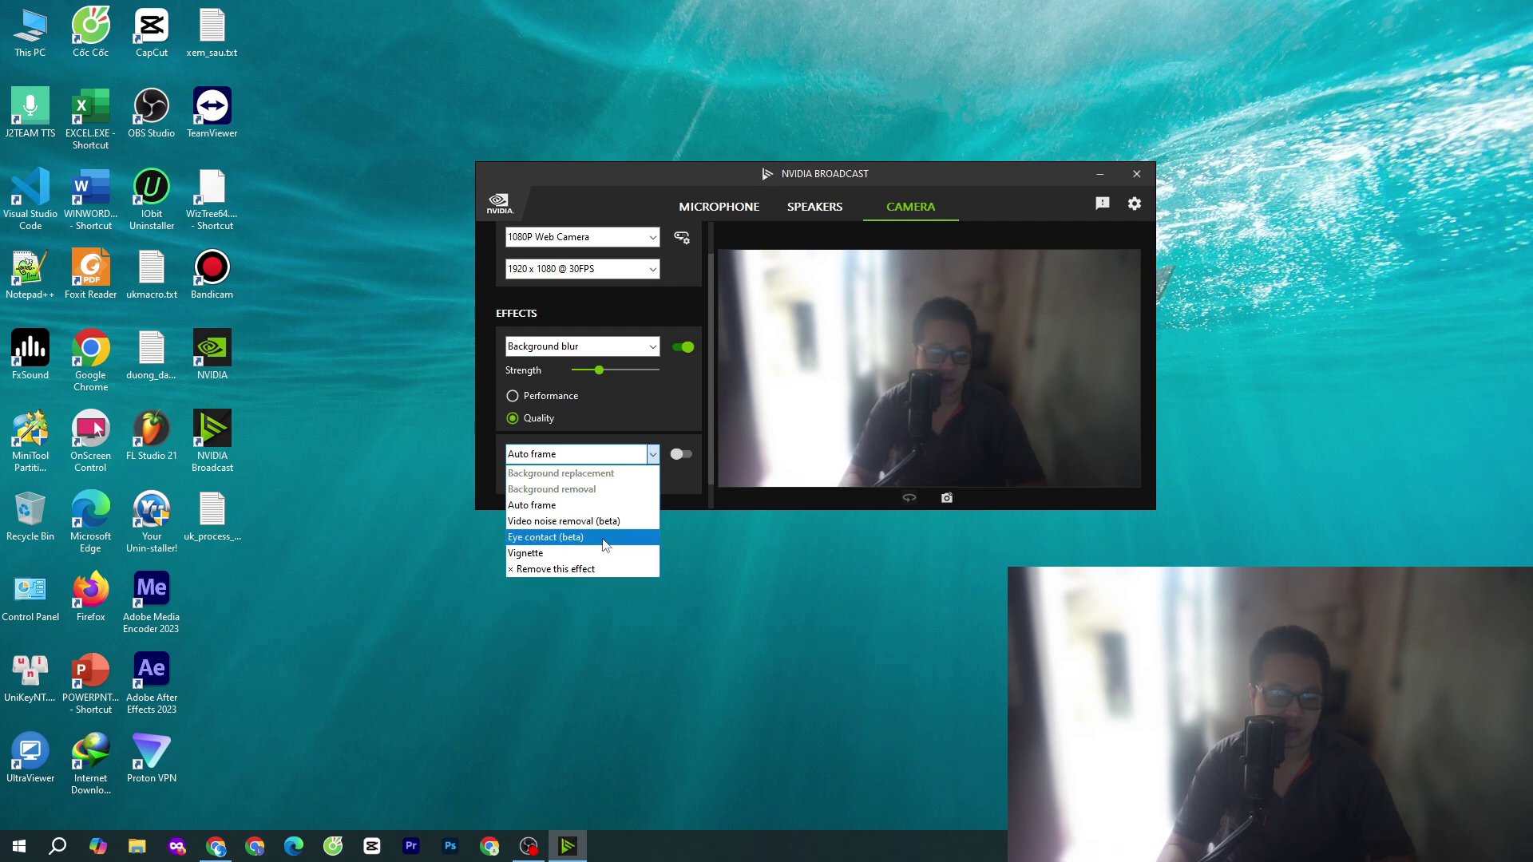
left_click(557, 505)
scroll(607, 455, "down", 1)
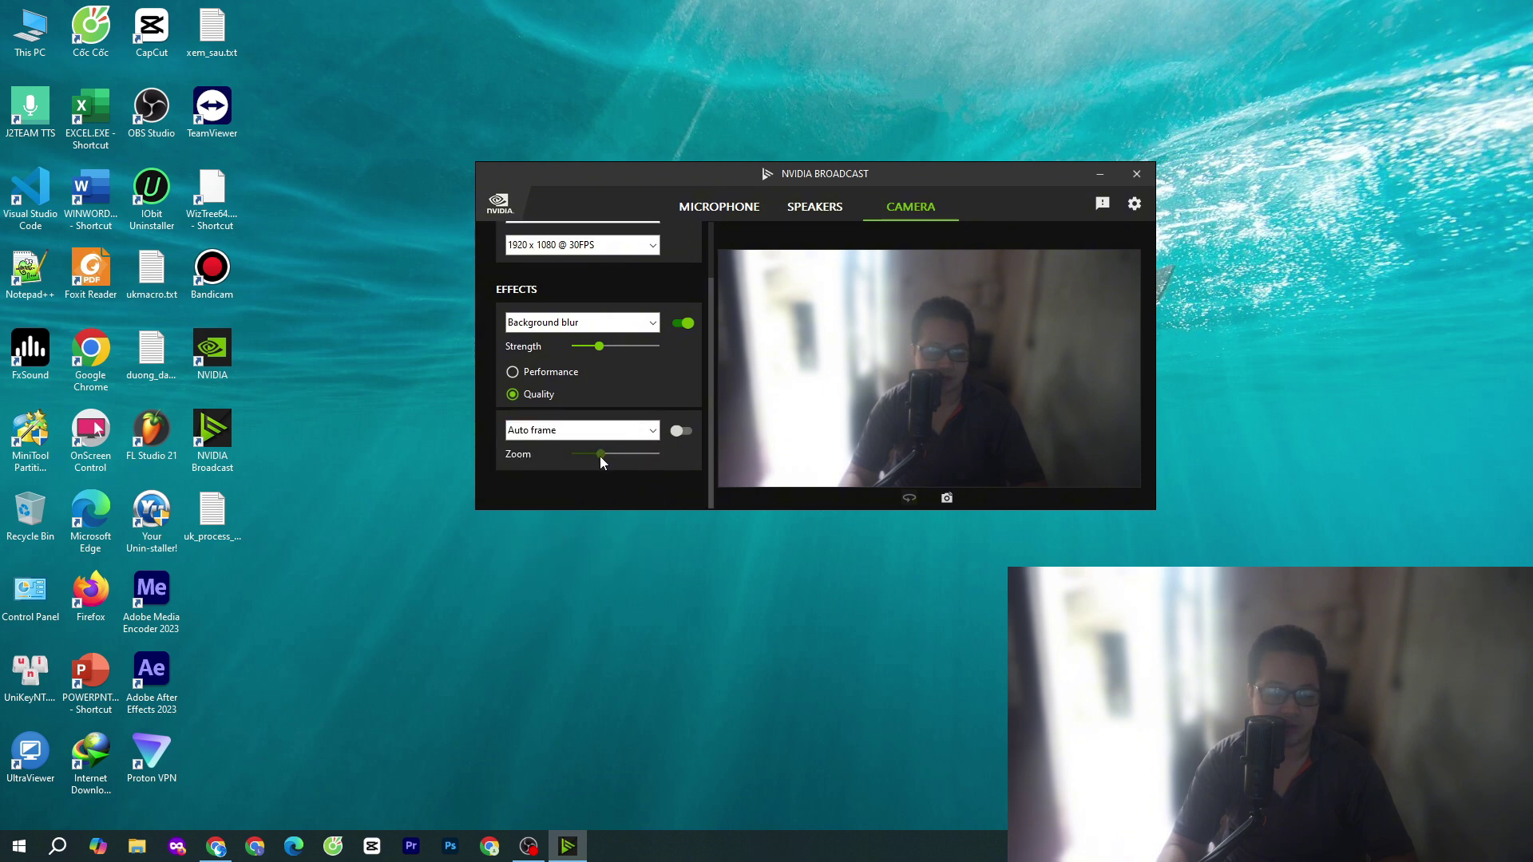
scroll(639, 458, "down", 1)
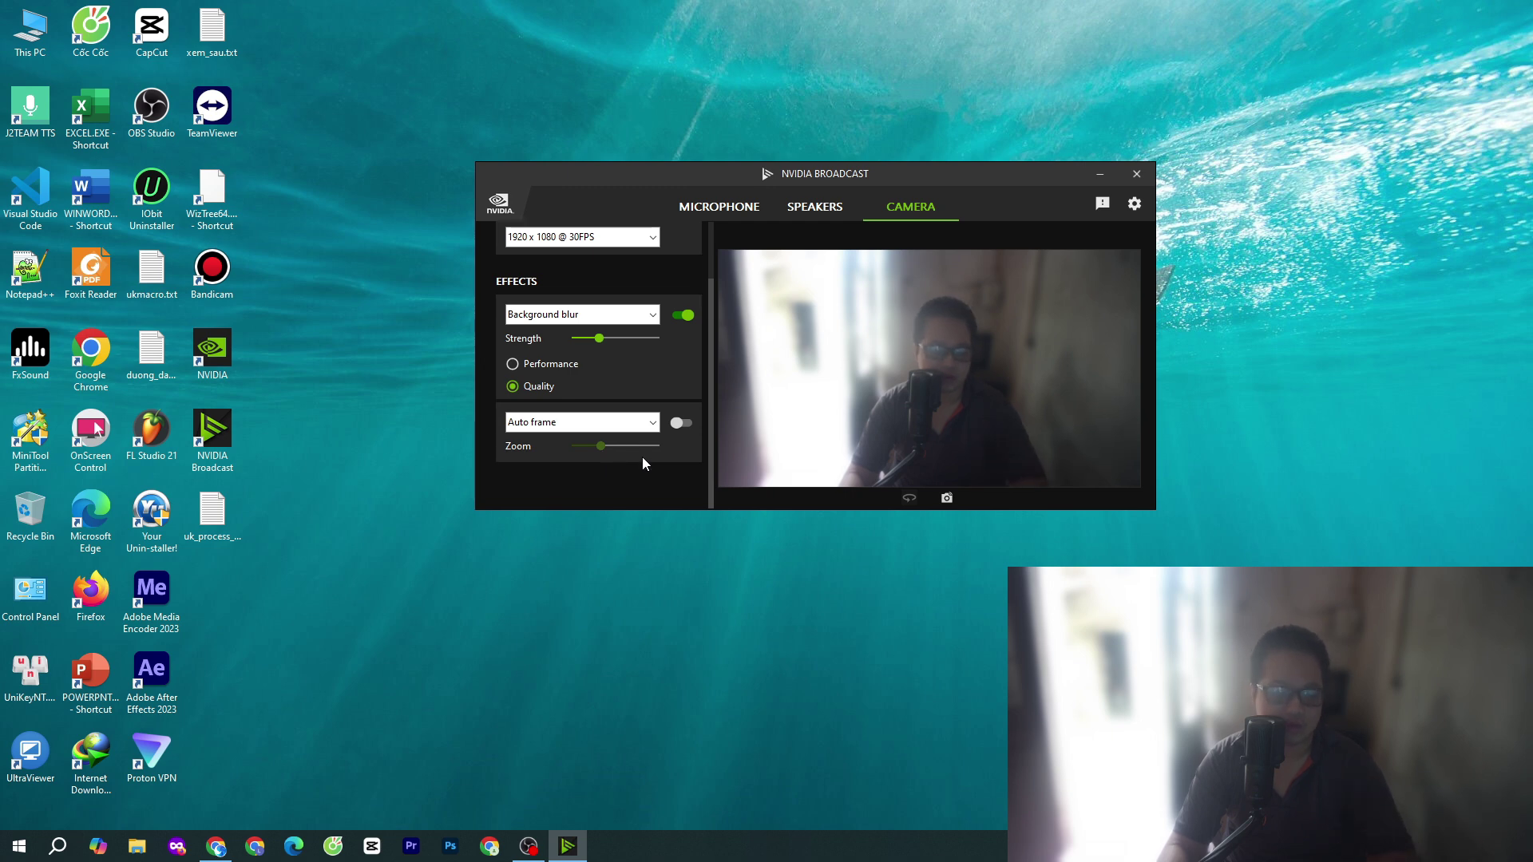
left_click(566, 413)
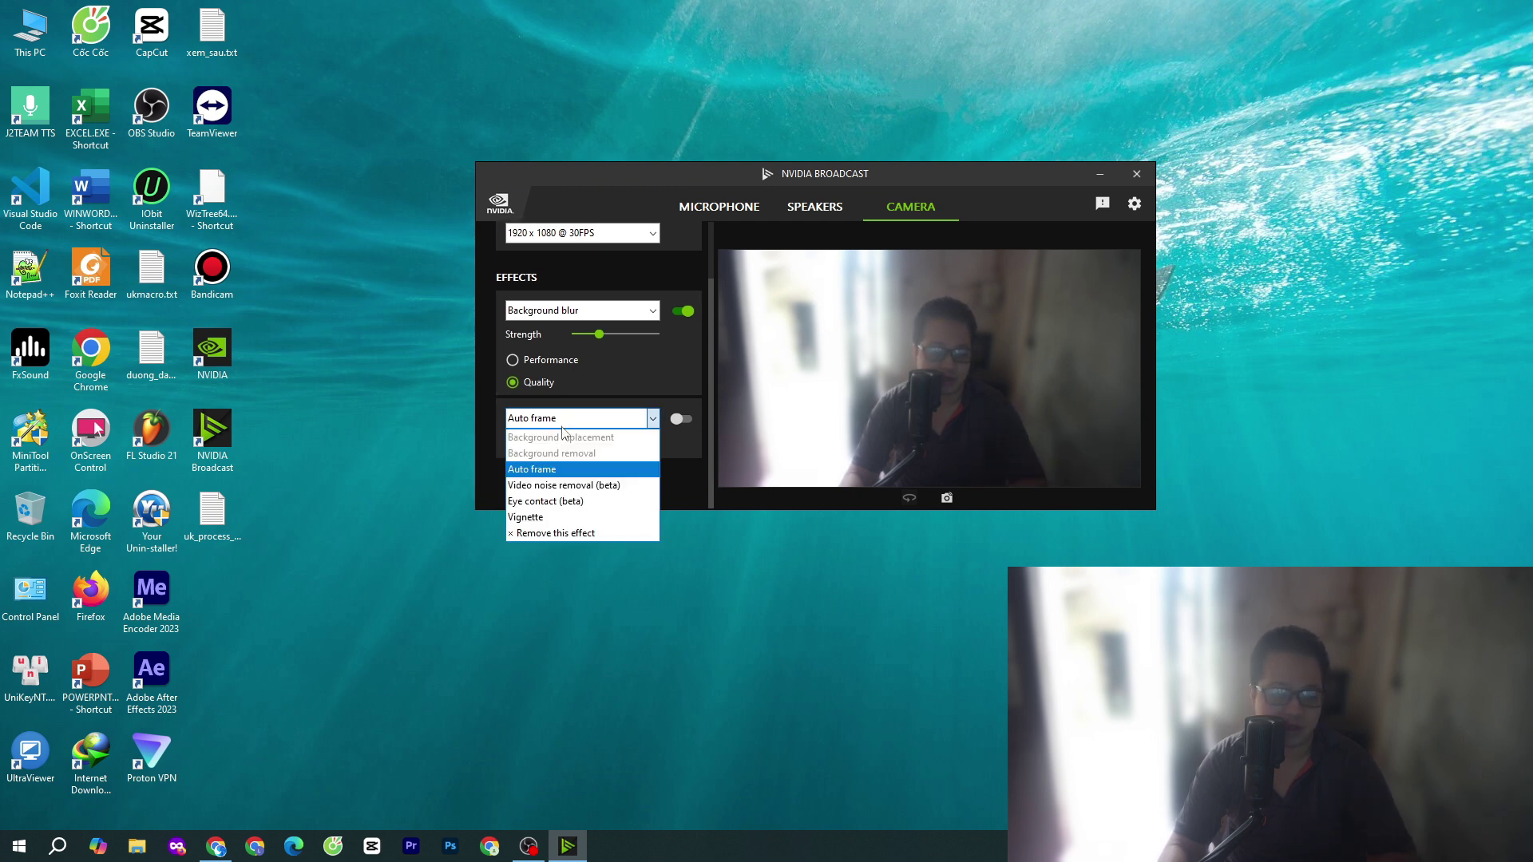
left_click(562, 533)
- Keep Background blur as the camera effect and turn it off and on to compare the camera picture
left_click(544, 344)
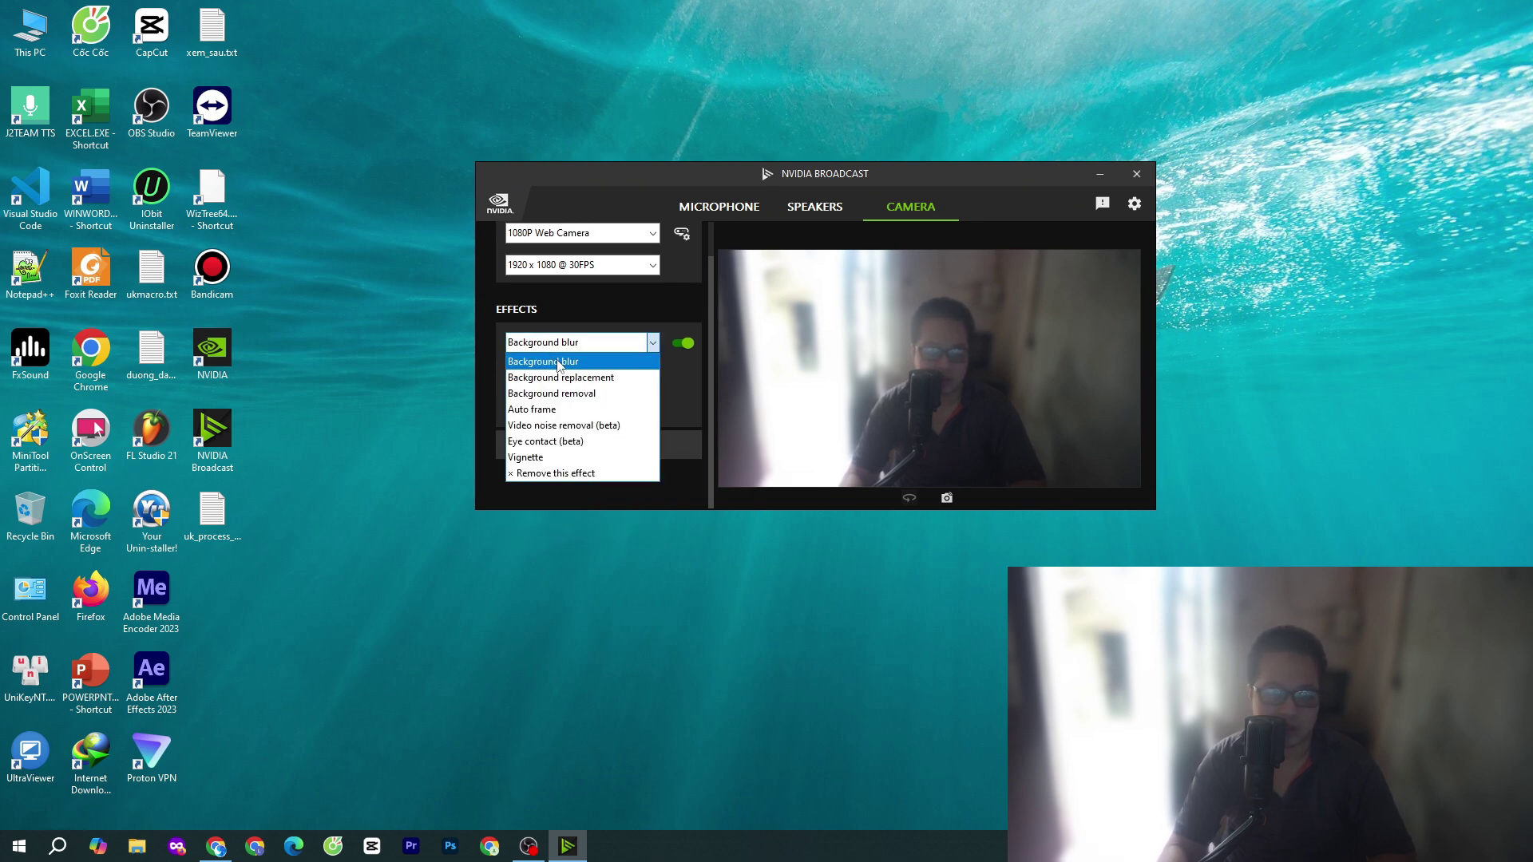
left_click(558, 361)
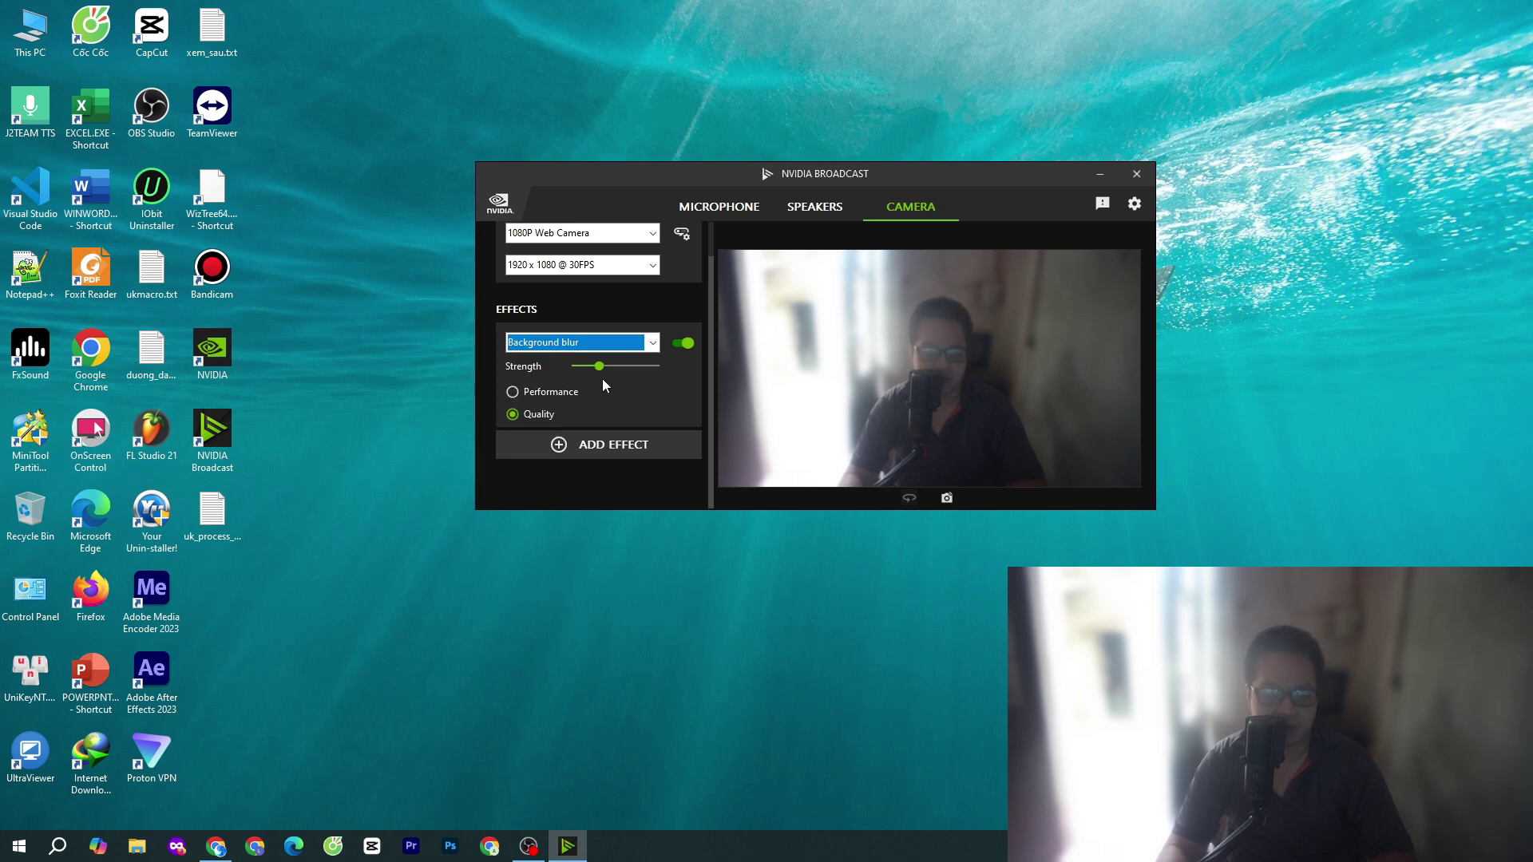
left_click(679, 344)
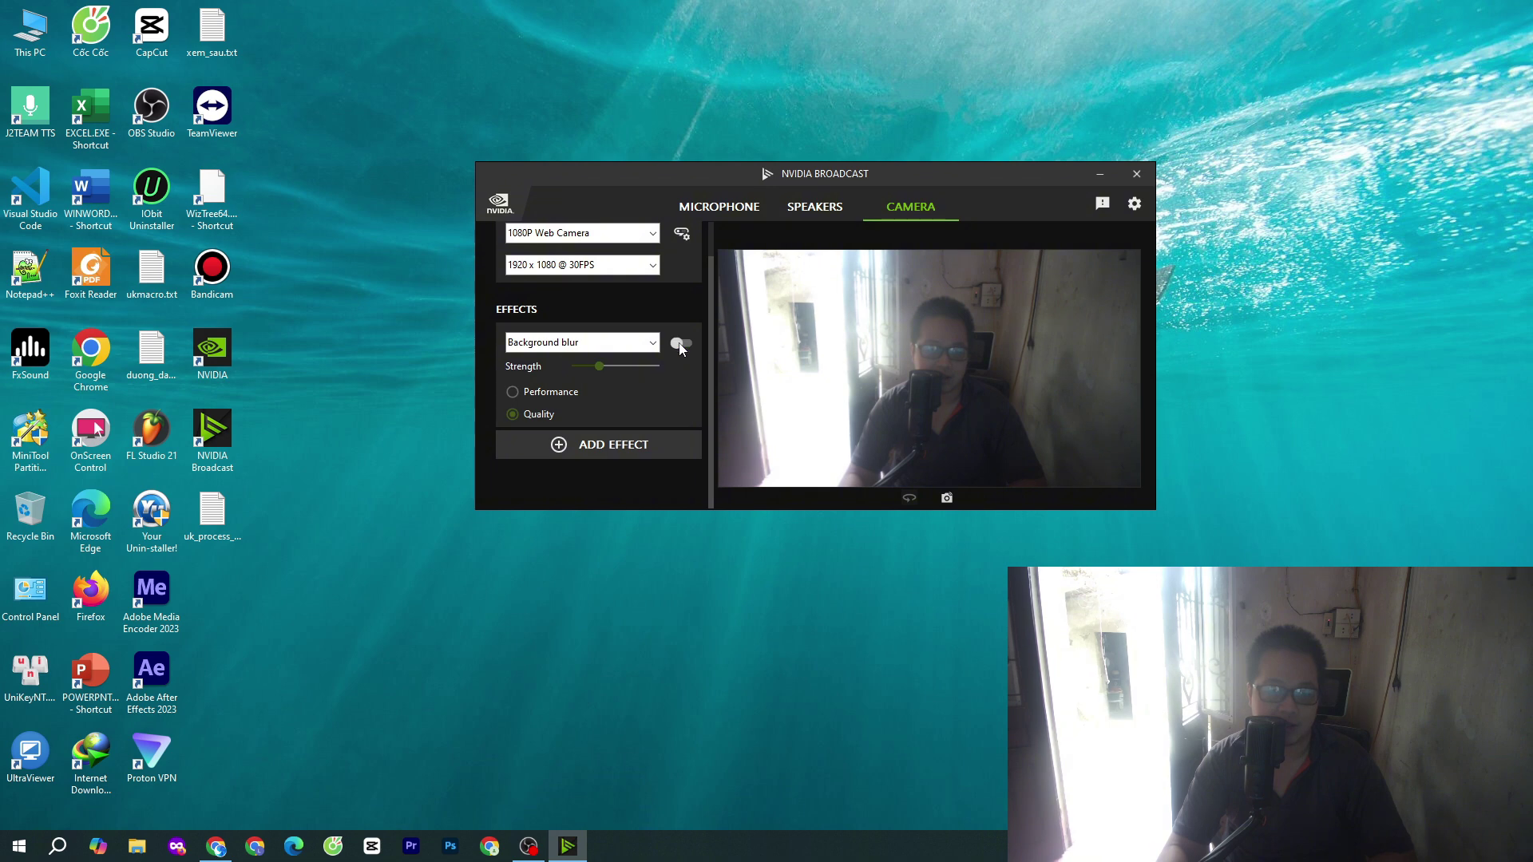
left_click(682, 348)
left_click(683, 345)
left_click(685, 349)
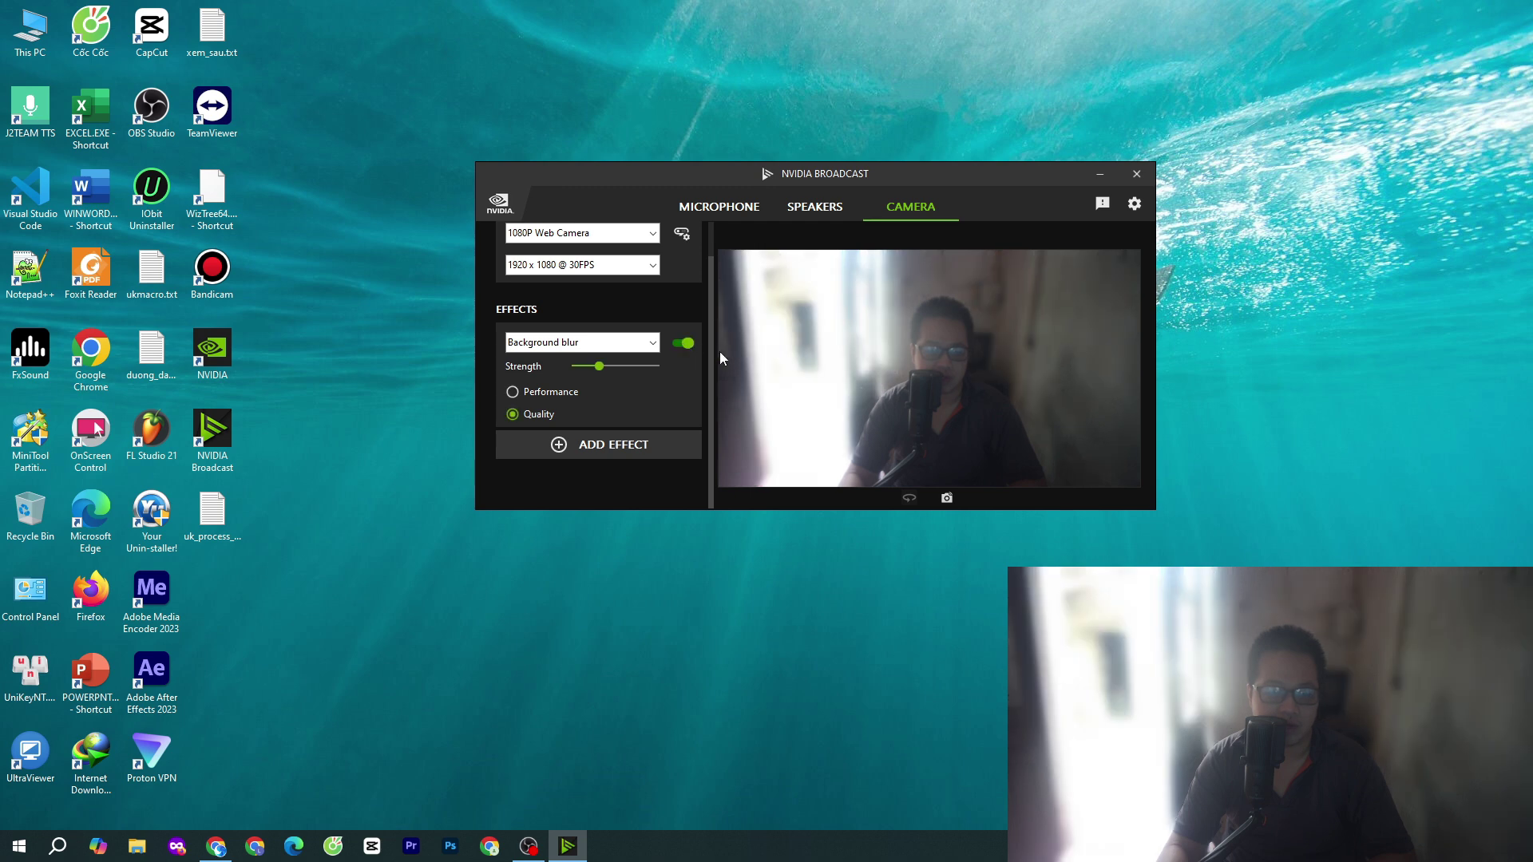
- Switch to OBS, enlarge the nvidia camera source in the preview, and minimize the OBS window
left_click(528, 847)
left_click_drag(893, 345, 838, 327)
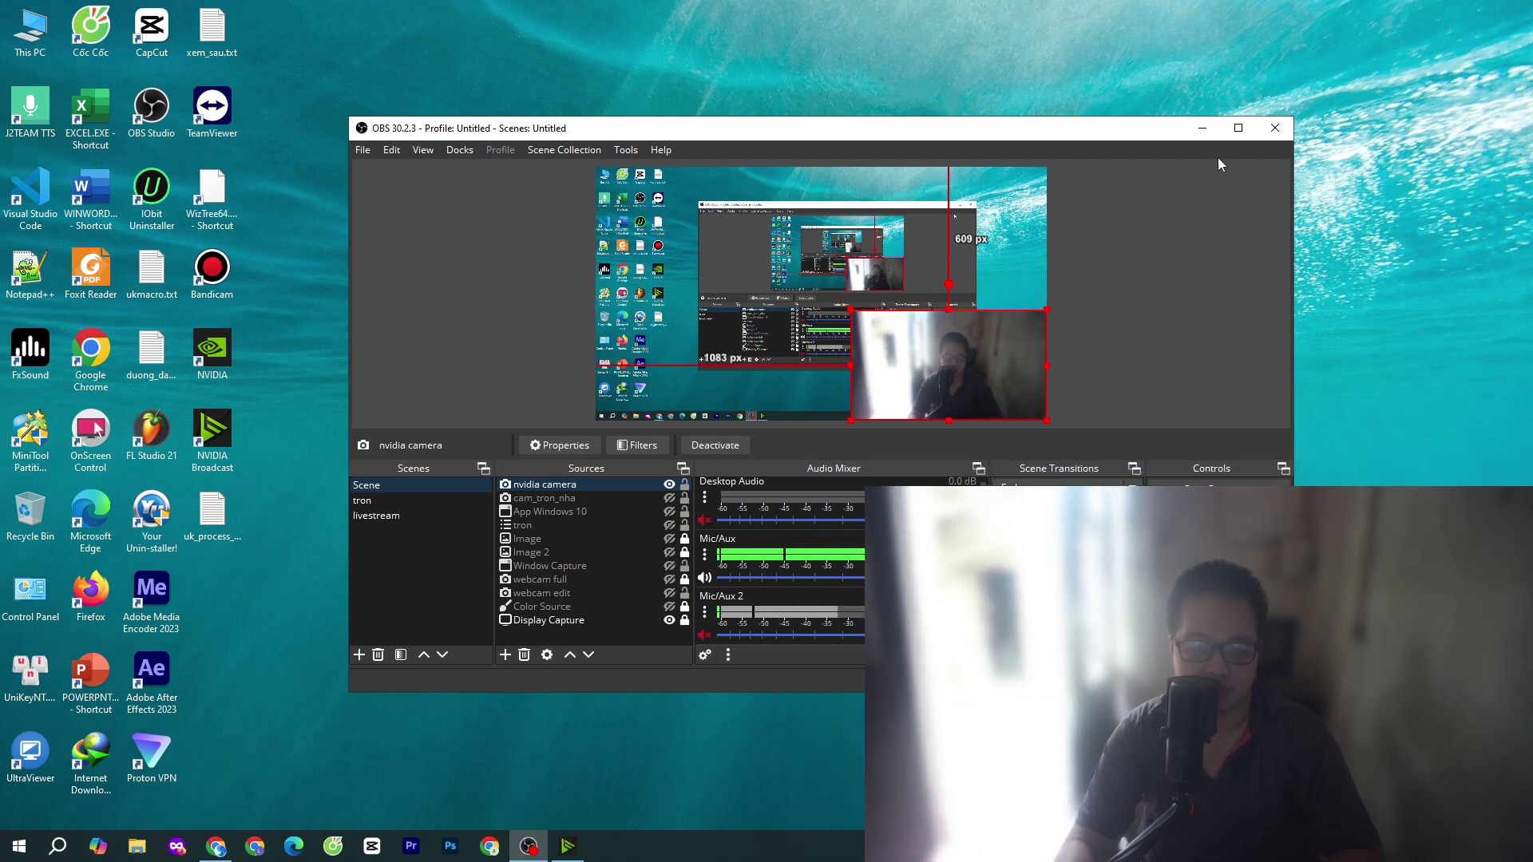
left_click(1197, 132)
- Compare Background blur off and on, at maximum strength, and in Performance mode, leaving it on Quality with strength slightly below the middle
left_click(681, 345)
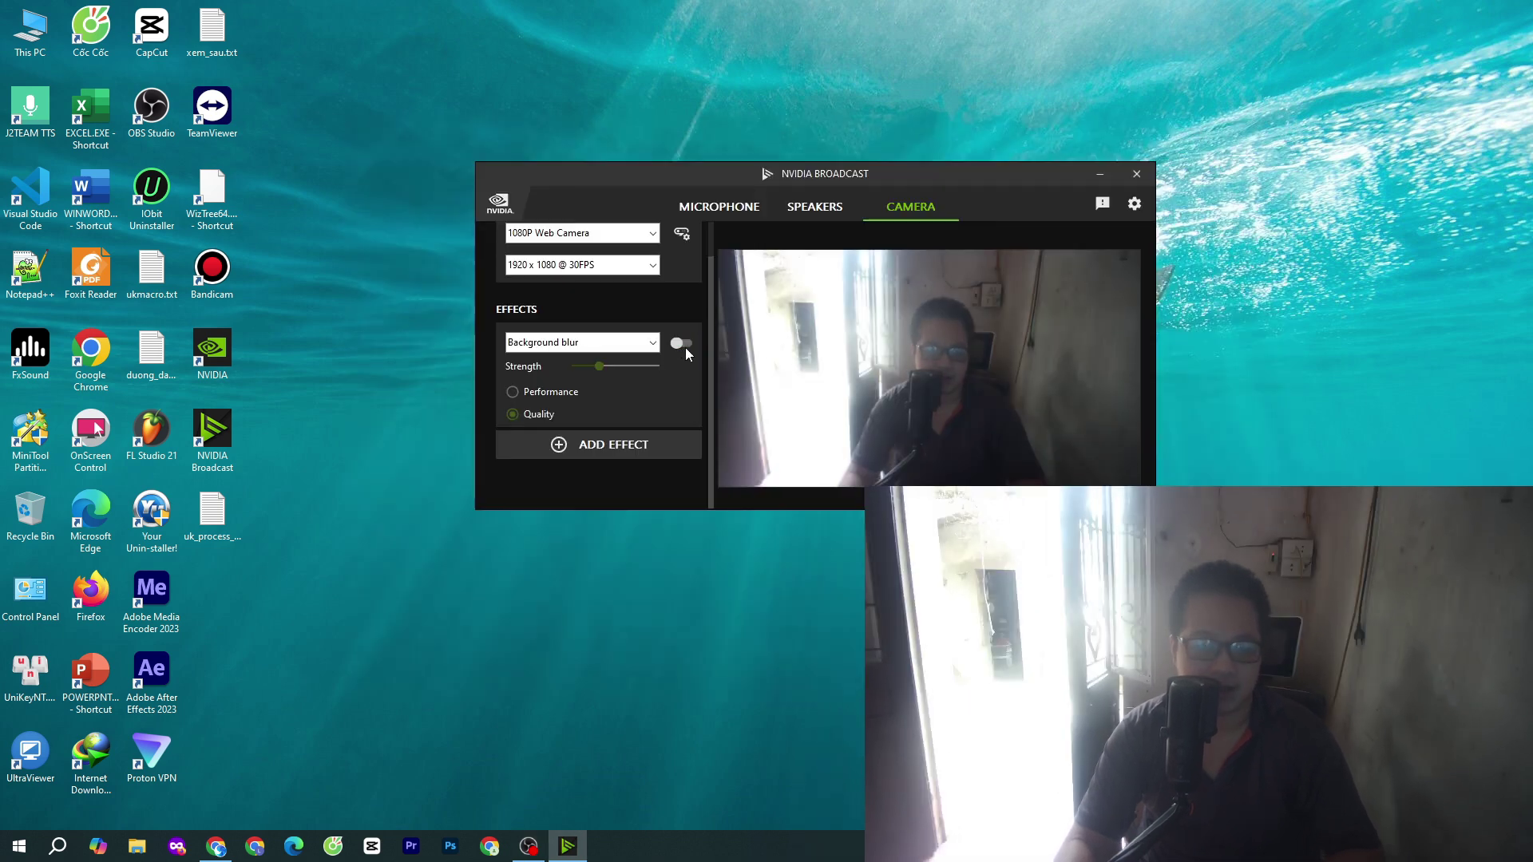
left_click(681, 343)
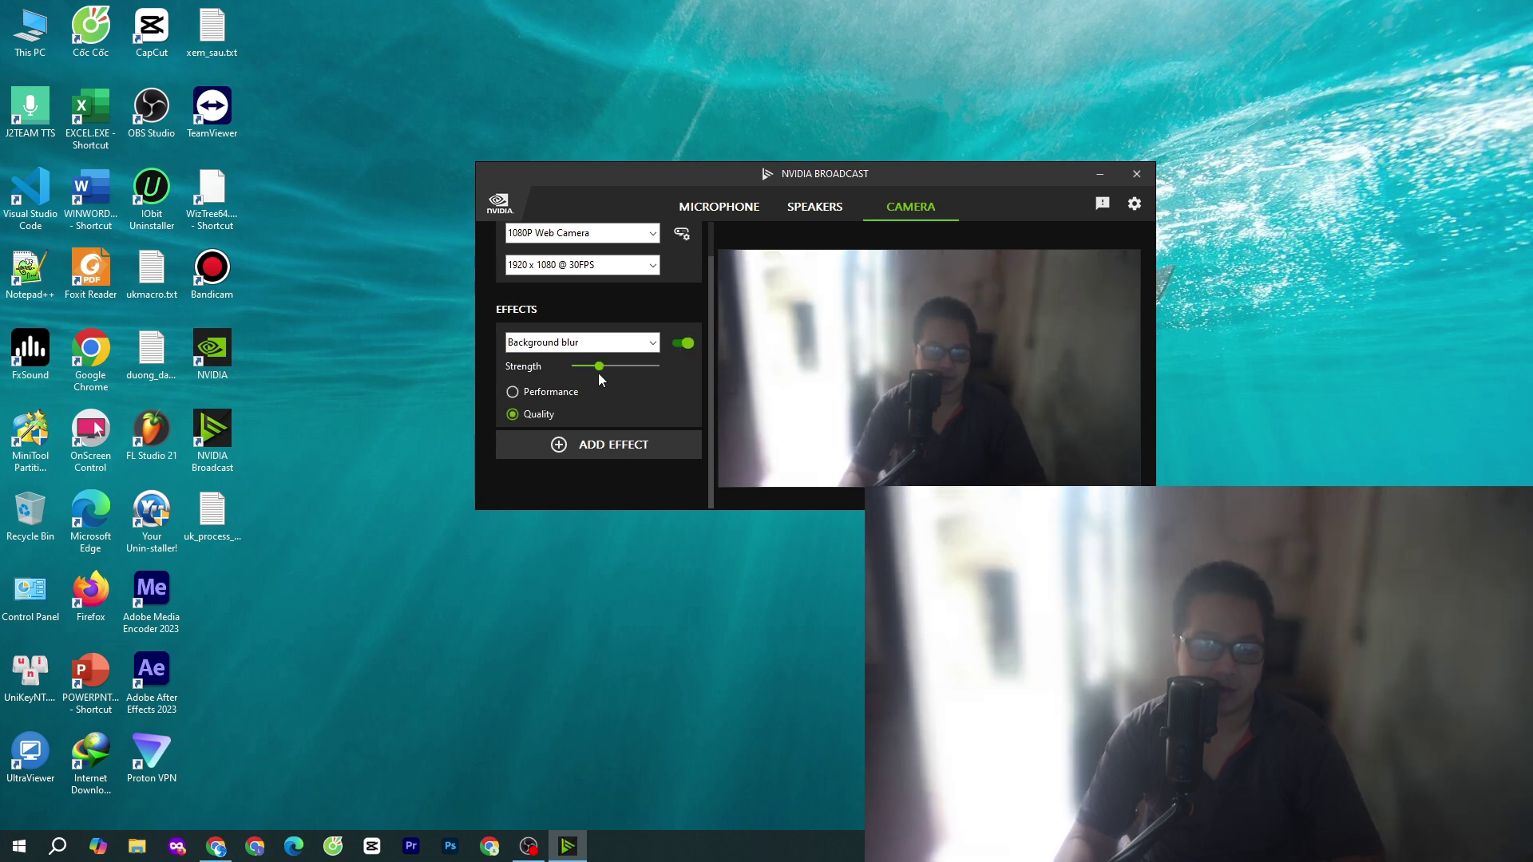
left_click_drag(599, 367, 664, 367)
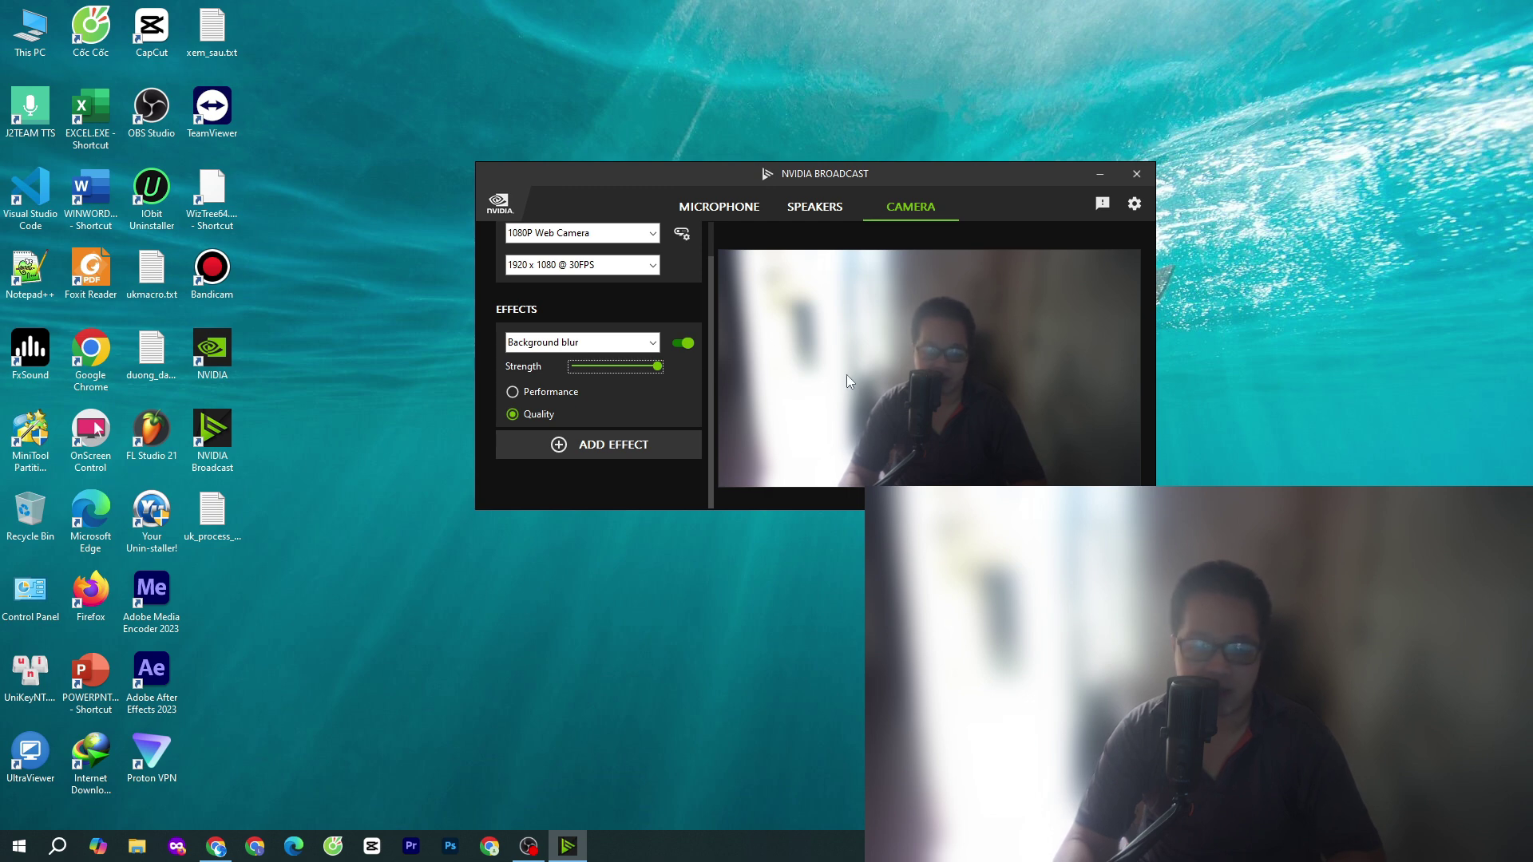
left_click(605, 365)
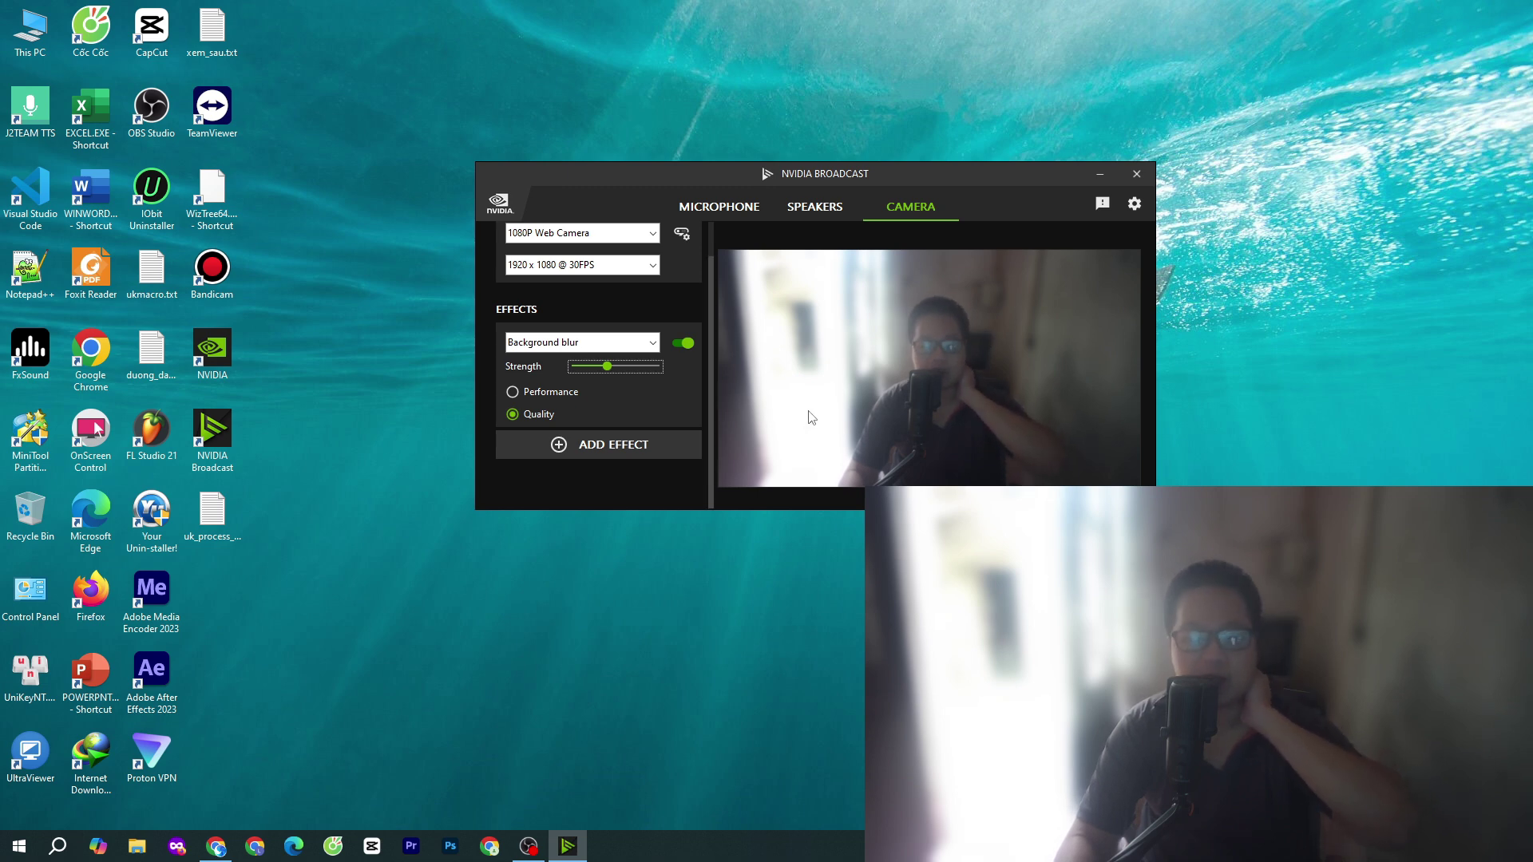
left_click(513, 392)
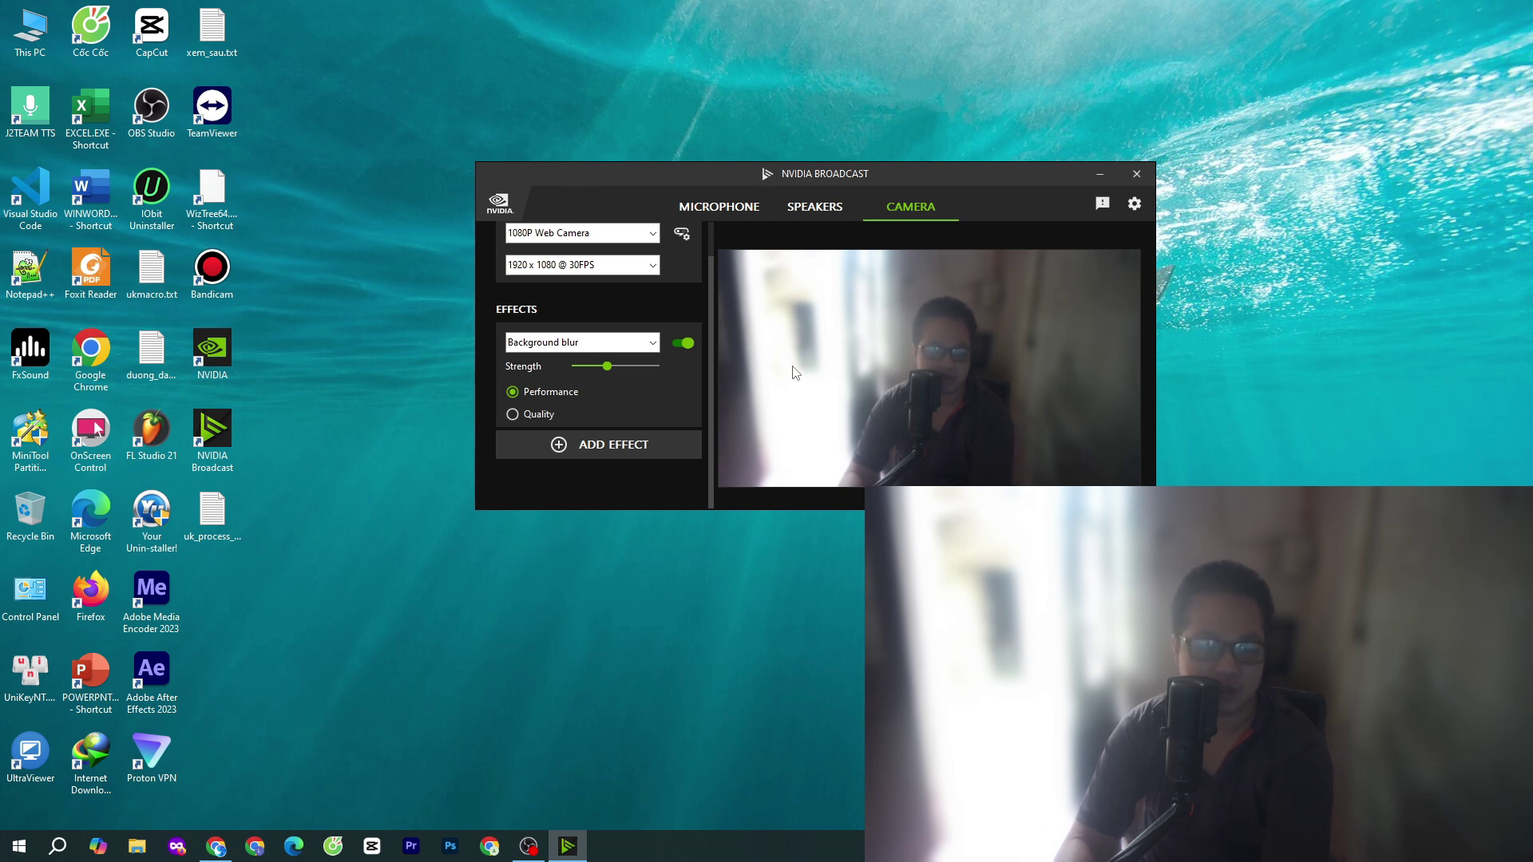
left_click(514, 416)
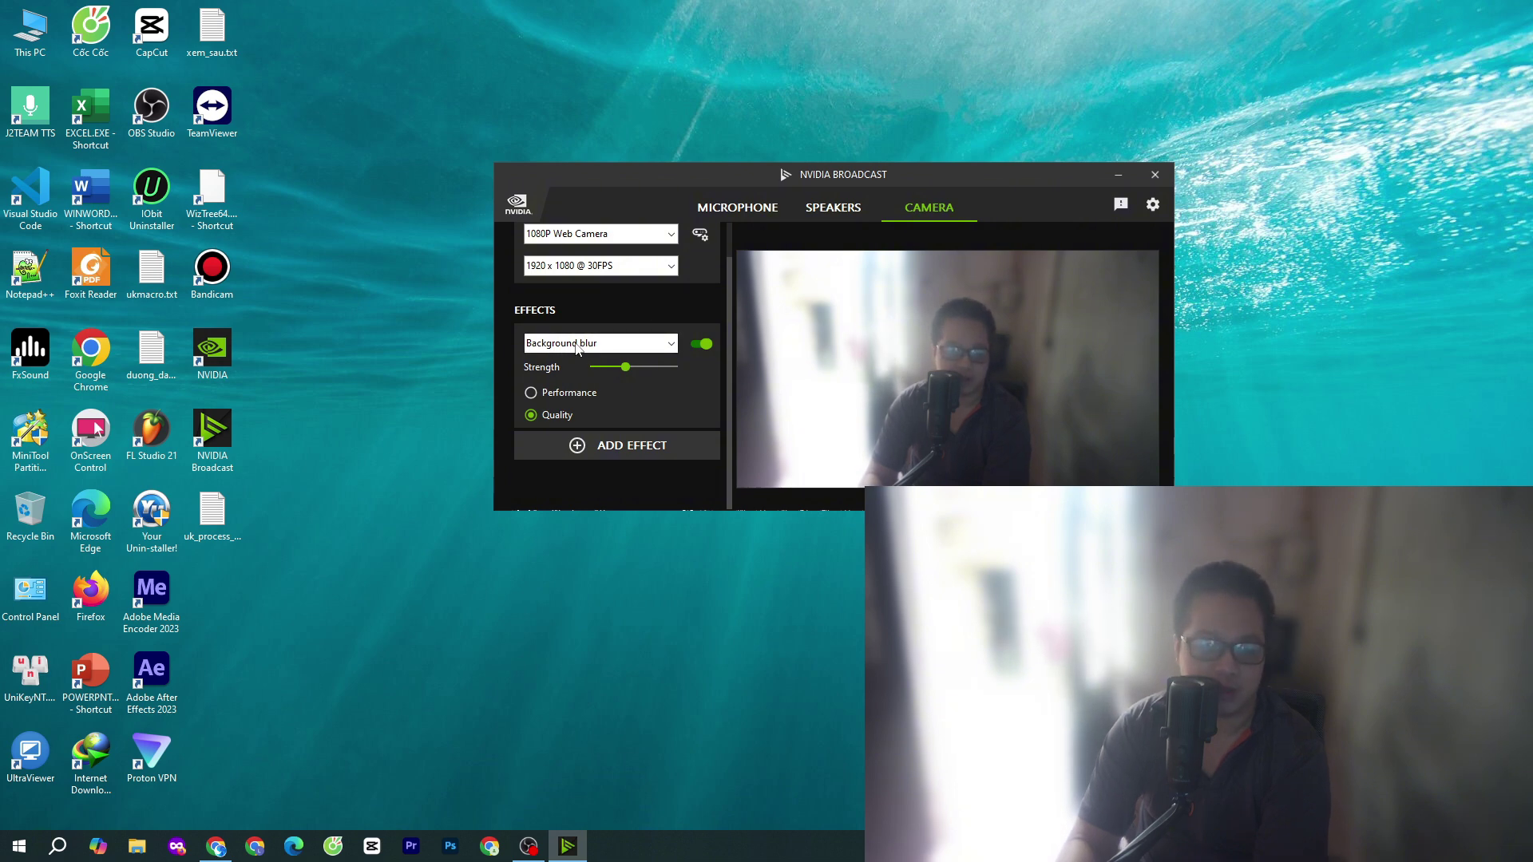
- Change the camera effect from Background blur to Background replacement, using the Quality mode
left_click(608, 346)
left_click(586, 378)
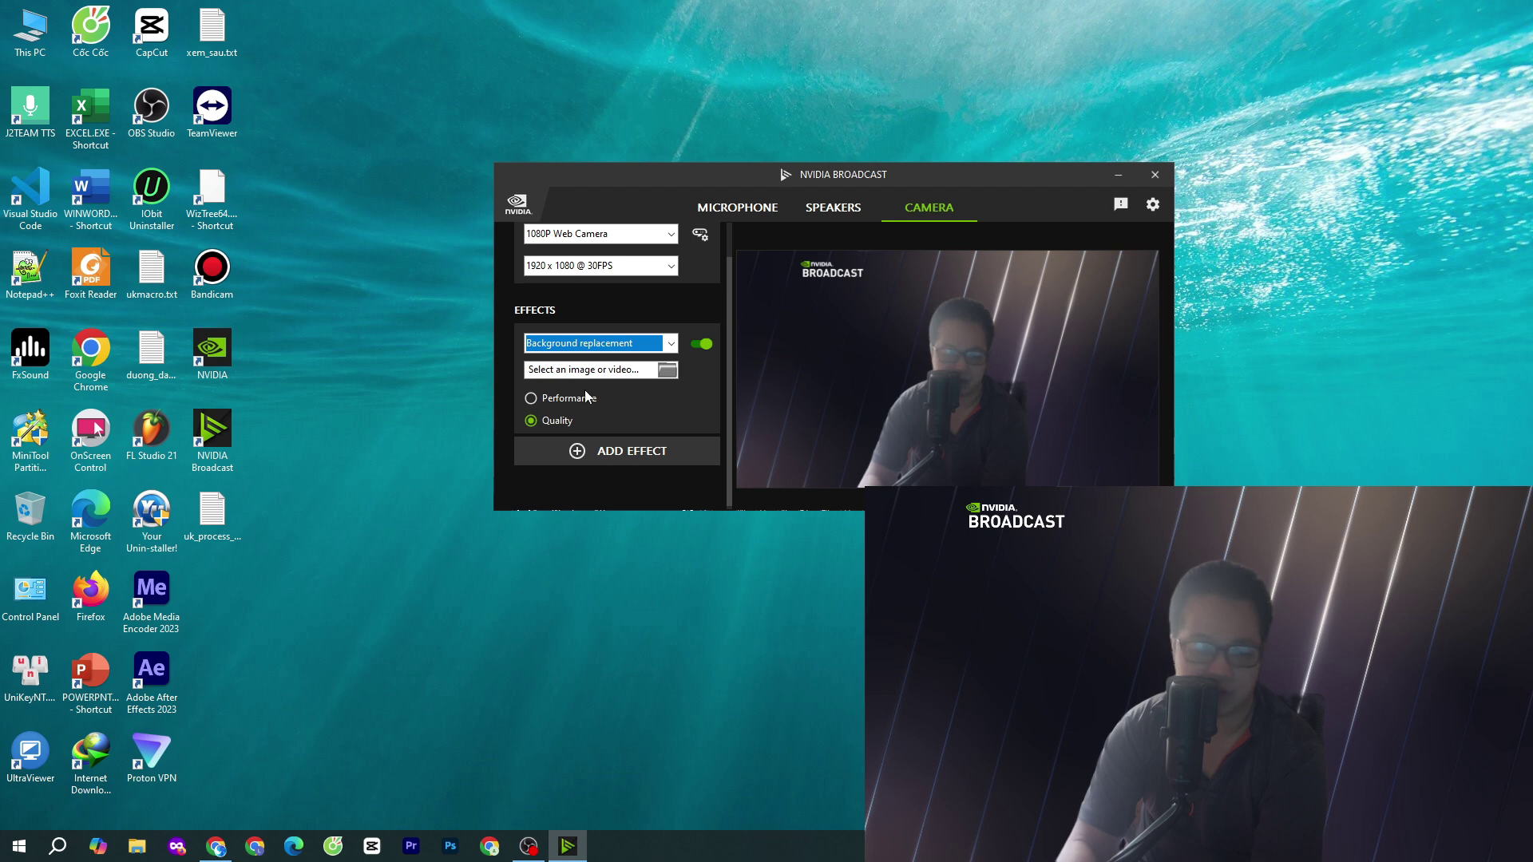
left_click(529, 421)
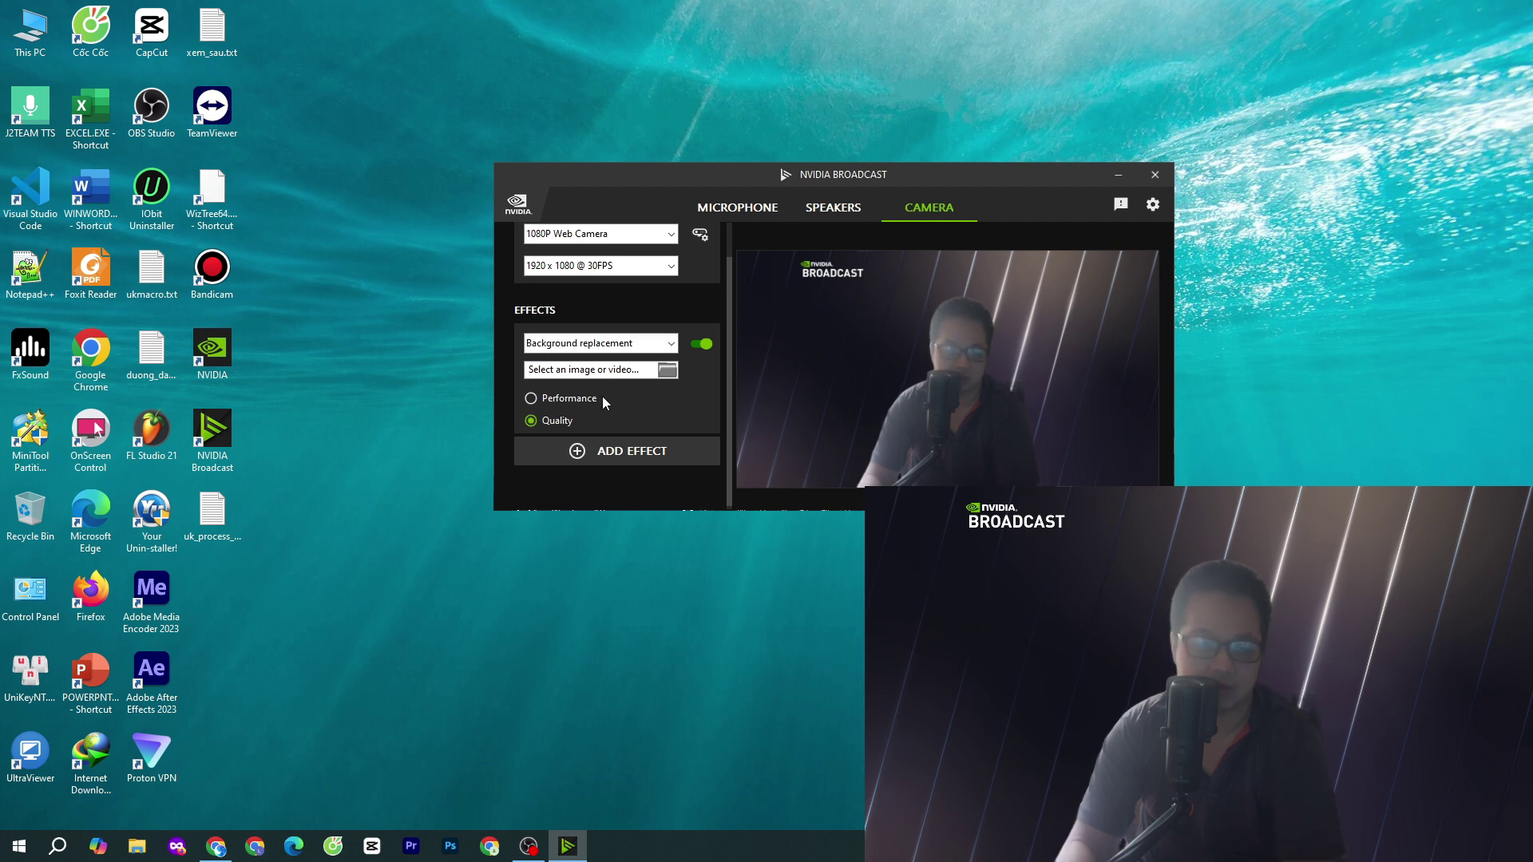
- Load Leonardo_Phoenix_A_breathtaking_ultrahighresolution_illustrati_0.jpg from the idm folder as the replacement background and compare the effect off and on
left_click(668, 371)
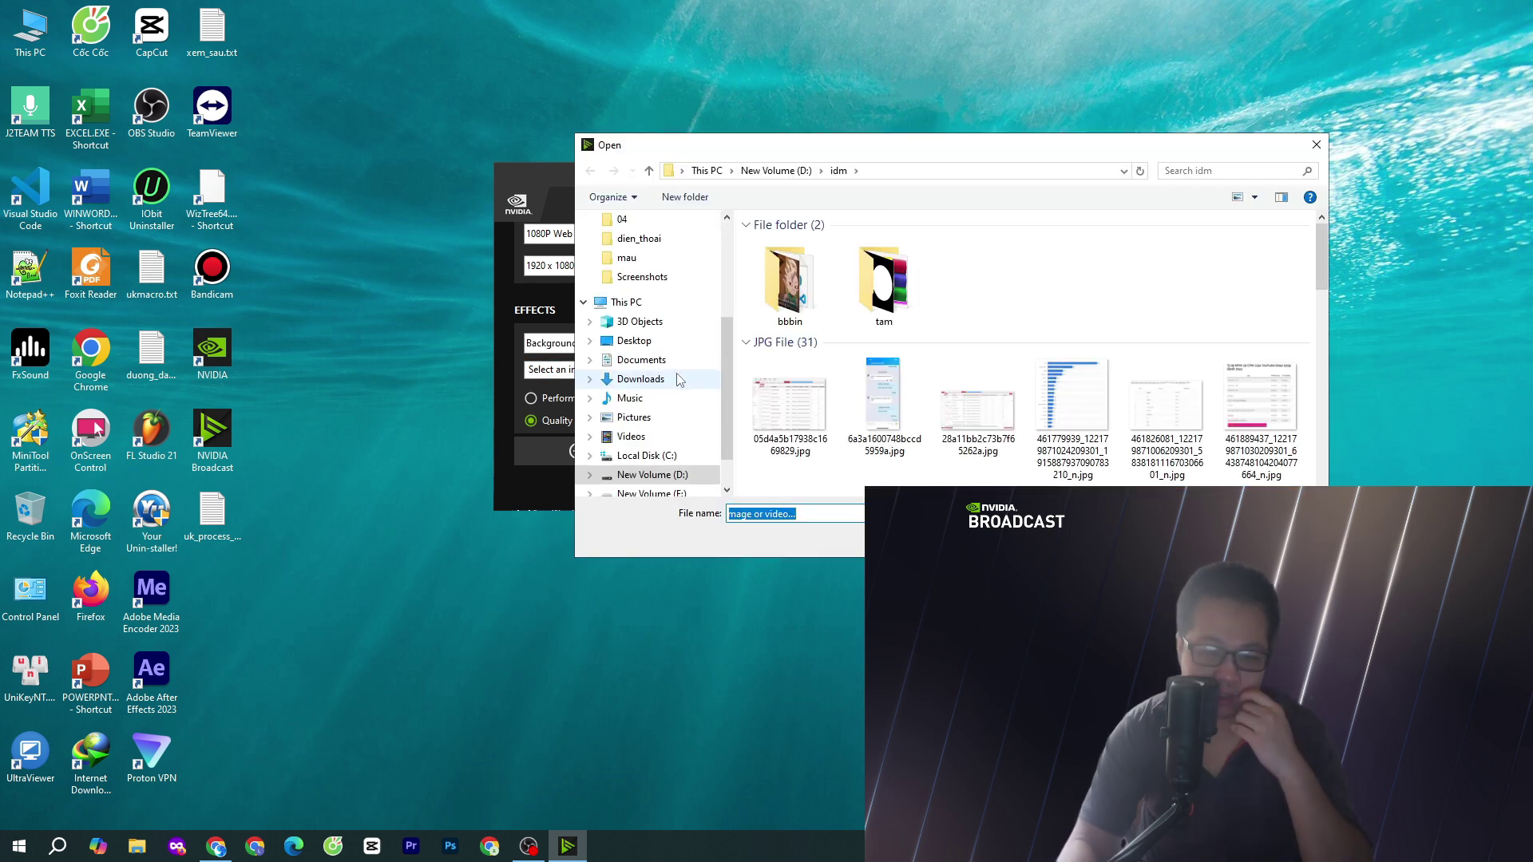
scroll(1046, 336, "down", 3)
scroll(1048, 339, "down", 5)
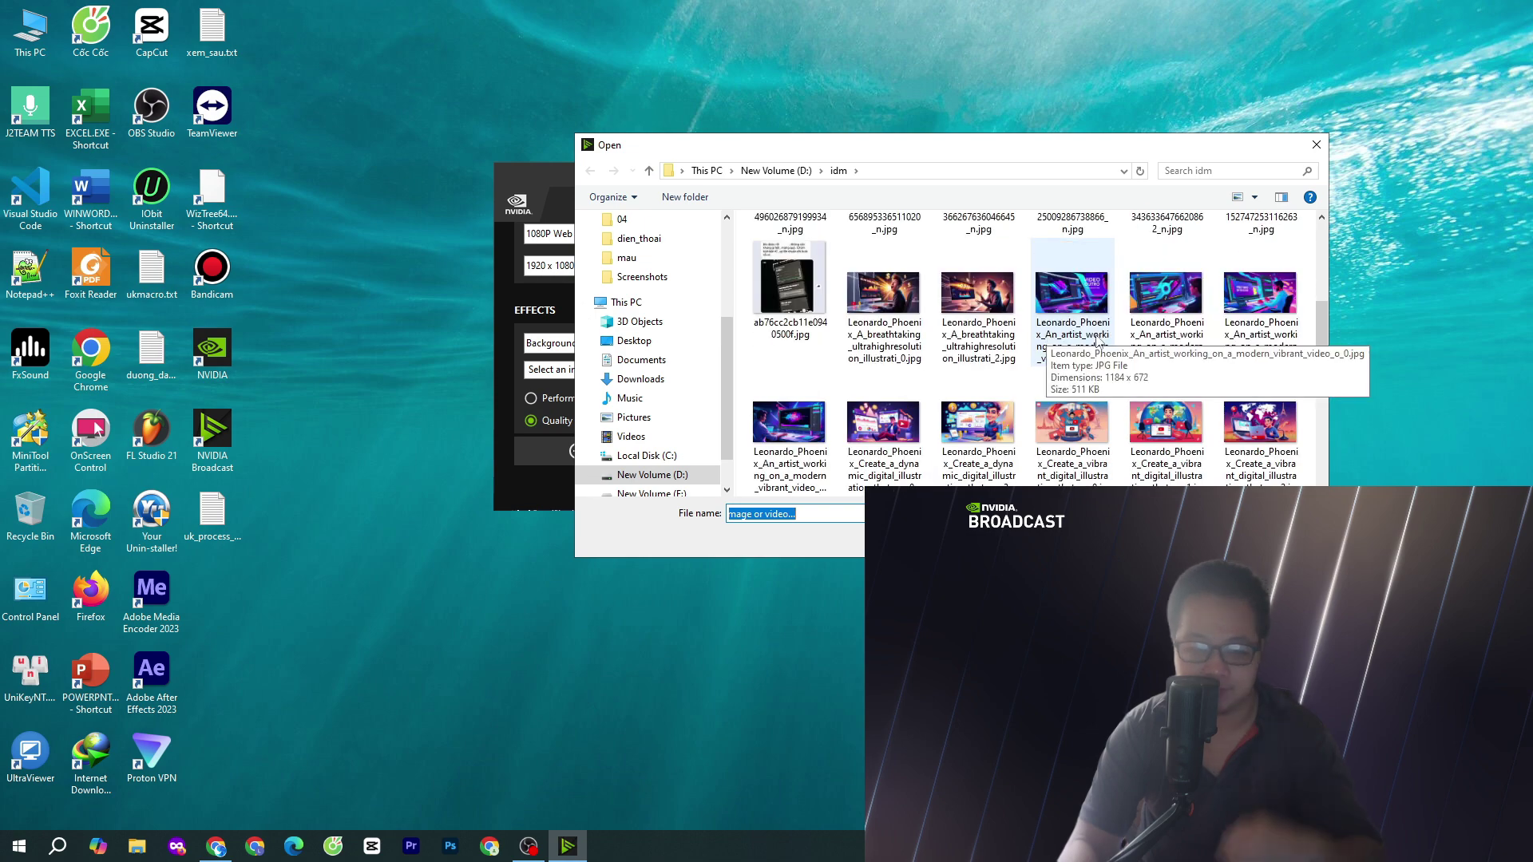
scroll(1014, 375, "down", 6)
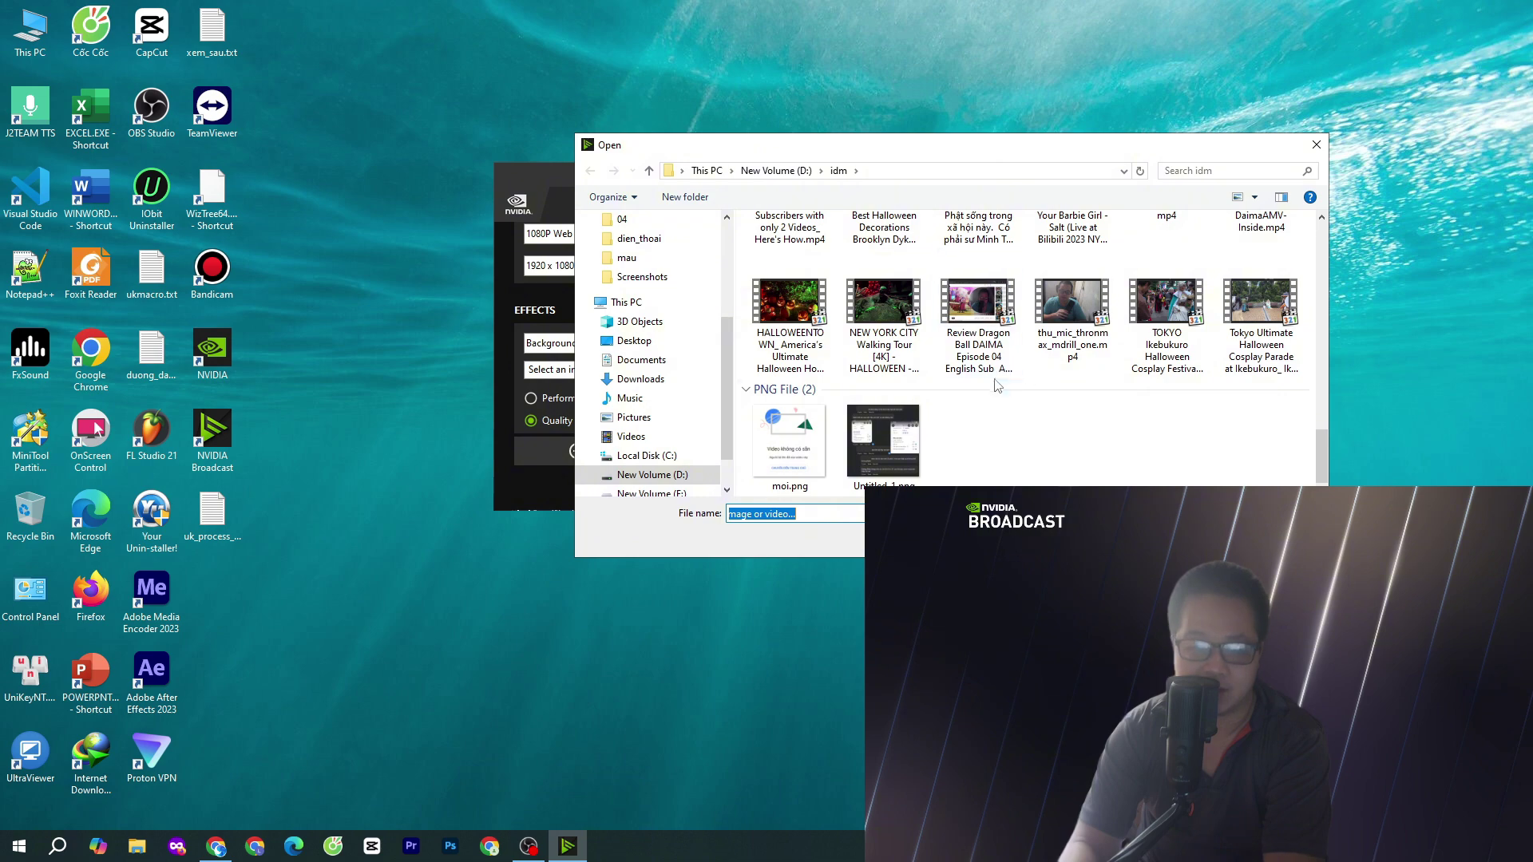
scroll(1054, 432, "up", 5)
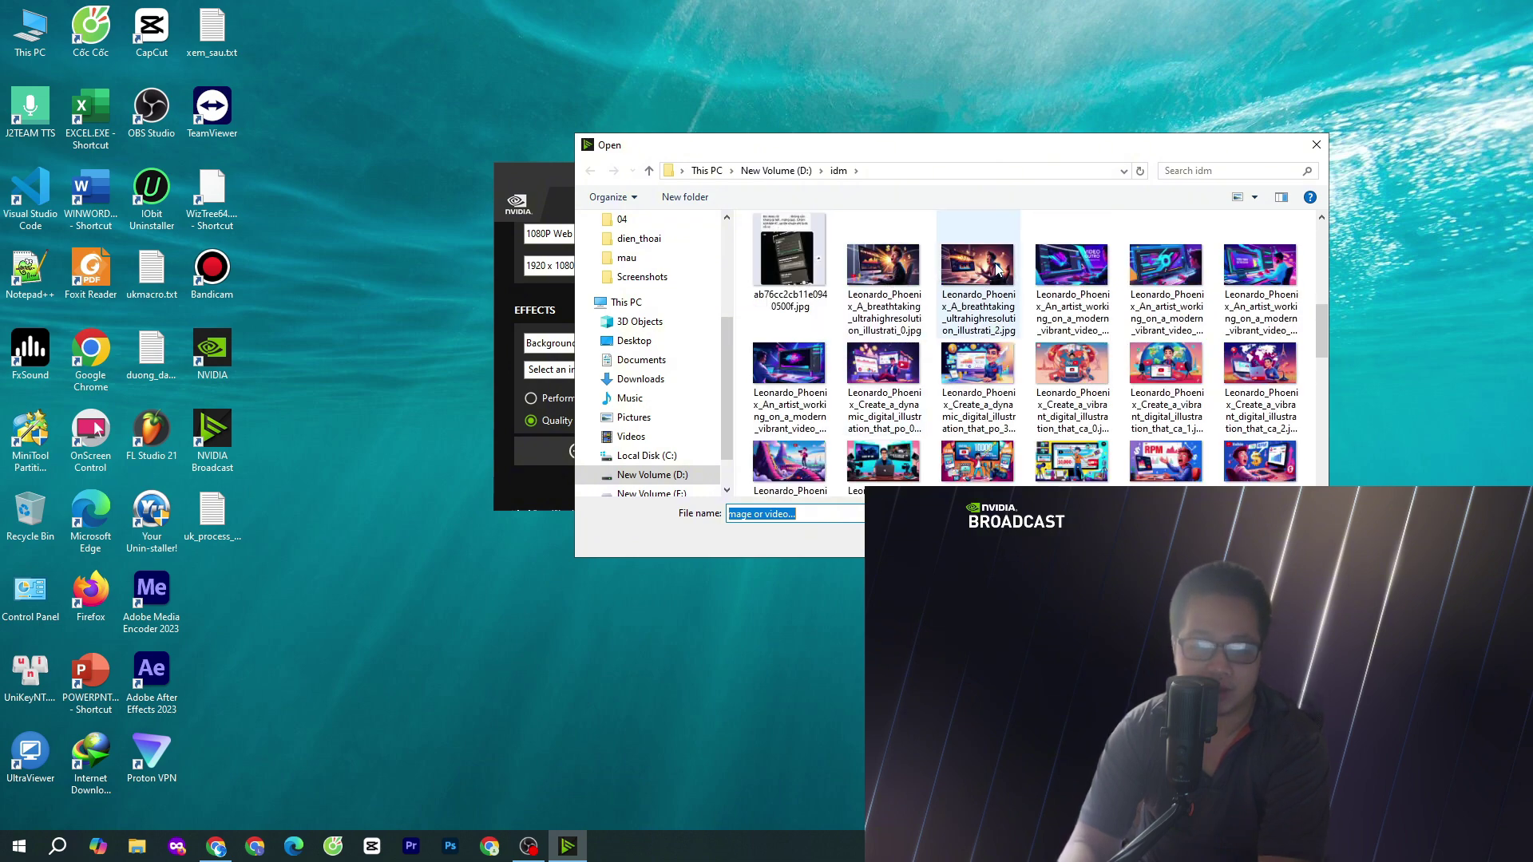
left_click(886, 268)
left_click(1196, 537)
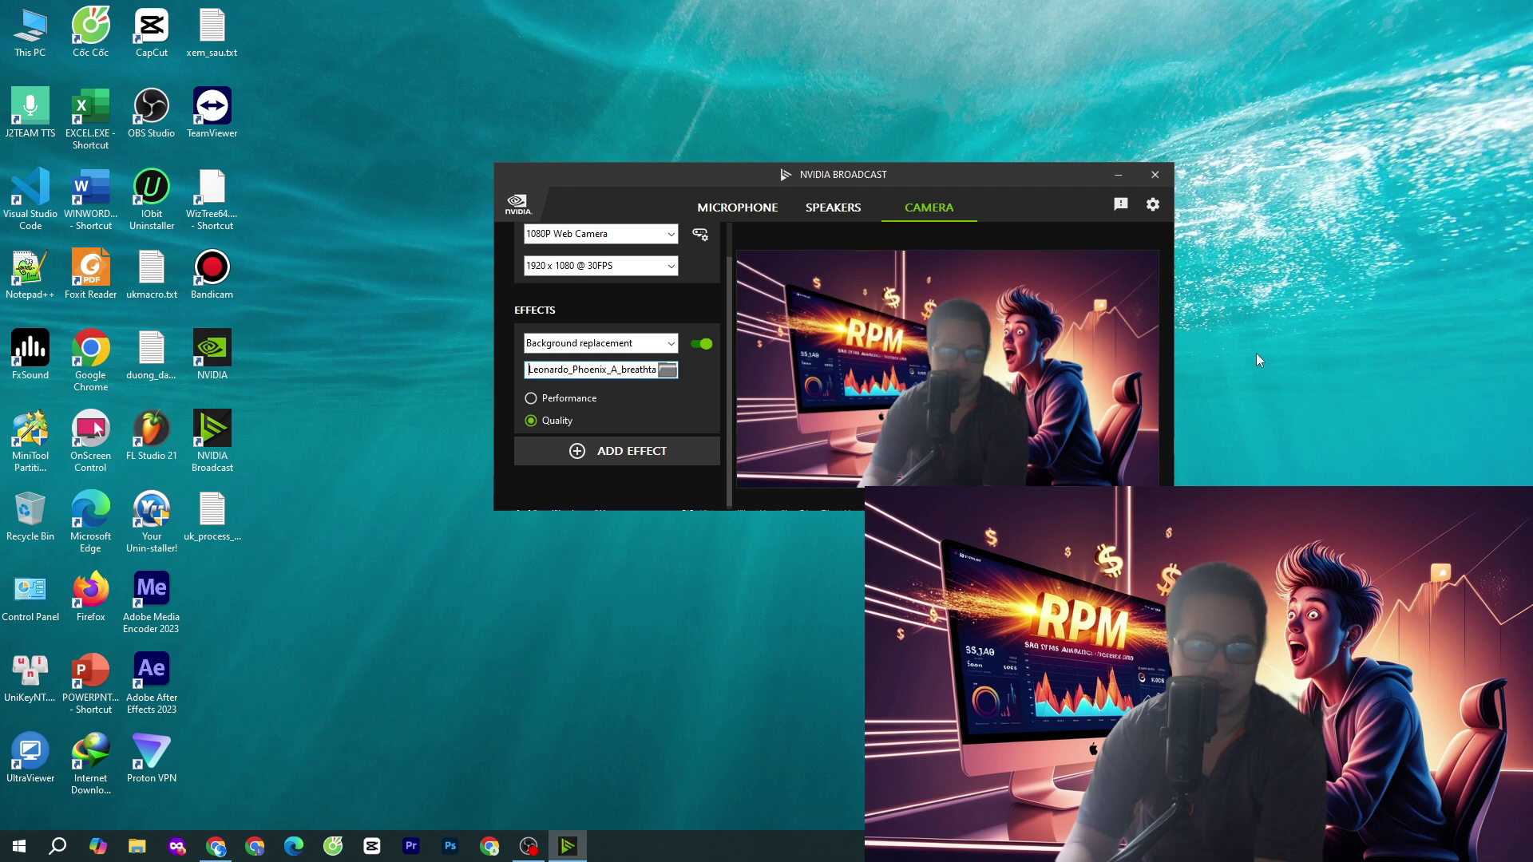
left_click(702, 344)
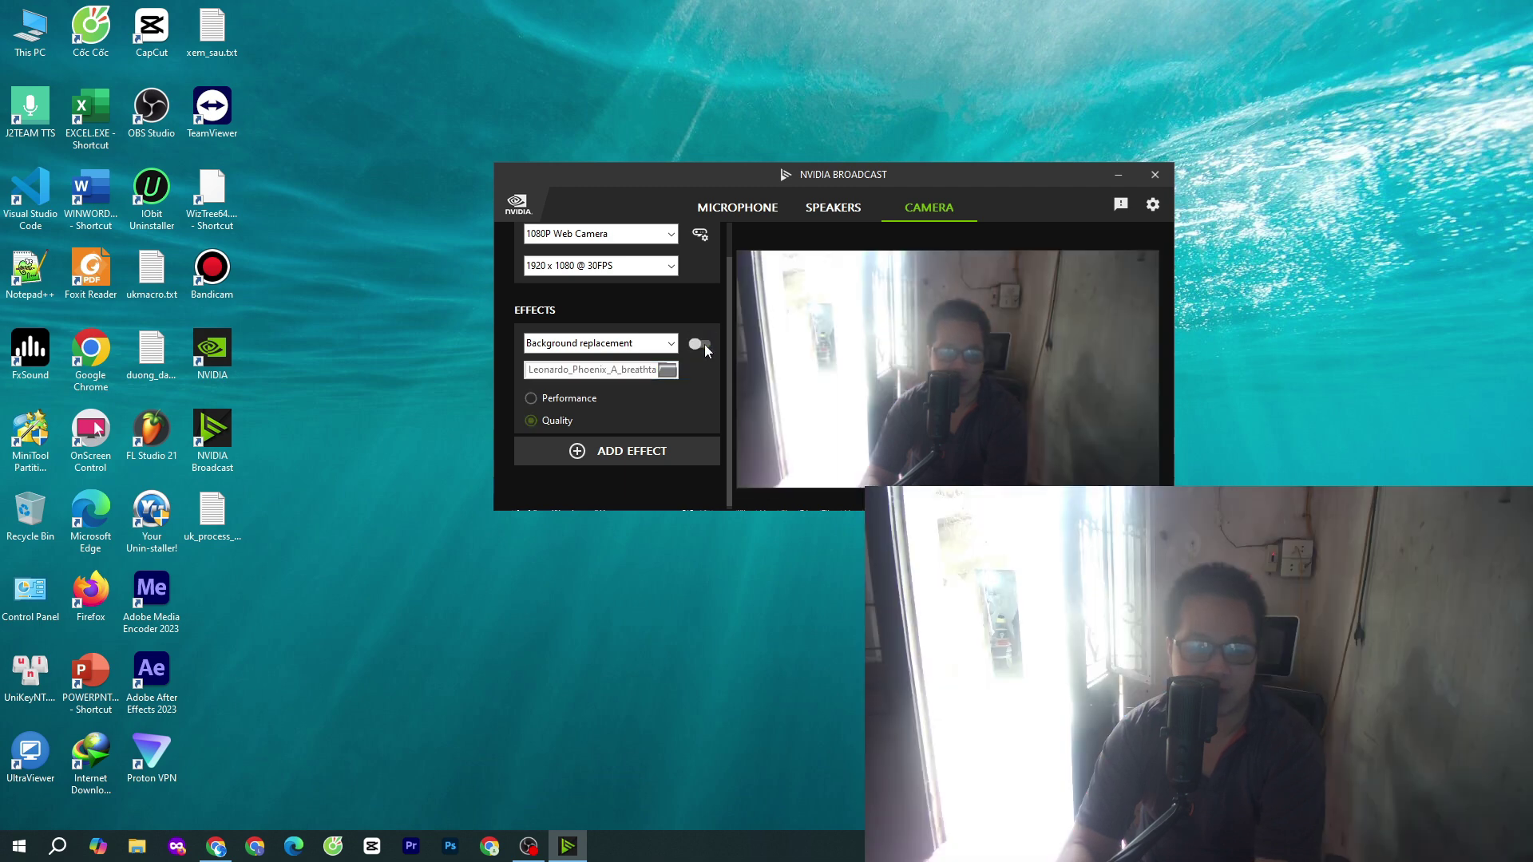
left_click(703, 344)
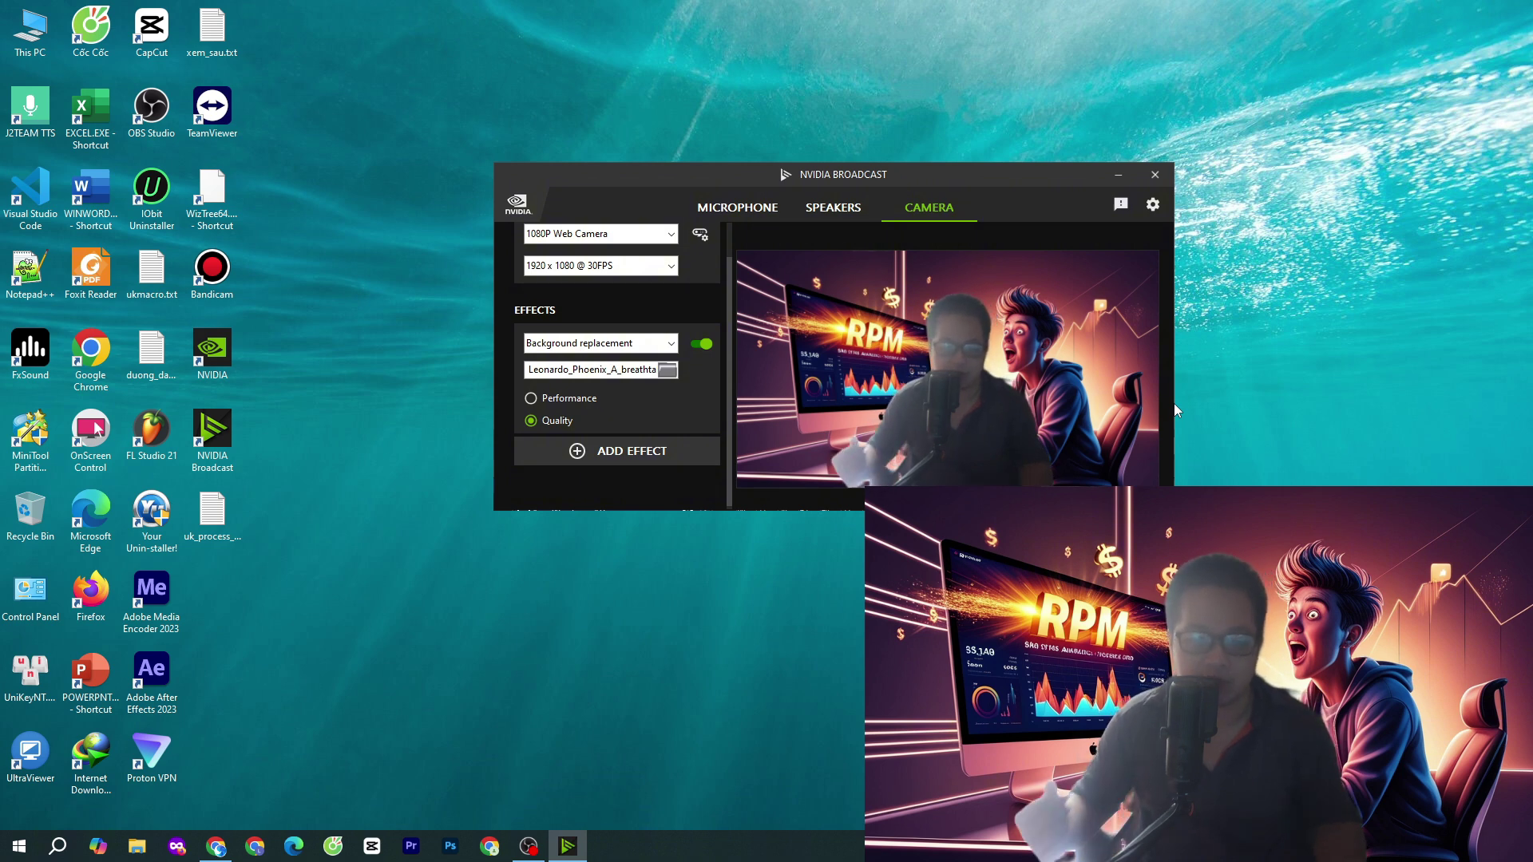
- Change the camera effect from Background replacement to Background removal
left_click(580, 344)
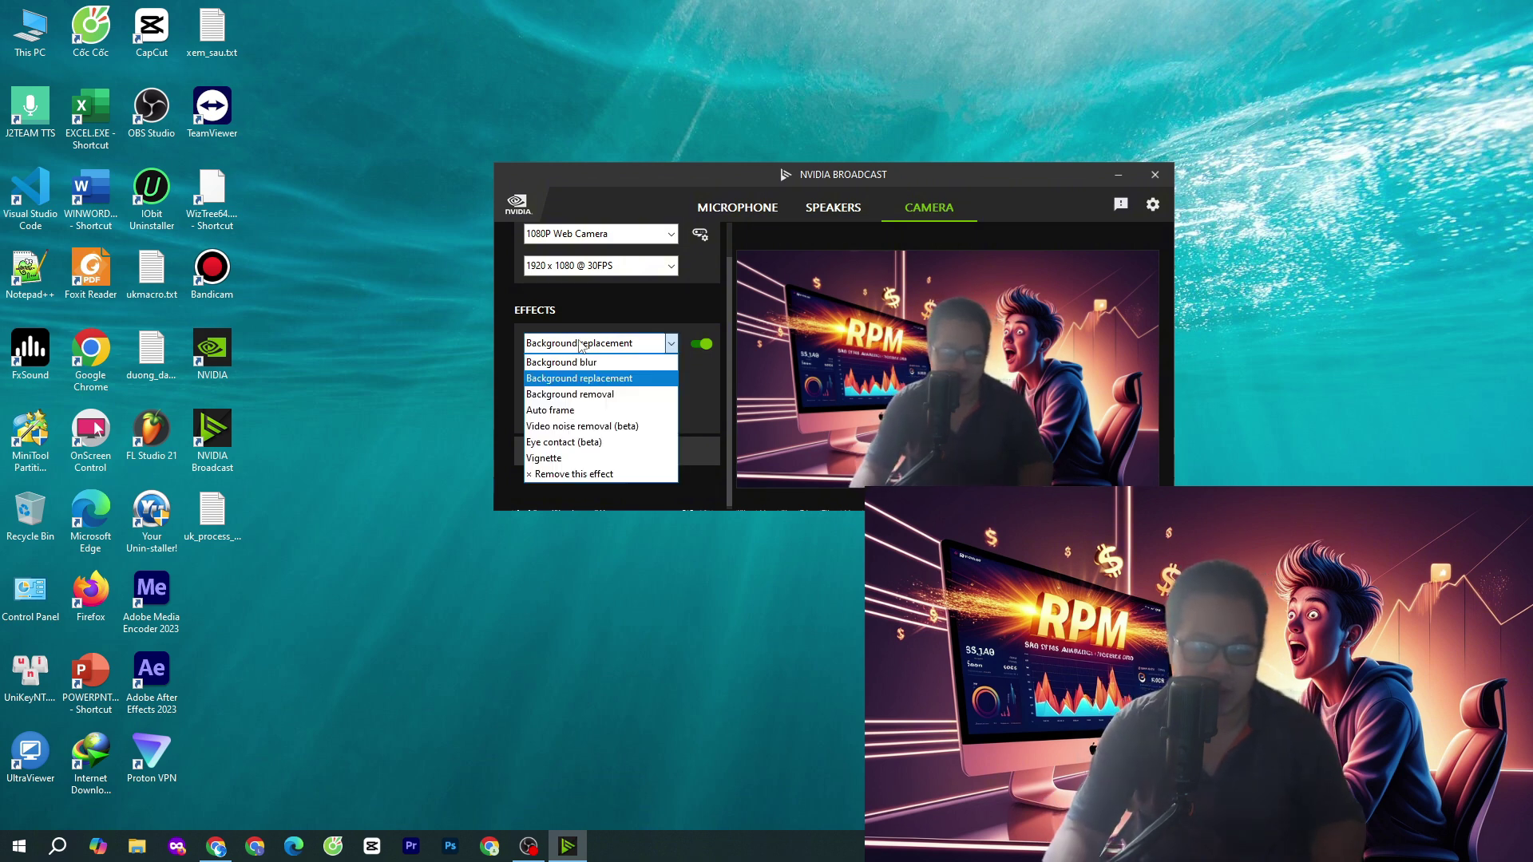
left_click(588, 396)
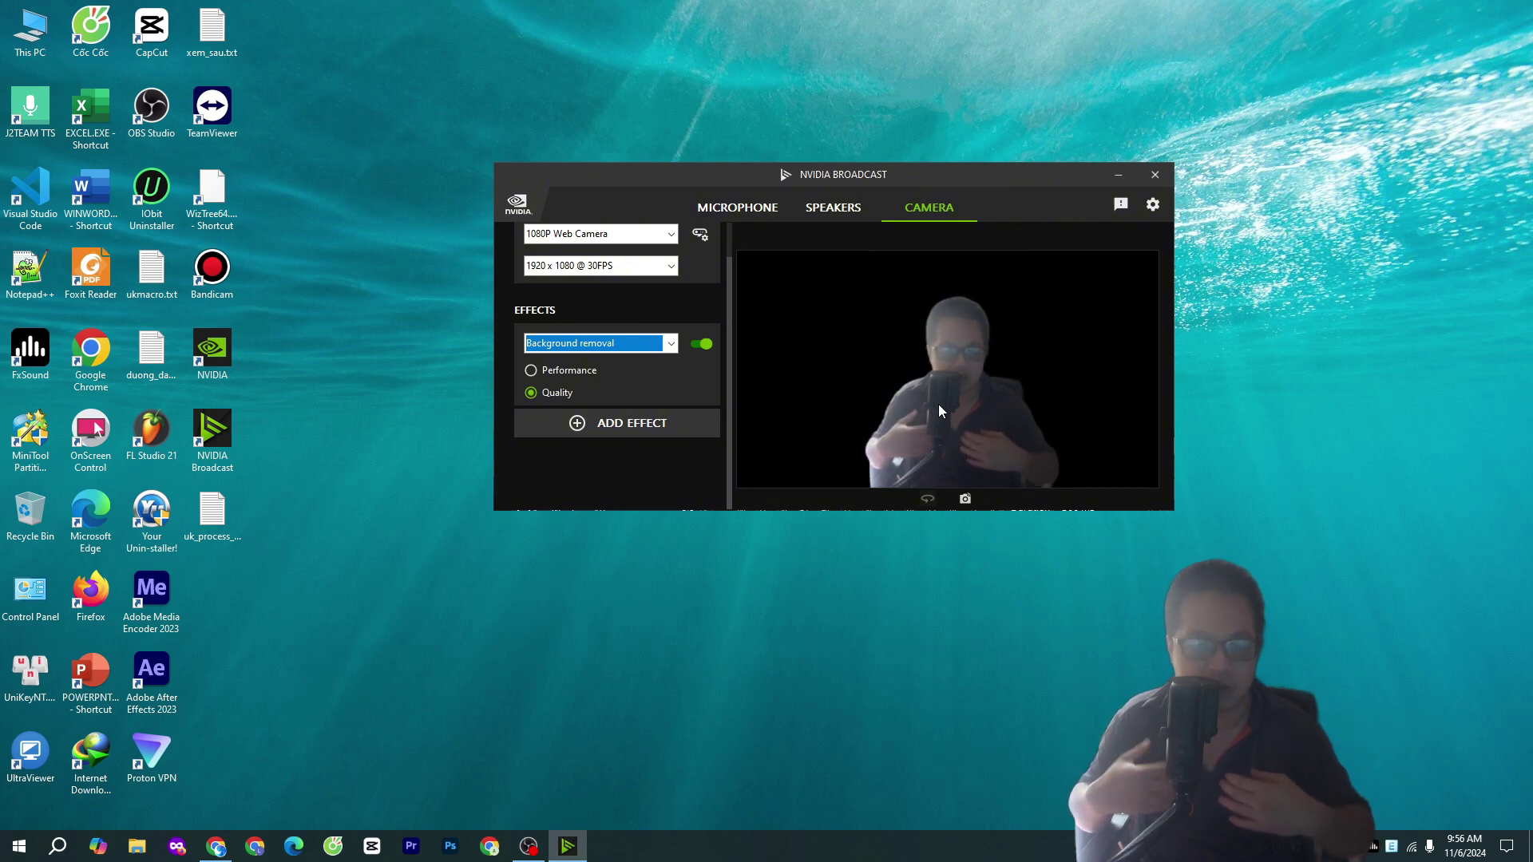
- Change the camera effect to Auto frame, test its zoom from minimum to maximum, and set it slightly below the middle
left_click(599, 342)
left_click(595, 404)
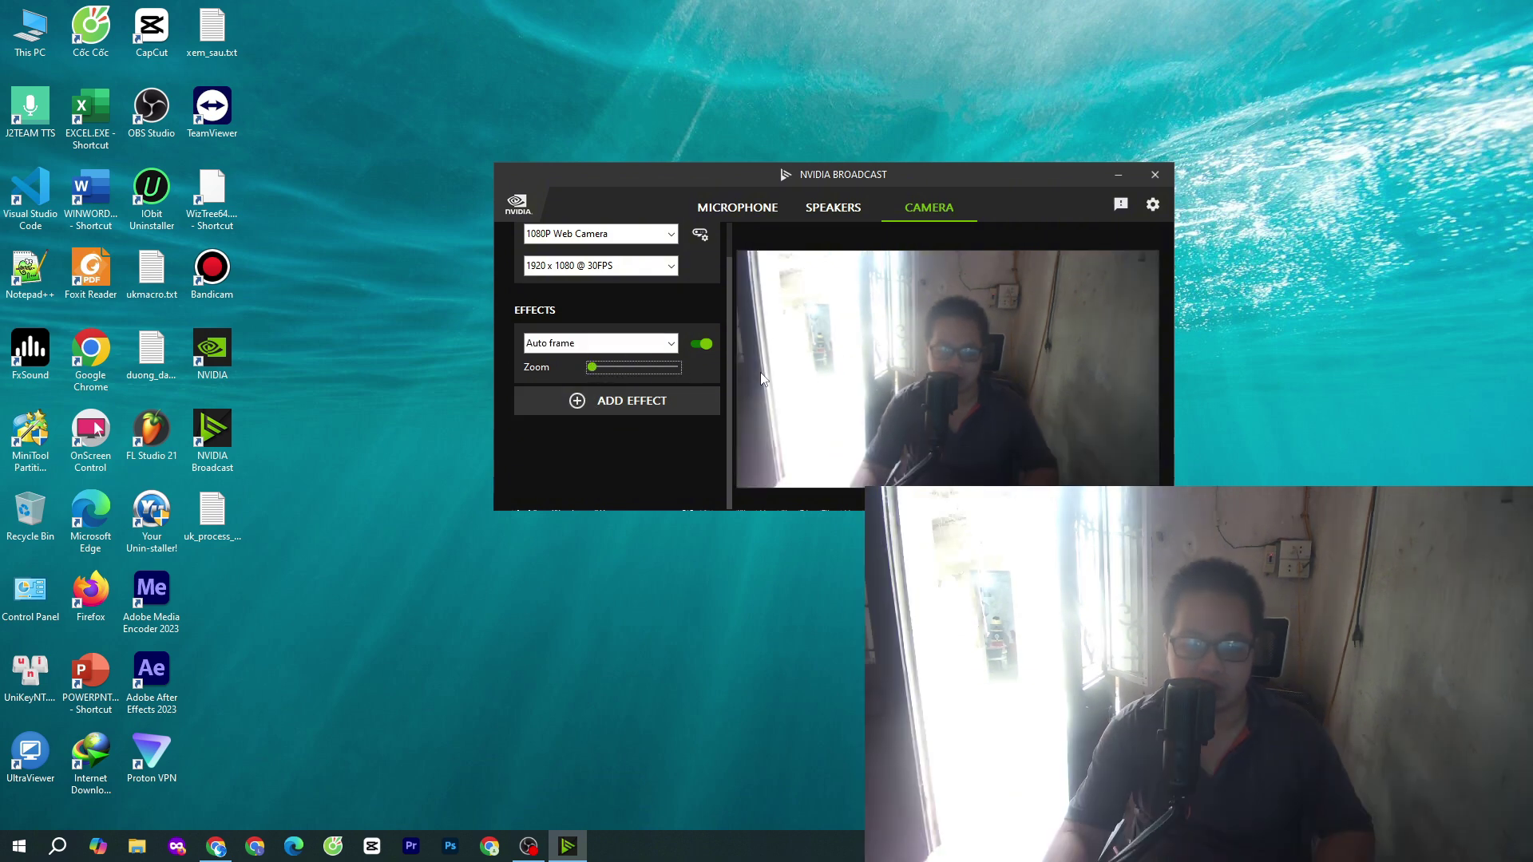
mouse_move(596, 368)
left_mouse_down()
mouse_move(575, 368)
mouse_move(620, 371)
left_mouse_up()
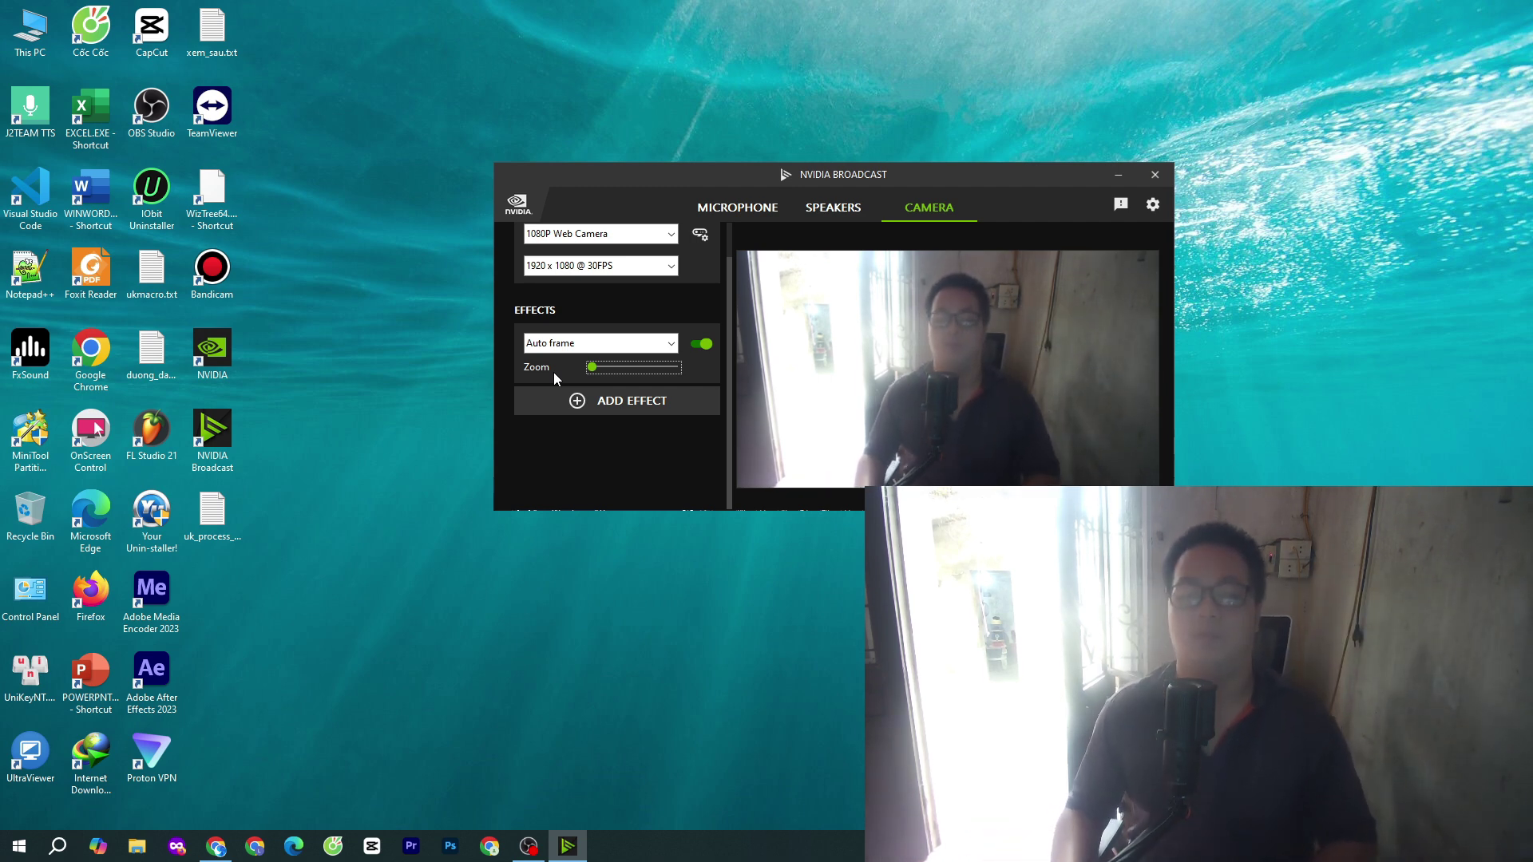
left_click(640, 367)
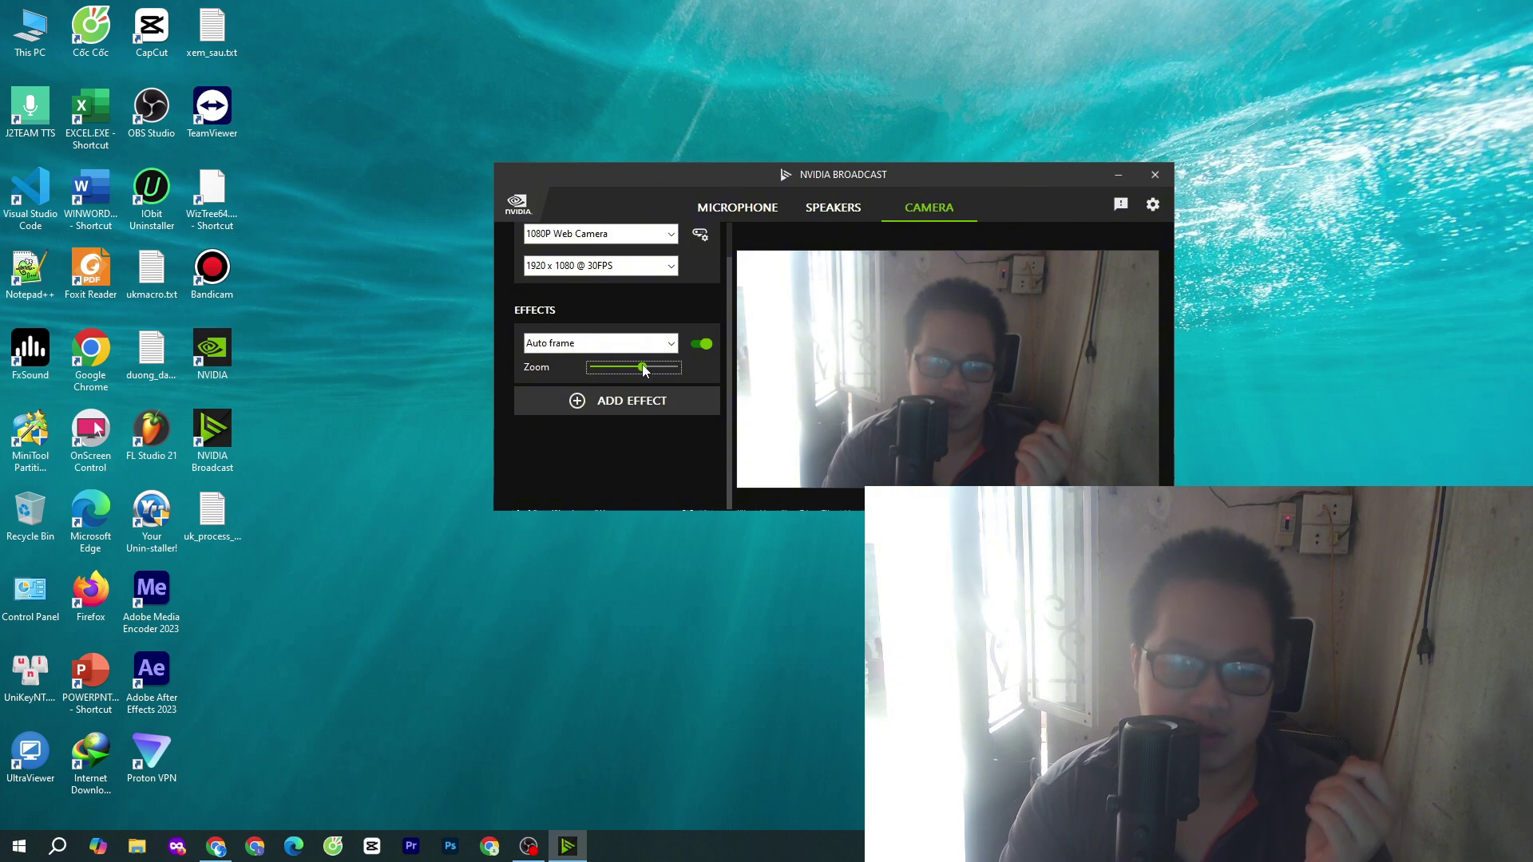
left_click(655, 368)
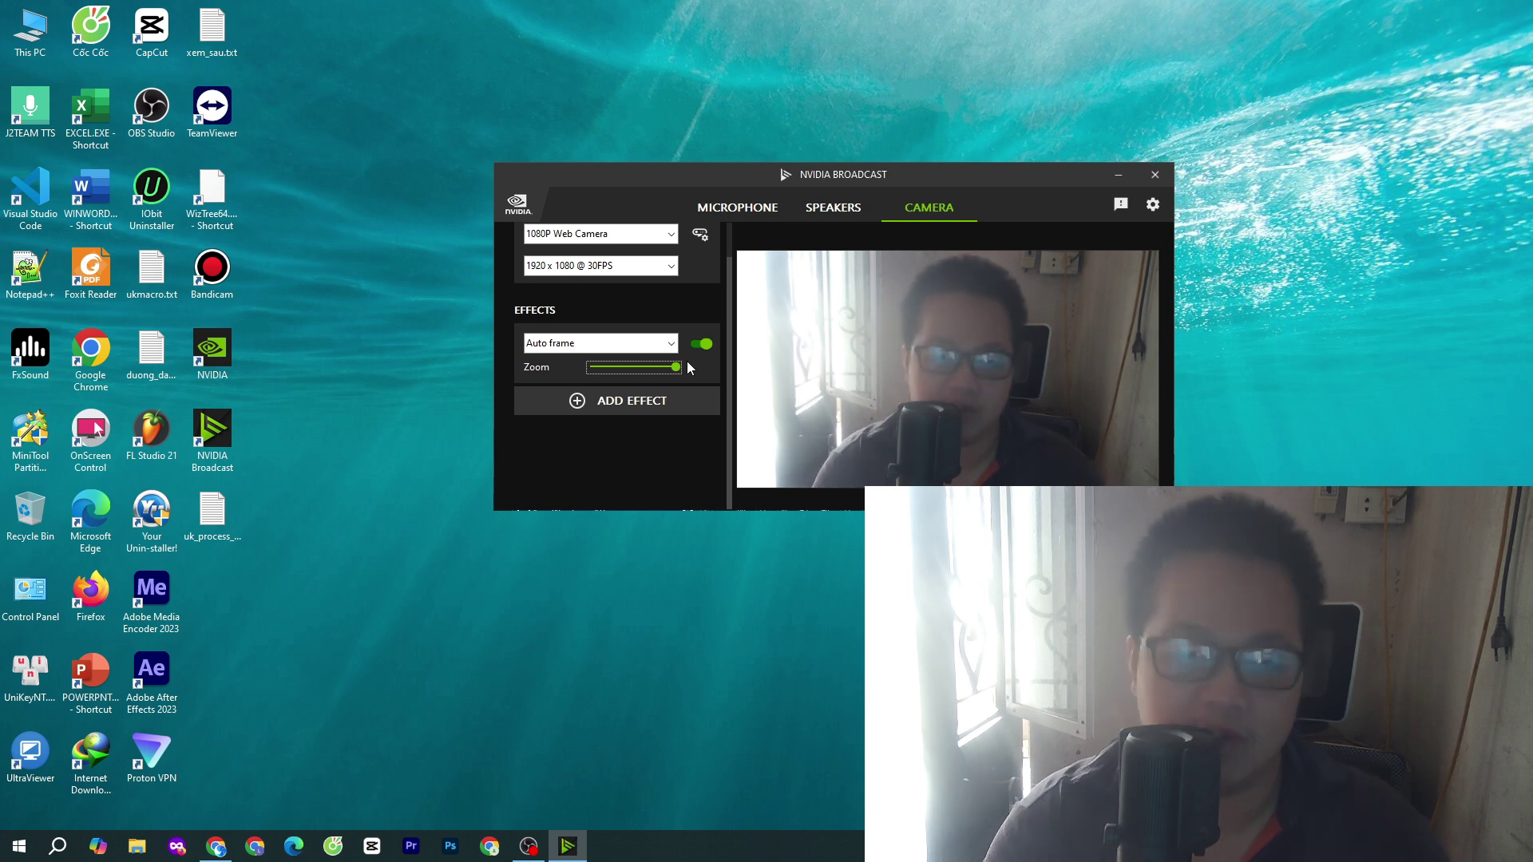
left_click(620, 369)
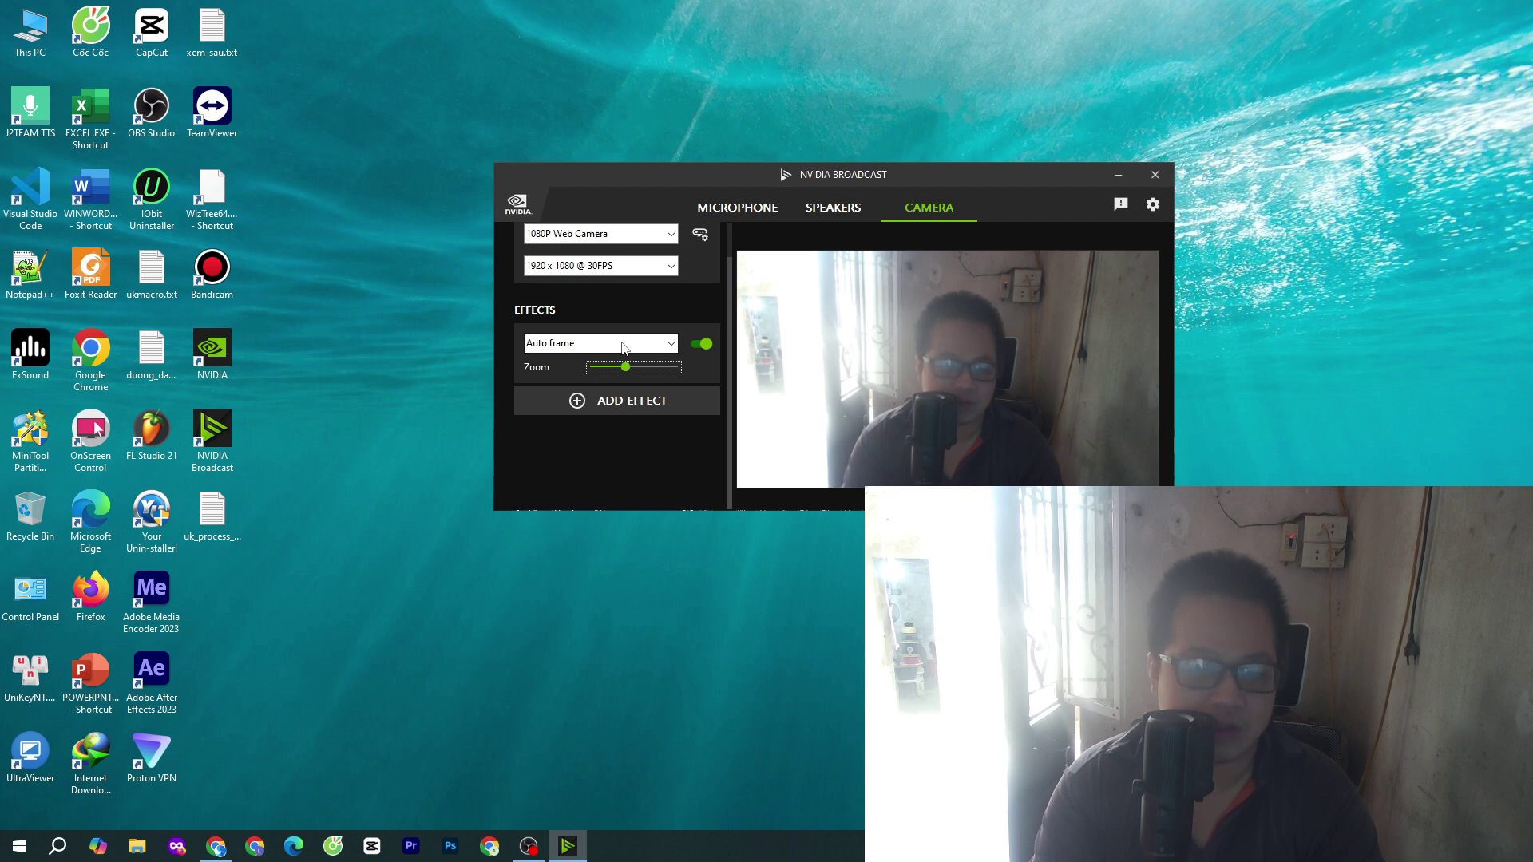
- Change the camera effect from Auto frame to Video noise removal (beta)
left_click(624, 348)
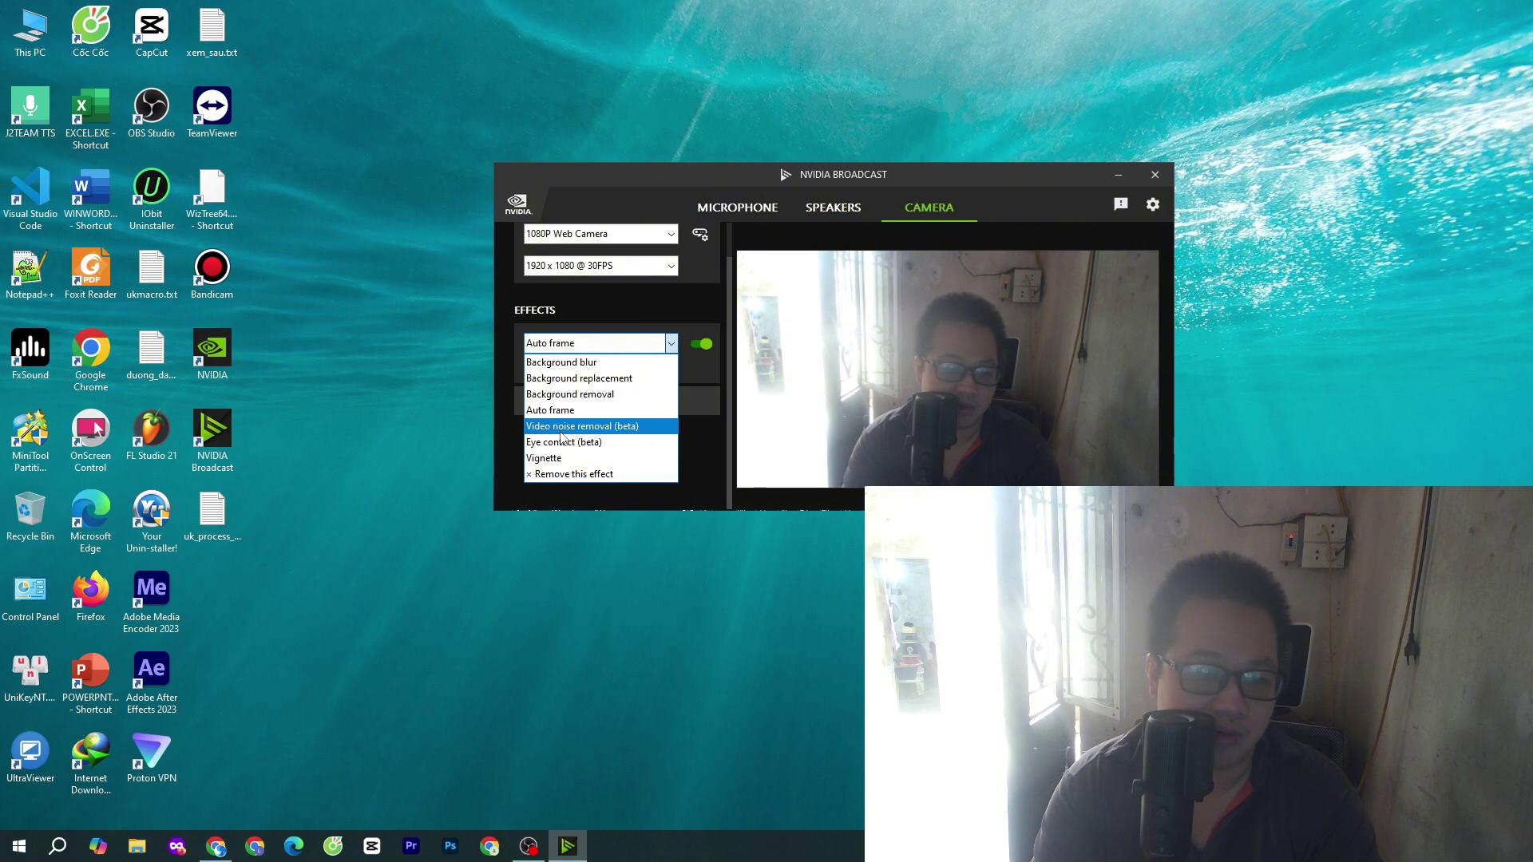
left_click(616, 428)
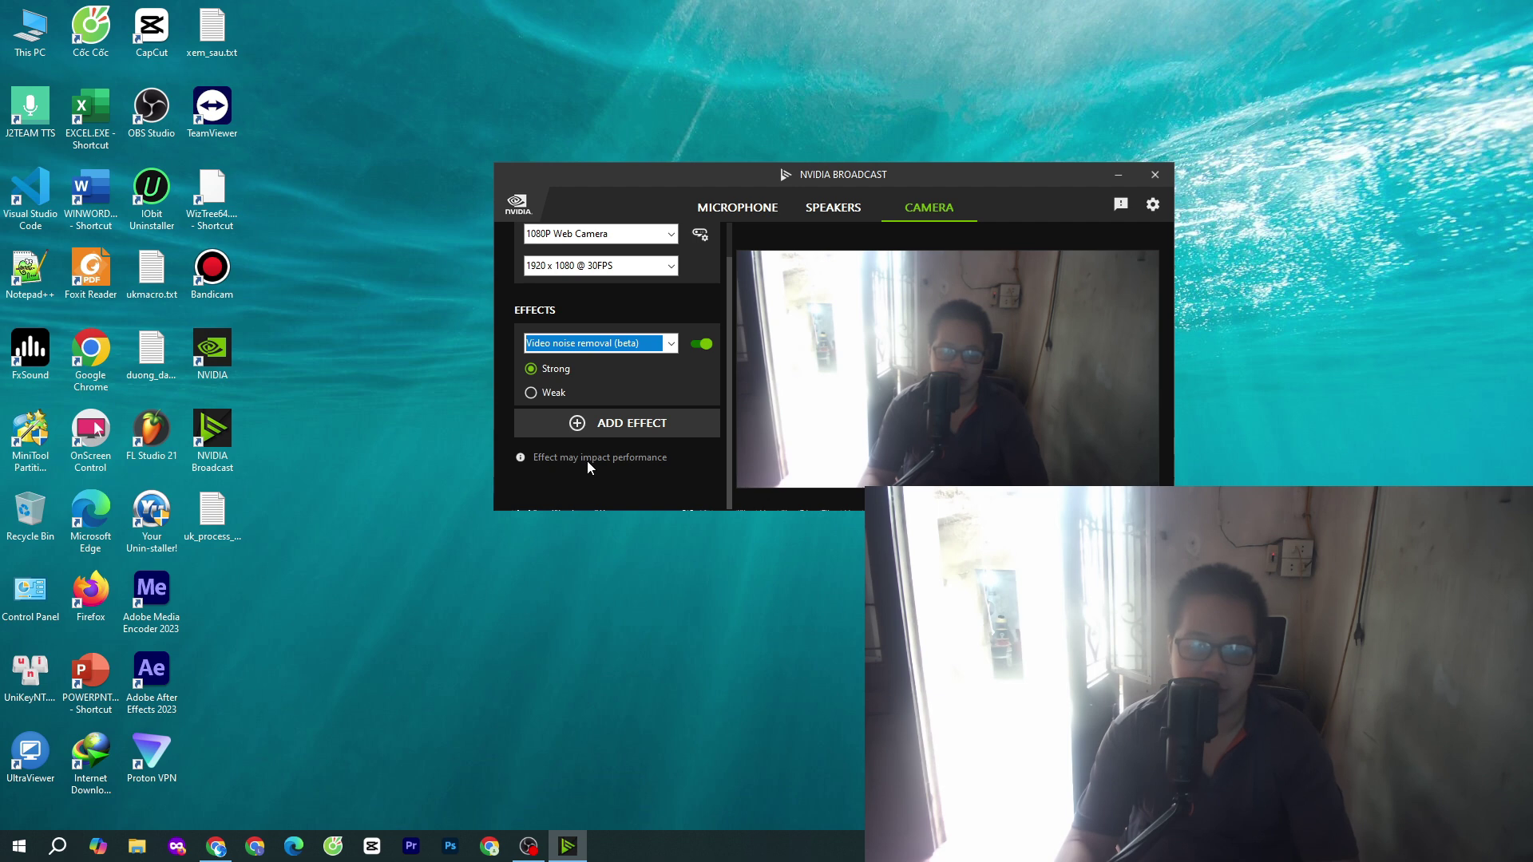
- Compare the Weak and Strong levels of Video noise removal (beta), and leave the effect set to Weak
left_click(531, 394)
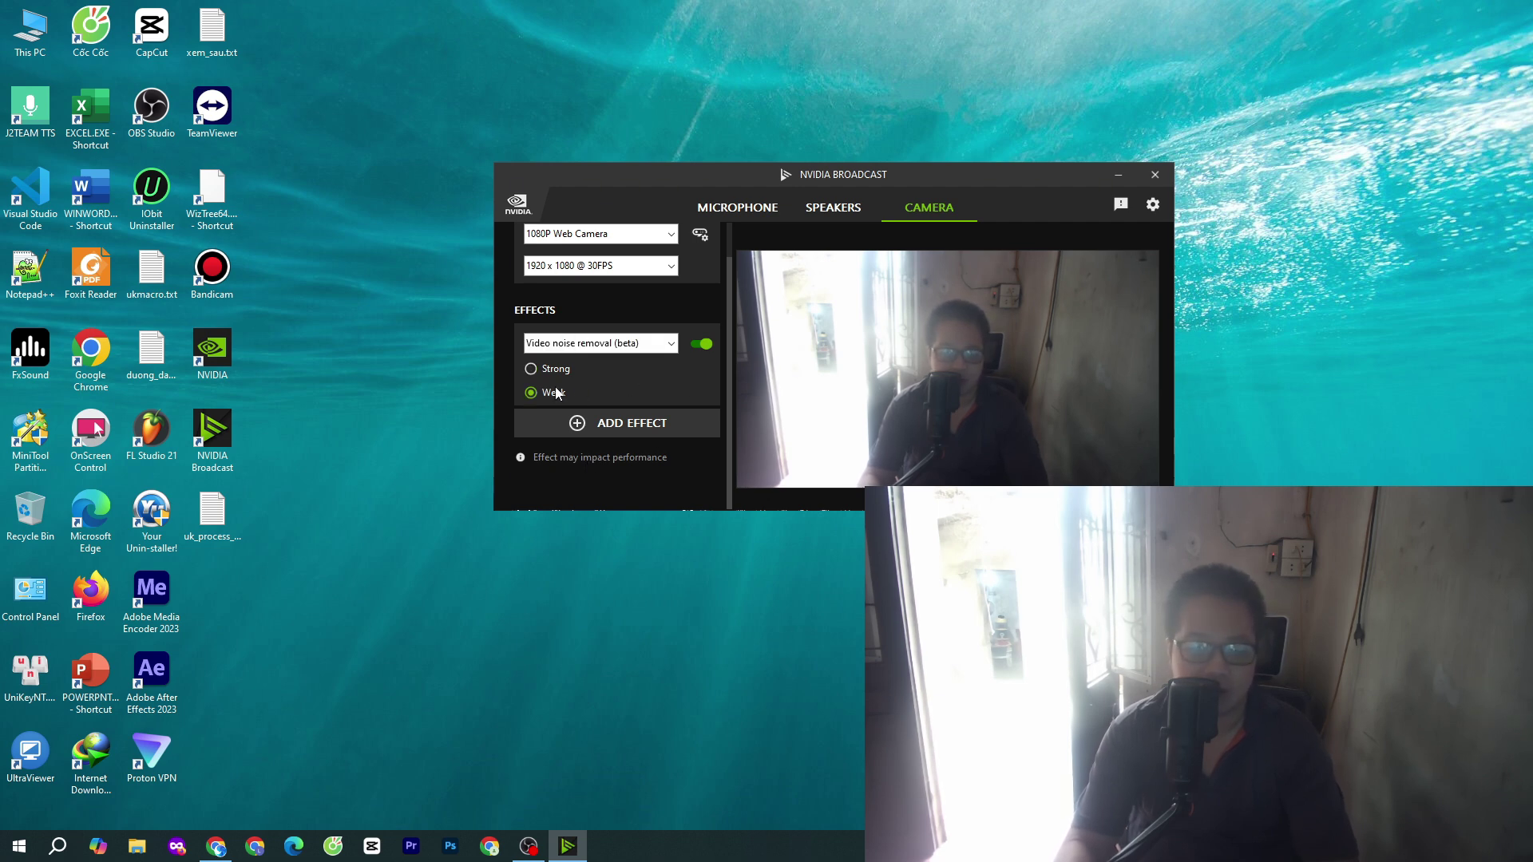
left_click(530, 369)
left_click(531, 393)
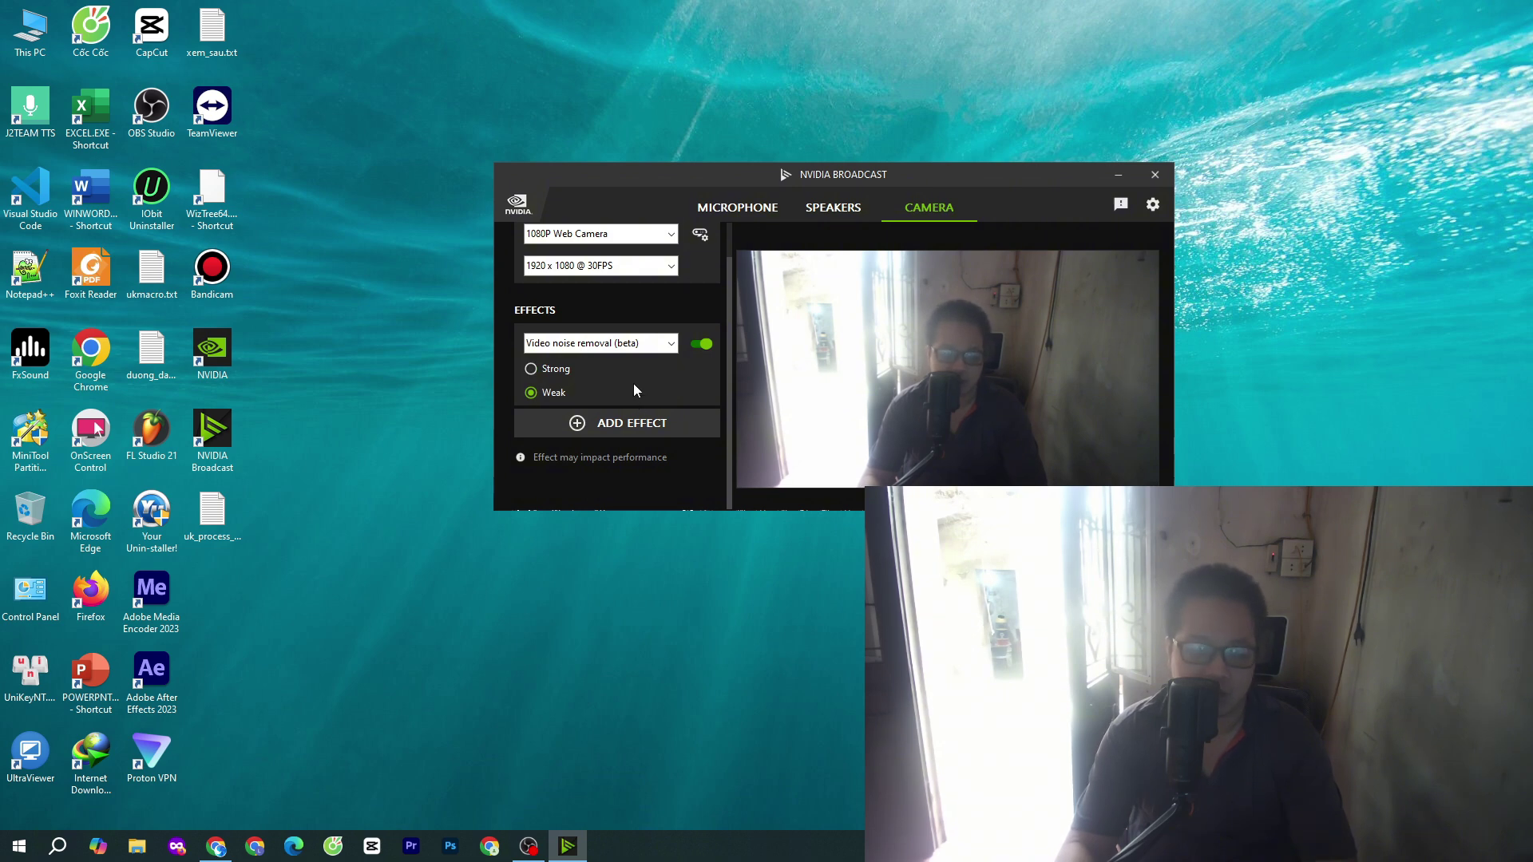
left_click(629, 344)
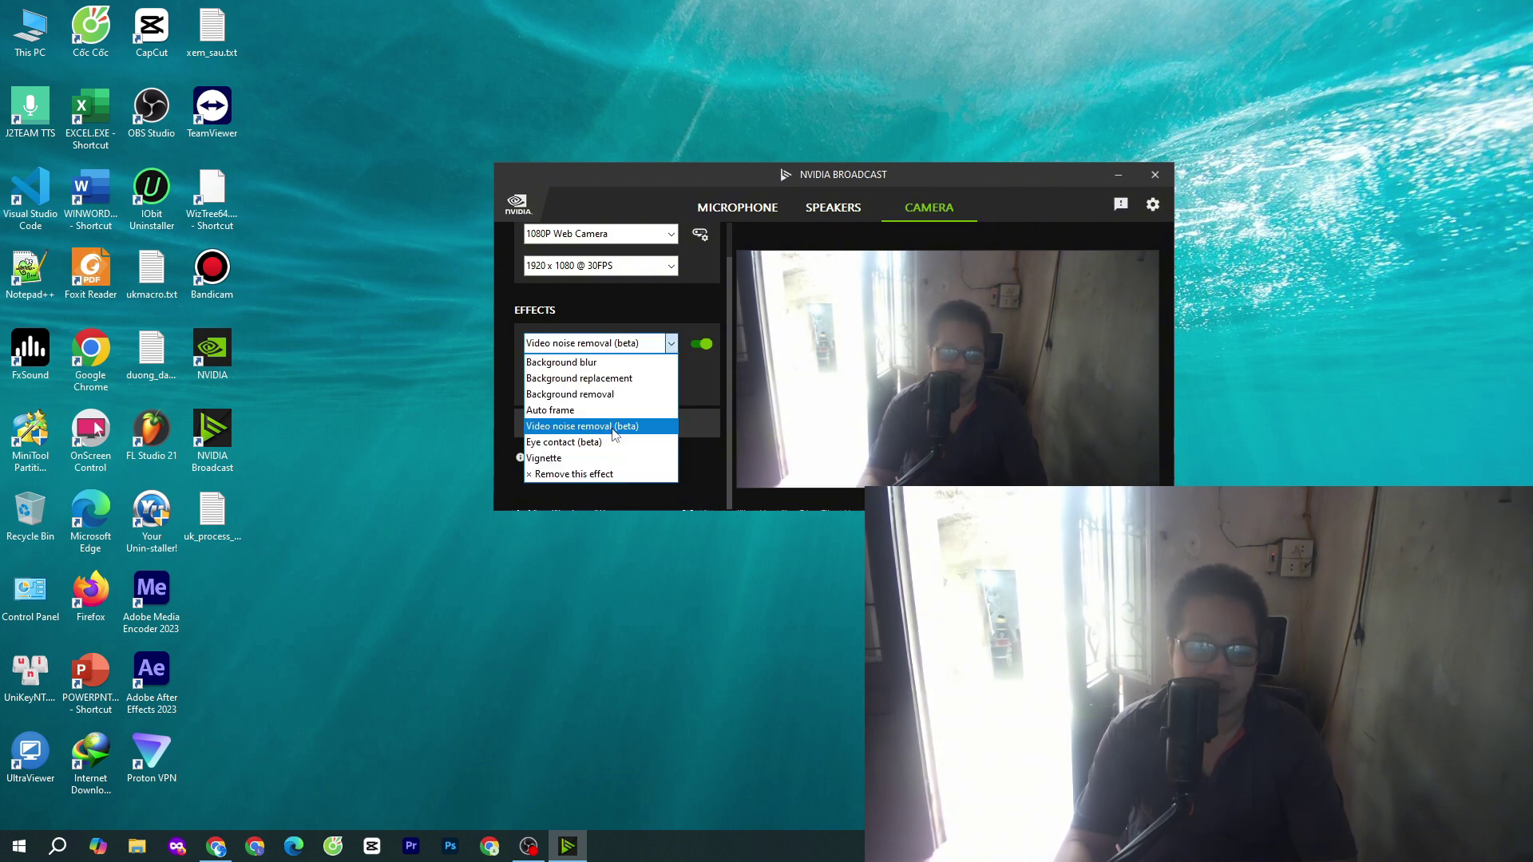
left_click(614, 427)
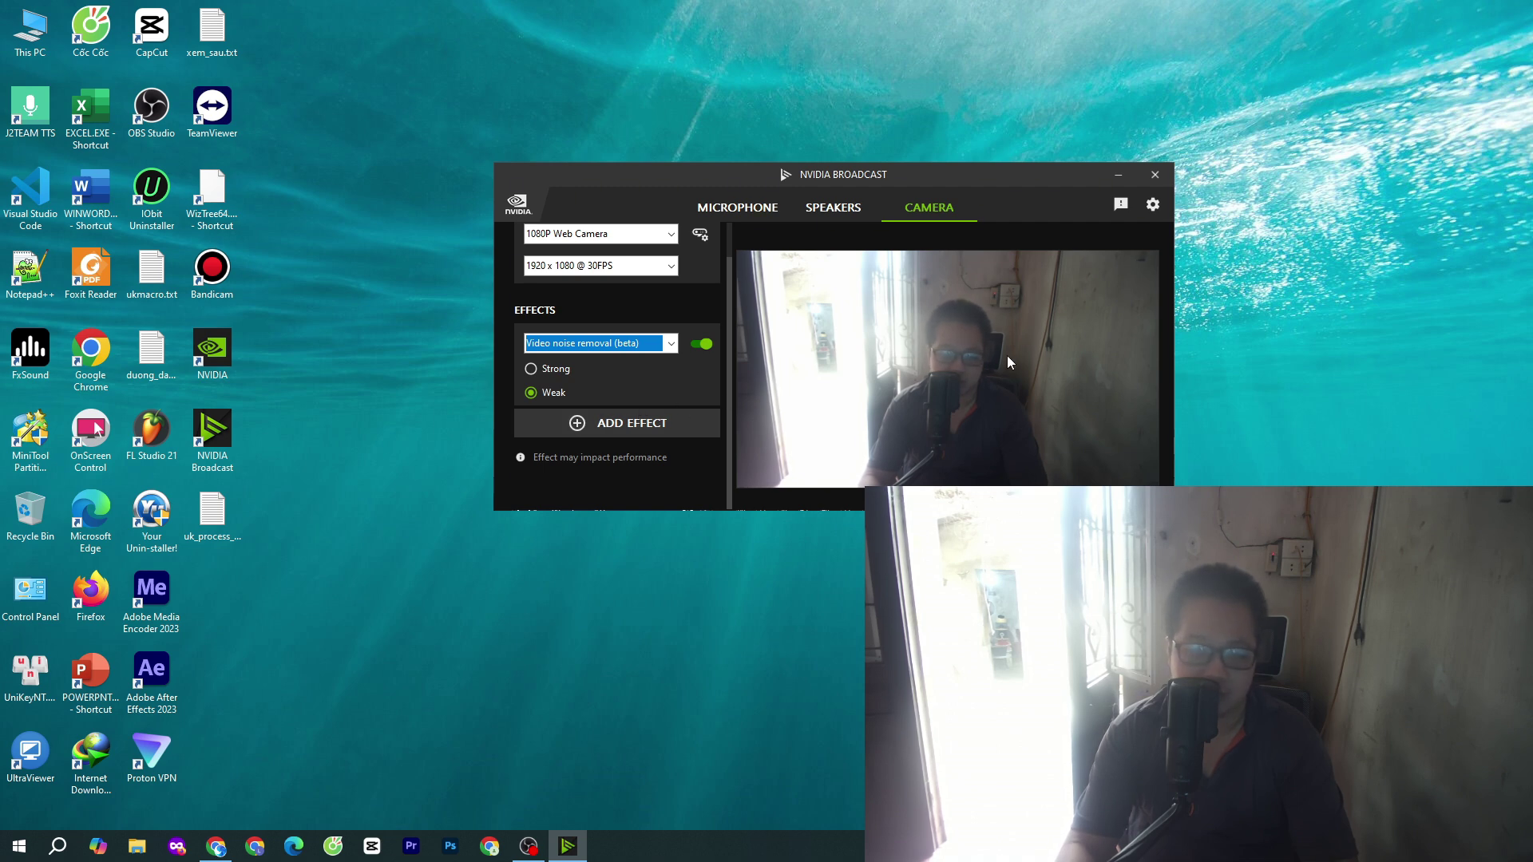
- Change the camera effect to Eye contact (beta), and switch it to Vignette
left_click(644, 343)
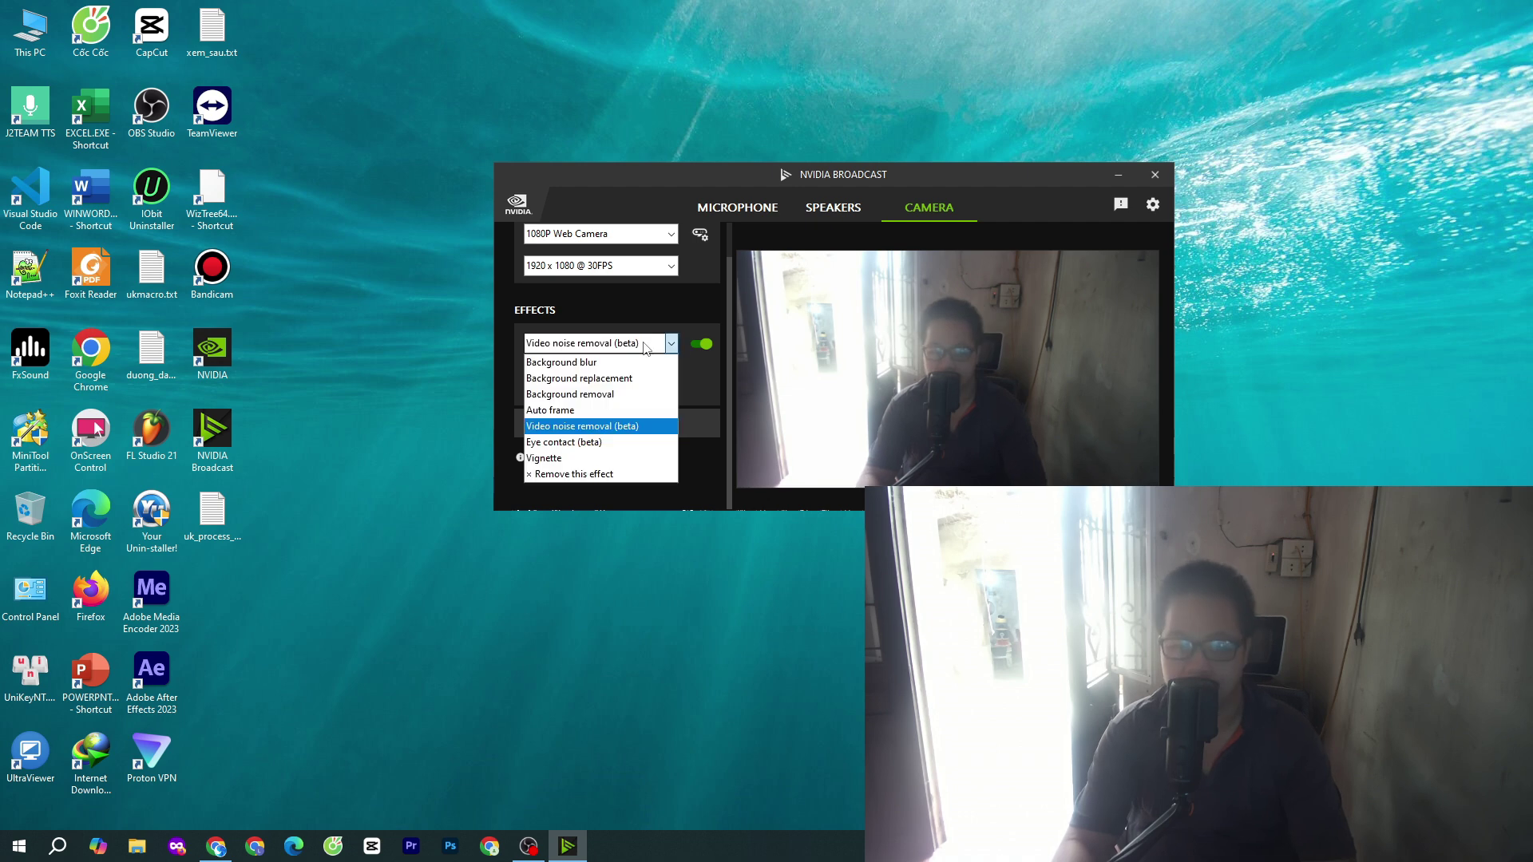
left_click(623, 442)
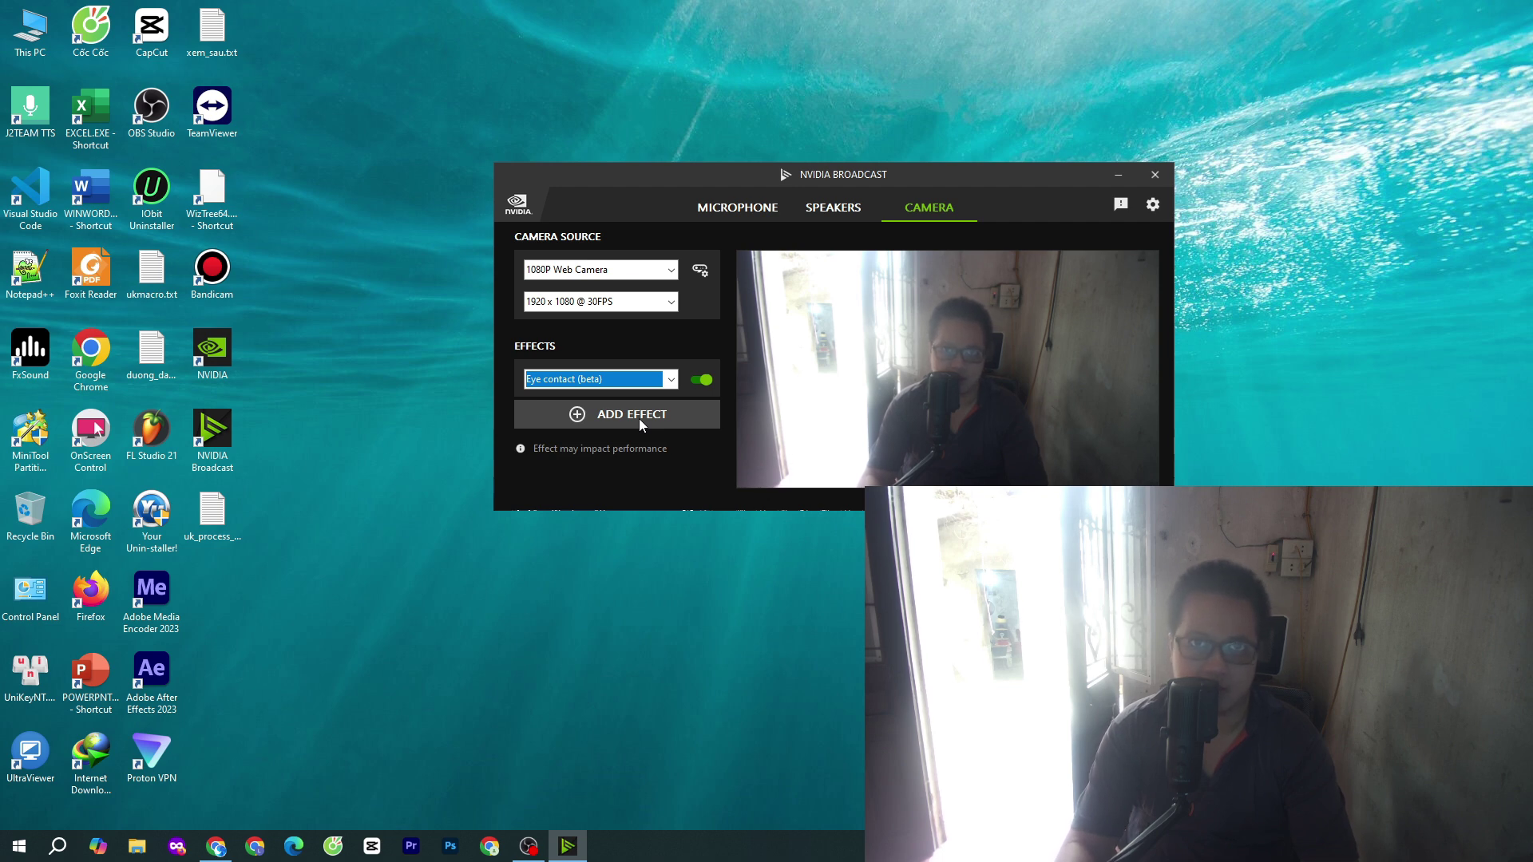
key("alt+Down")
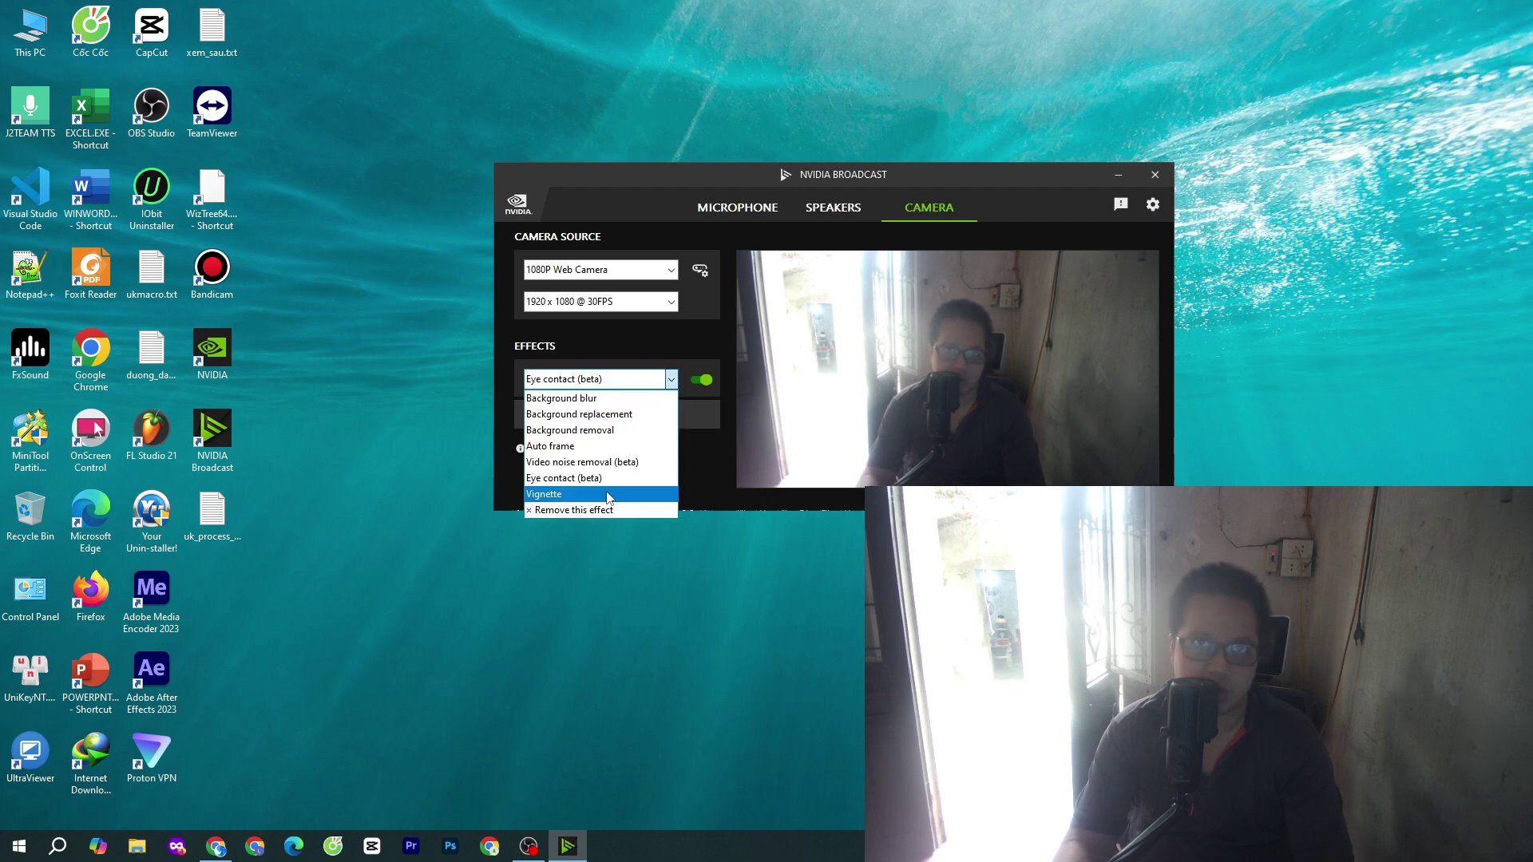
left_click(552, 493)
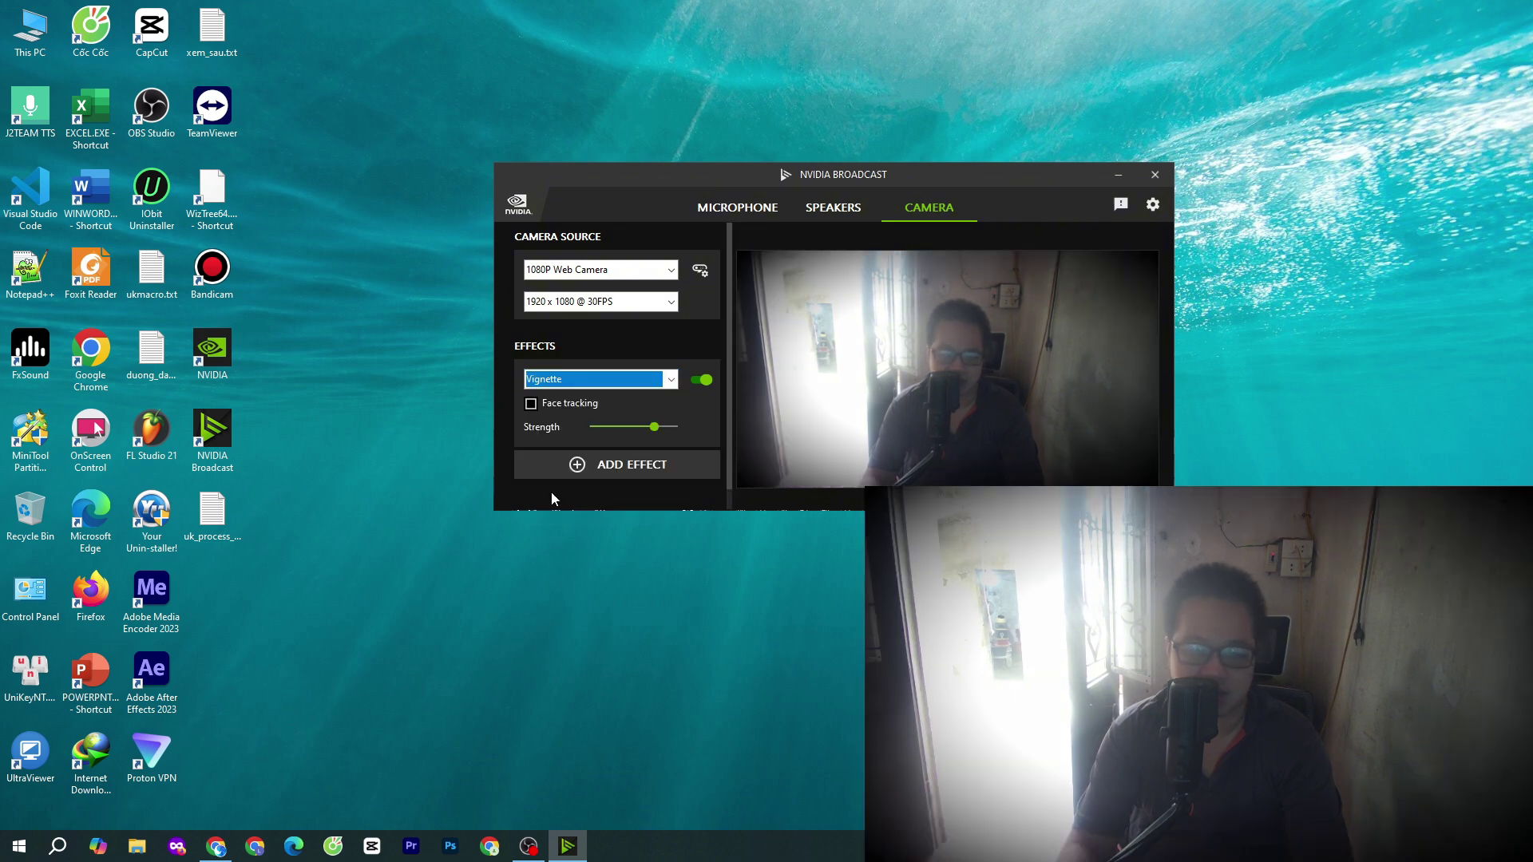
- Raise the vignette strength to maximum, compare face tracking on and off, test a lower strength, and leave tracking on at maximum strength
left_click_drag(653, 428, 679, 428)
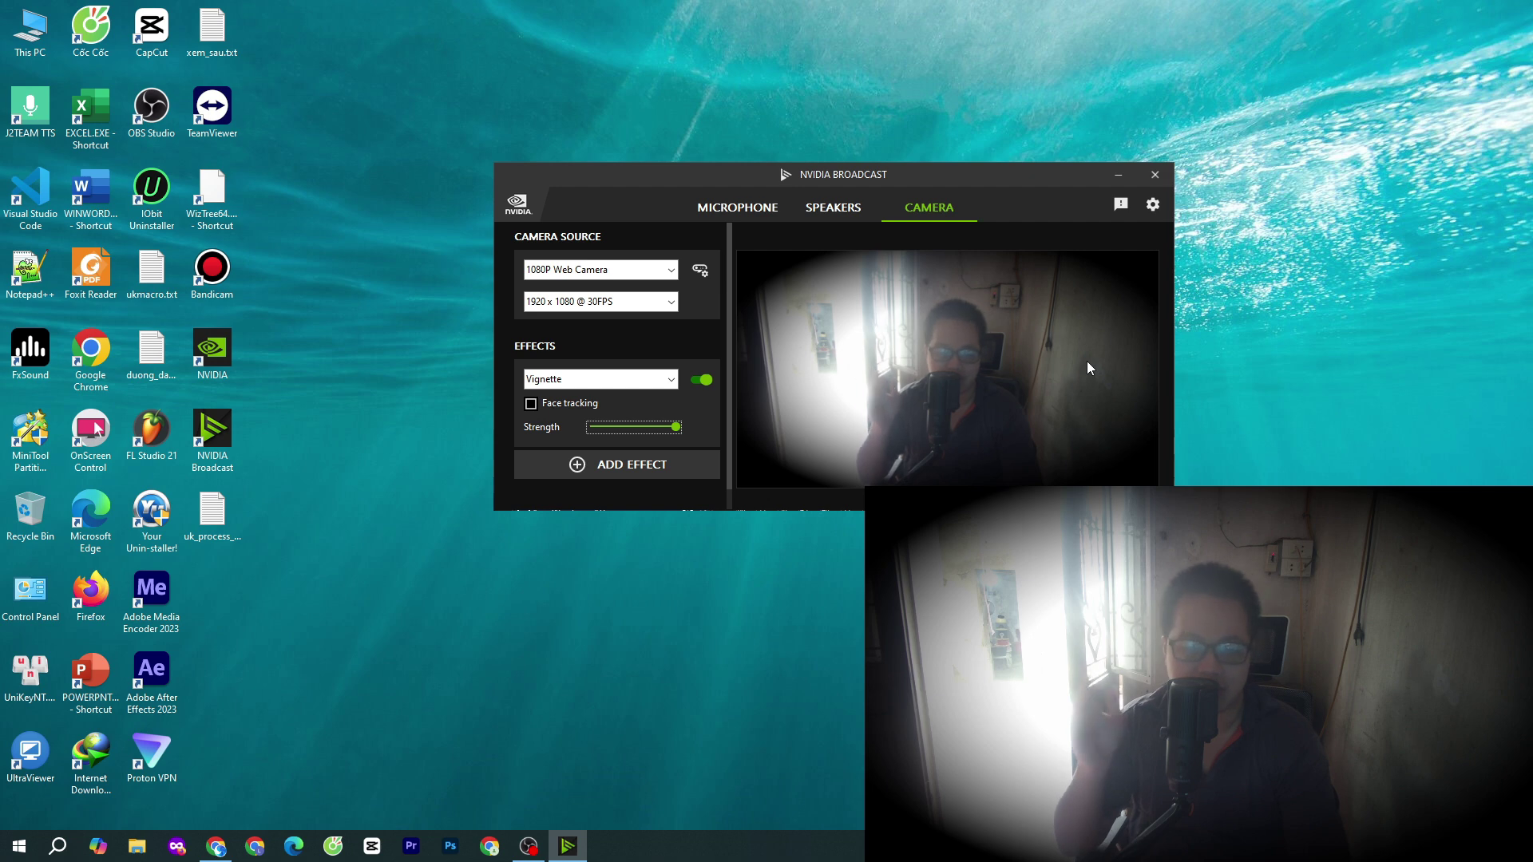
left_click(530, 404)
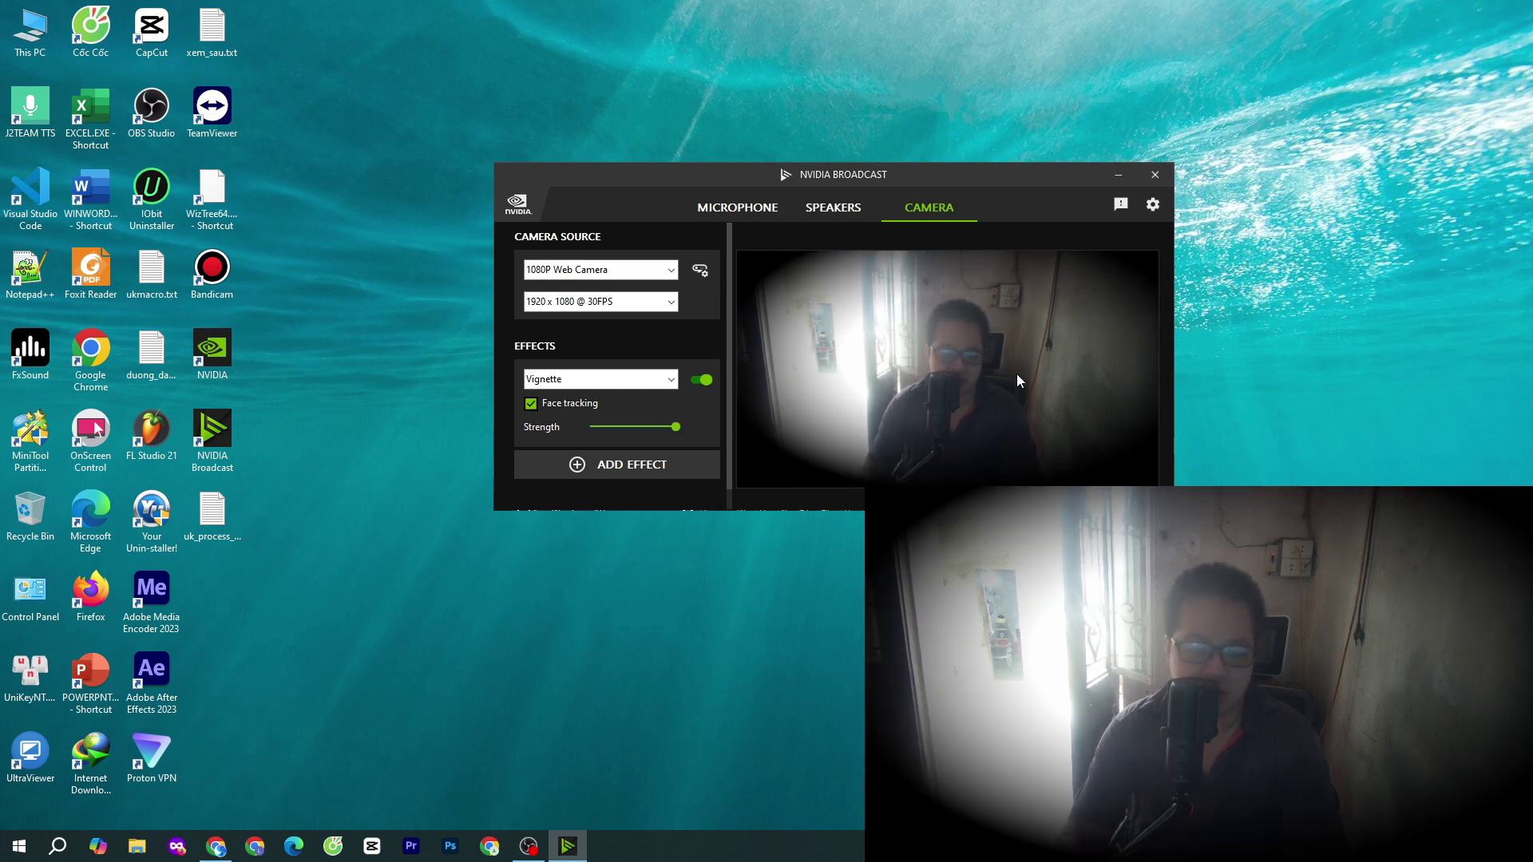
left_click(531, 404)
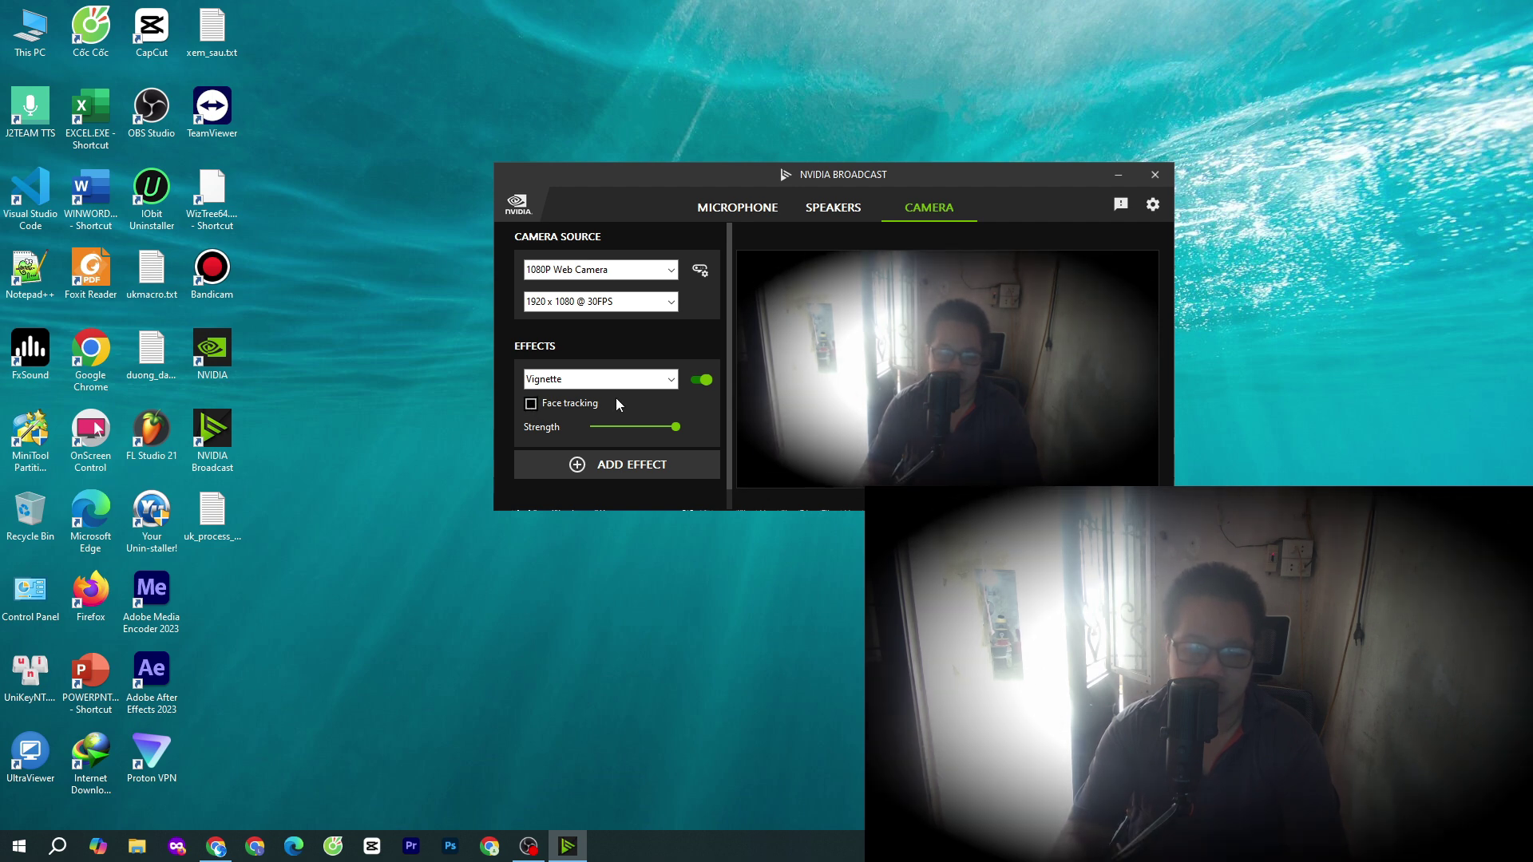
left_click(531, 404)
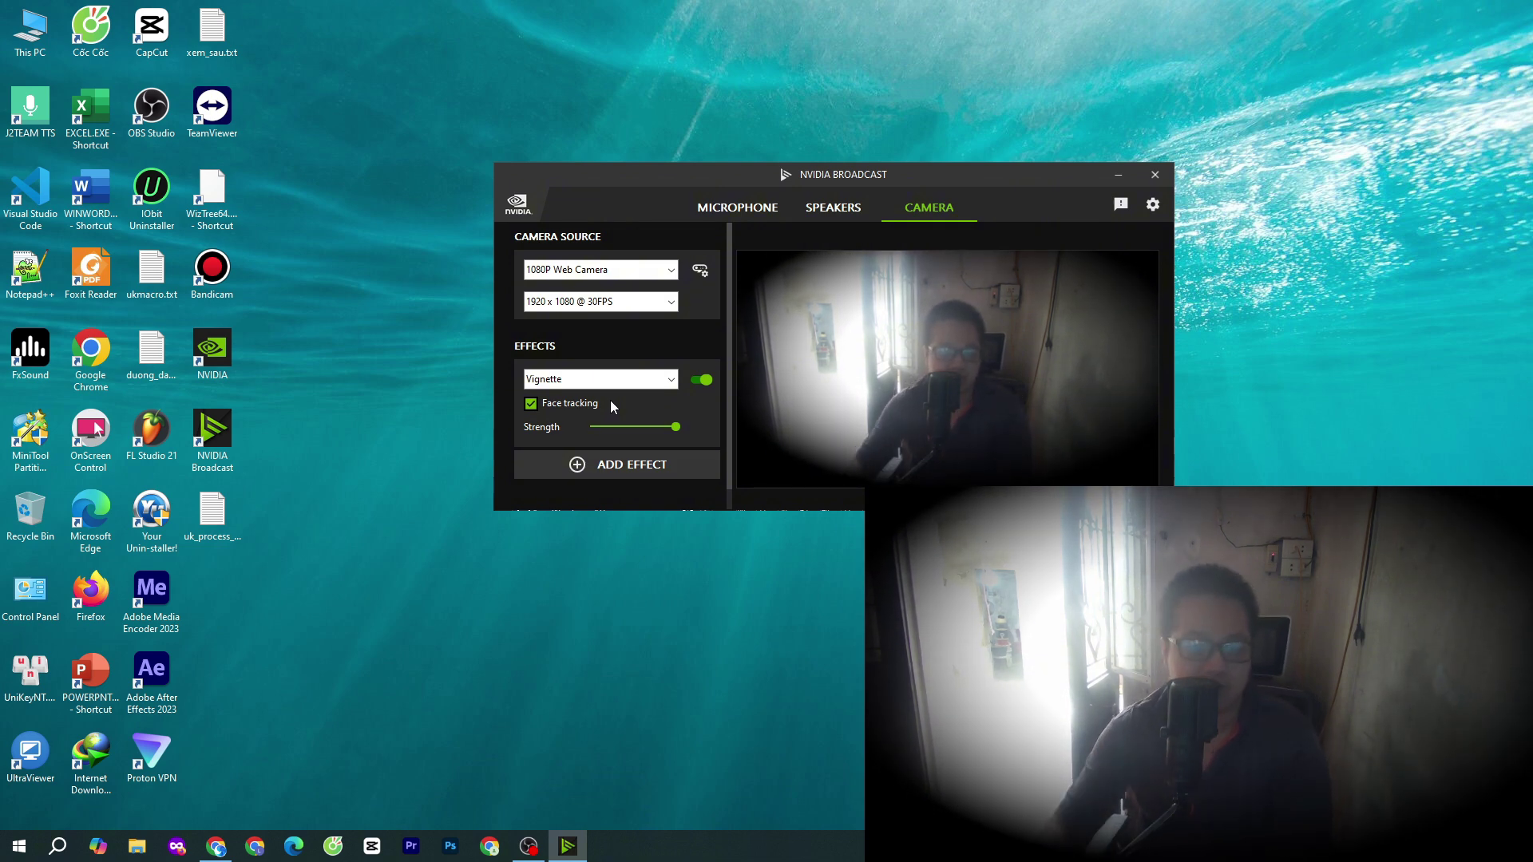
left_click(600, 428)
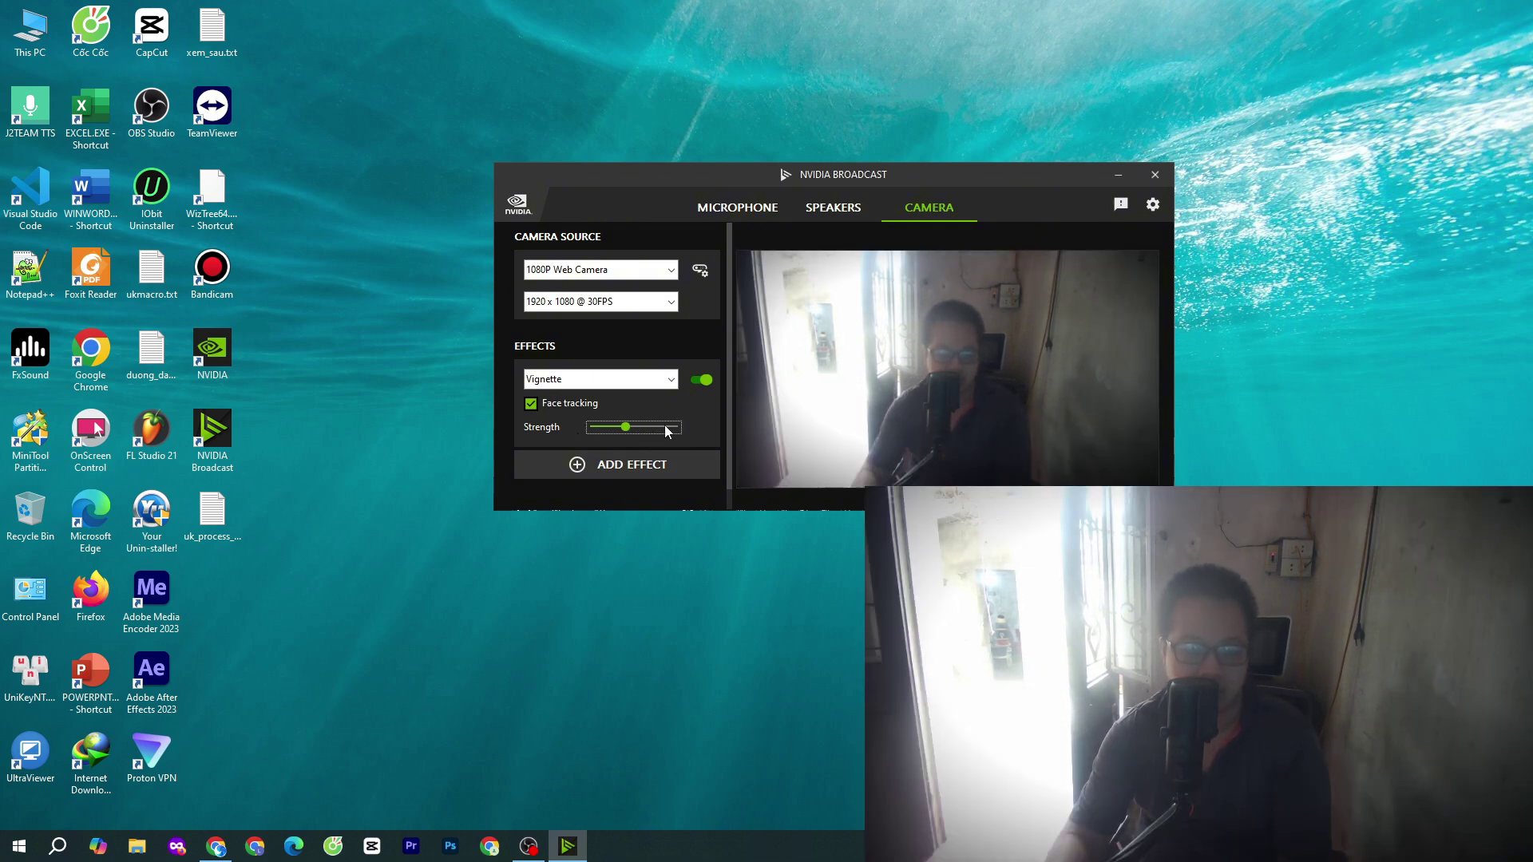
left_click_drag(667, 430, 649, 431)
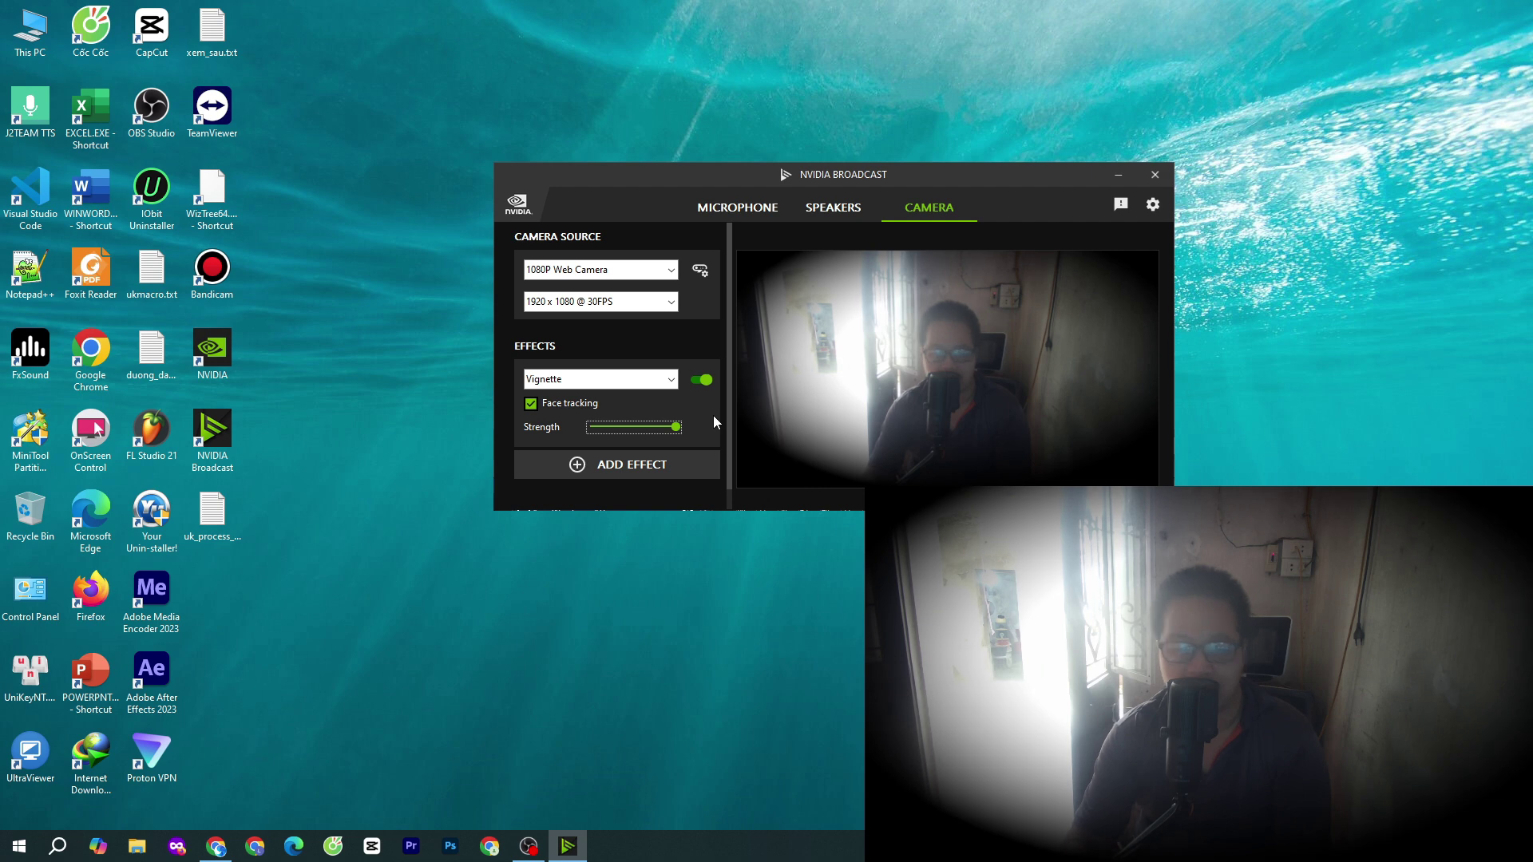
- Remove the Vignette effect from the camera, and add a Background blur effect that is turned on
left_click(625, 386)
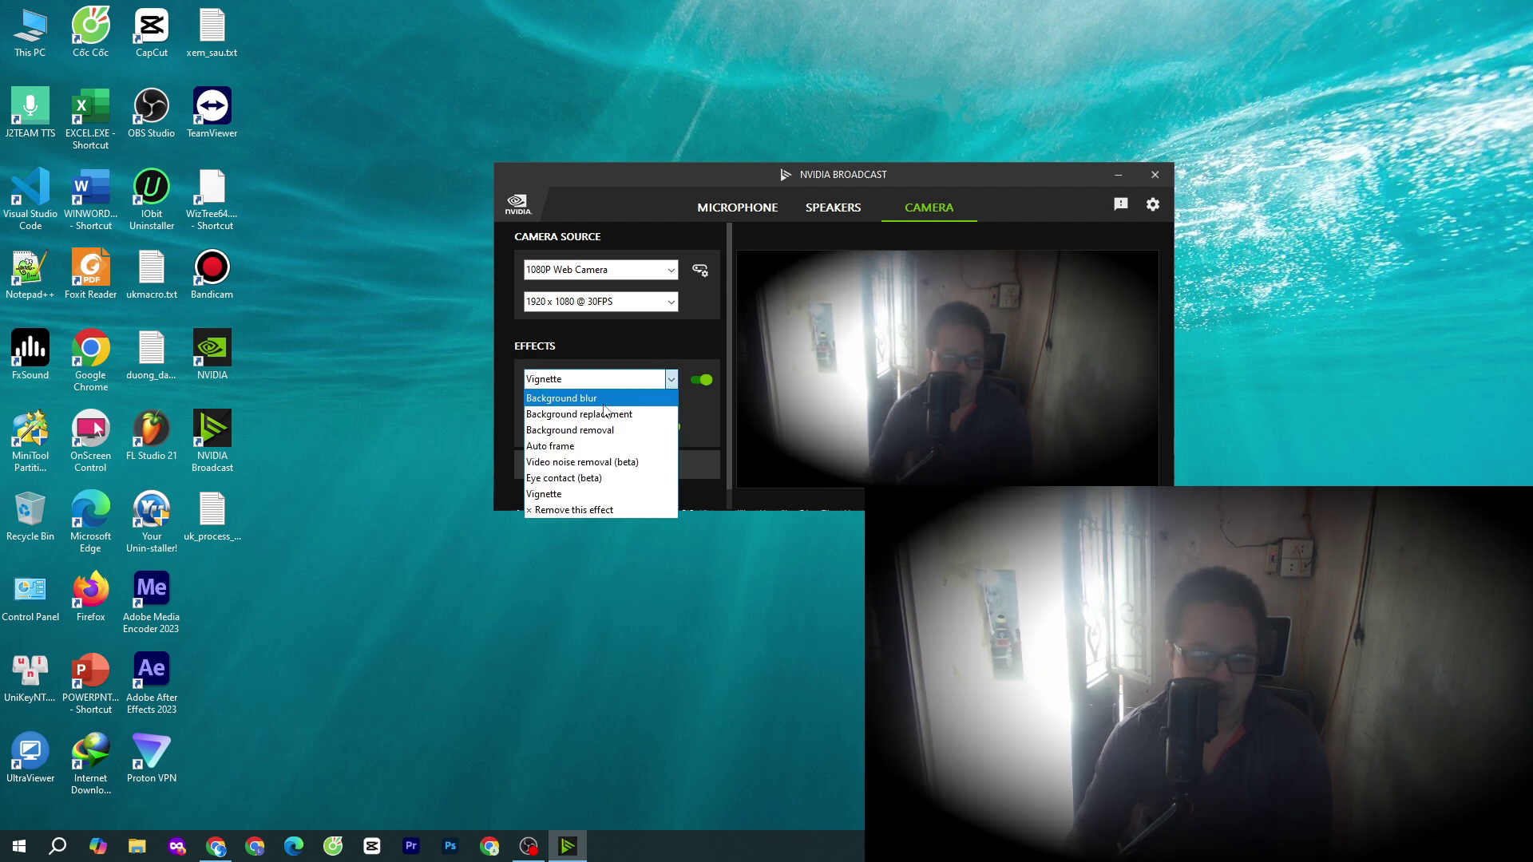
left_click(596, 511)
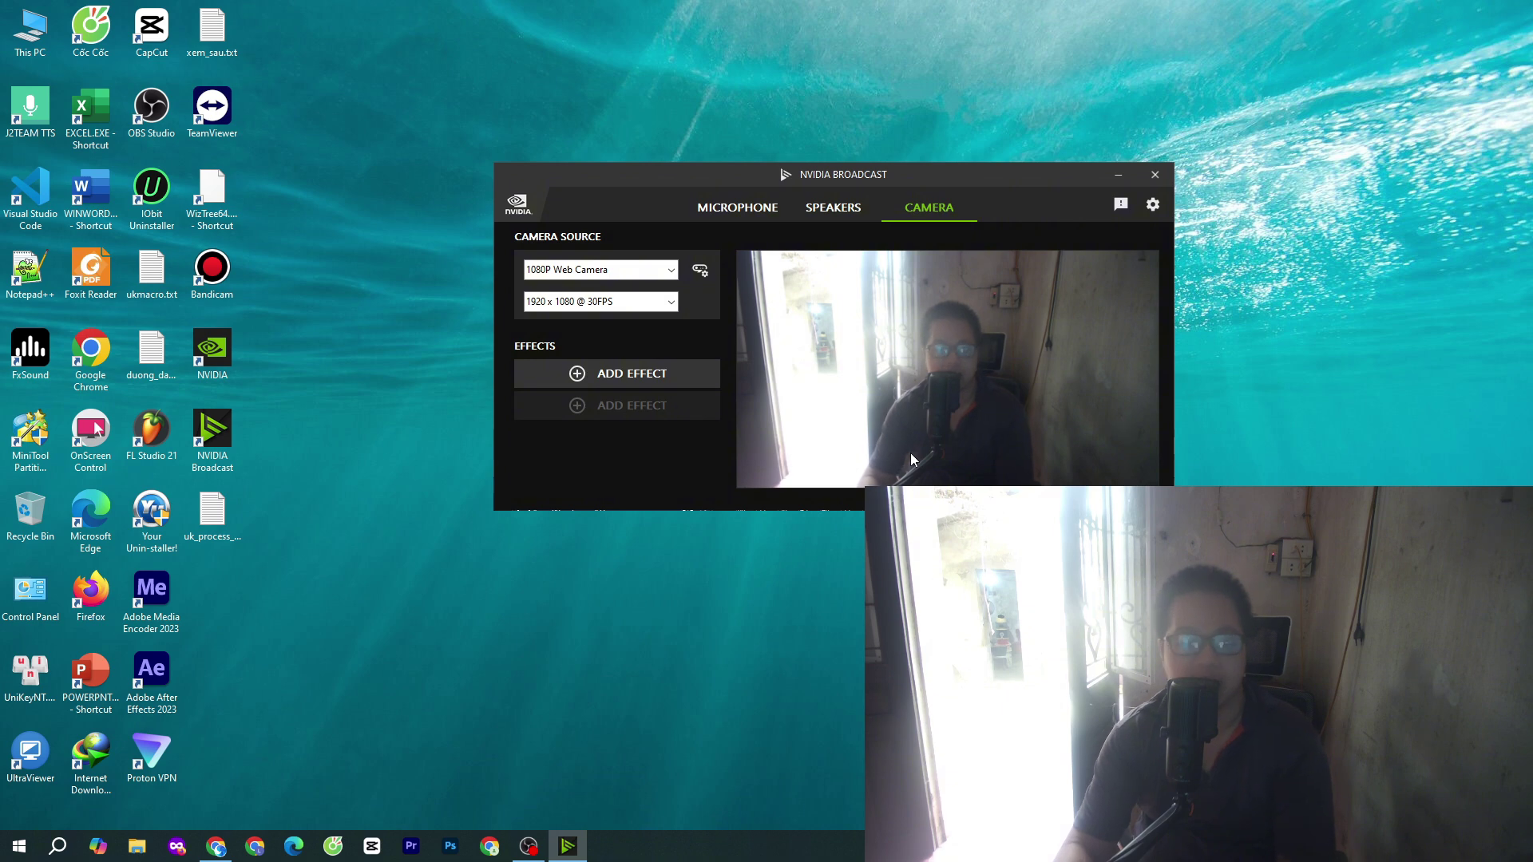
left_click(671, 373)
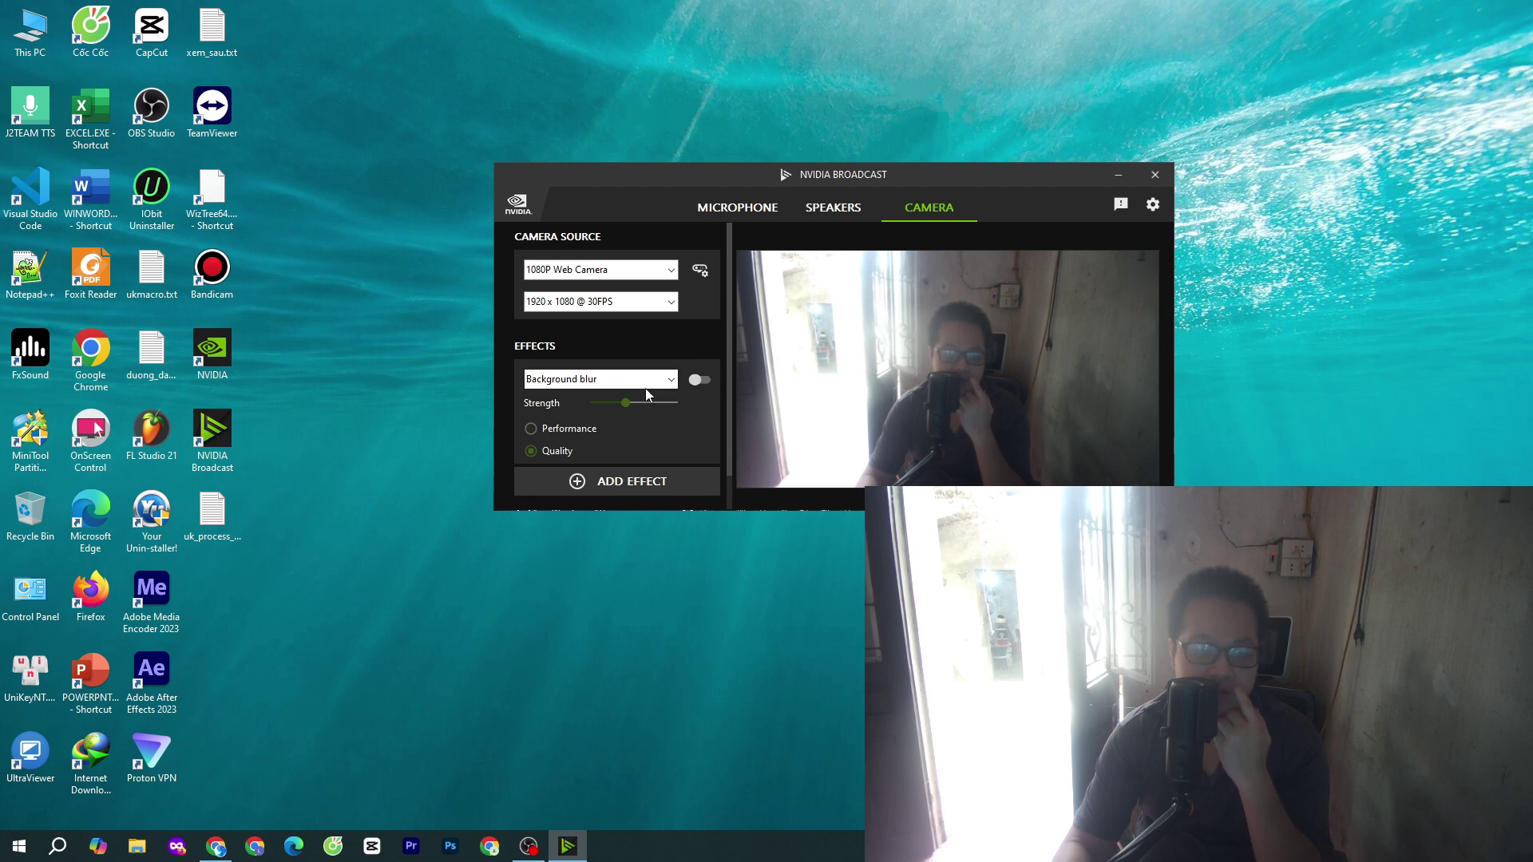
left_click(700, 380)
scroll(677, 433, "down", 1)
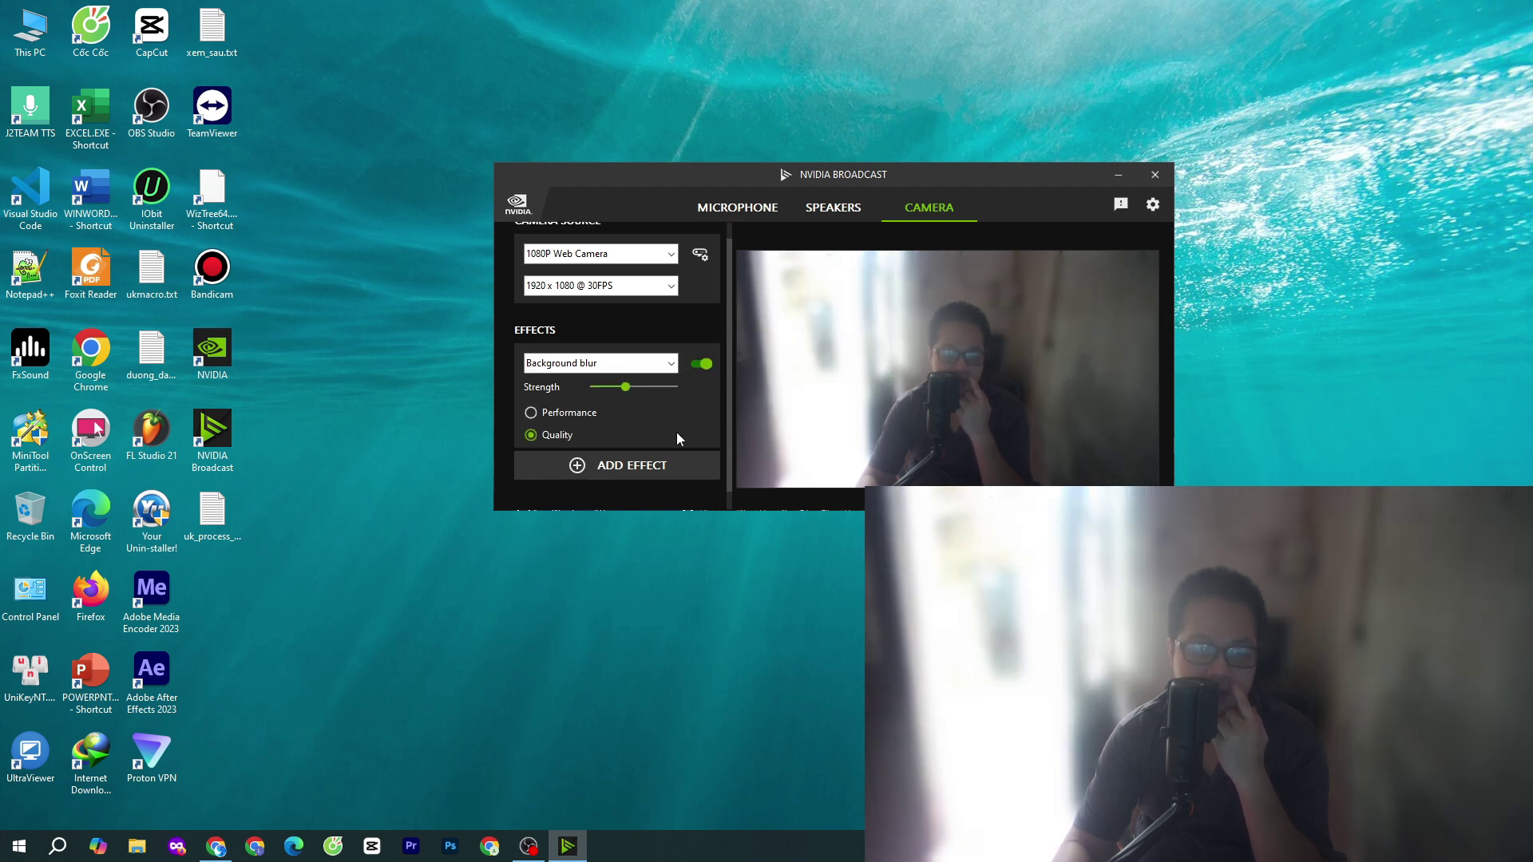
- Switch the camera effect to Vignette, try Background removal, and return to Vignette
left_click(625, 364)
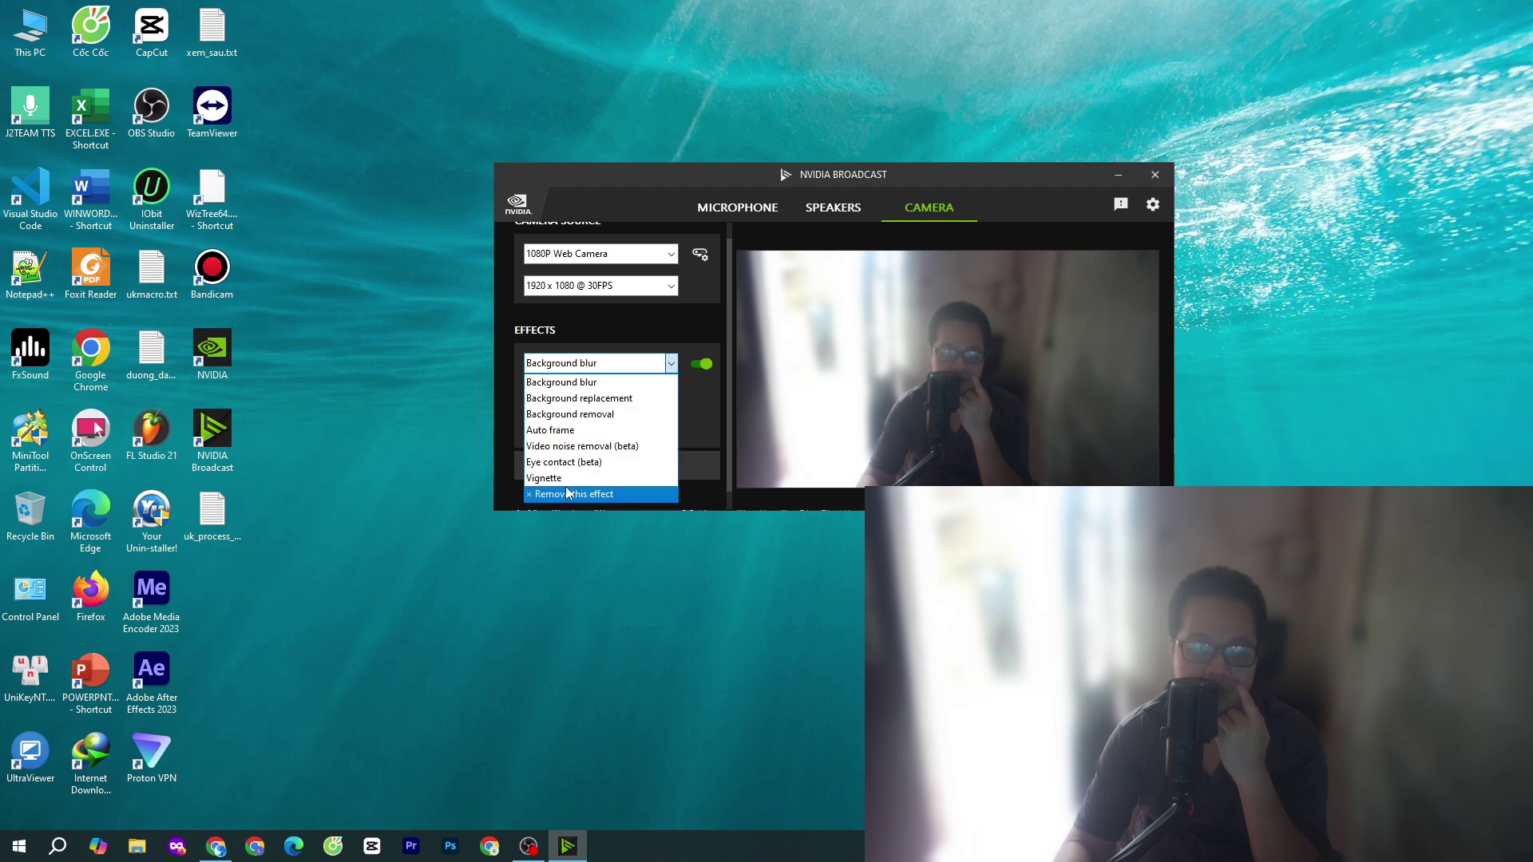
left_click(617, 477)
left_click(607, 364)
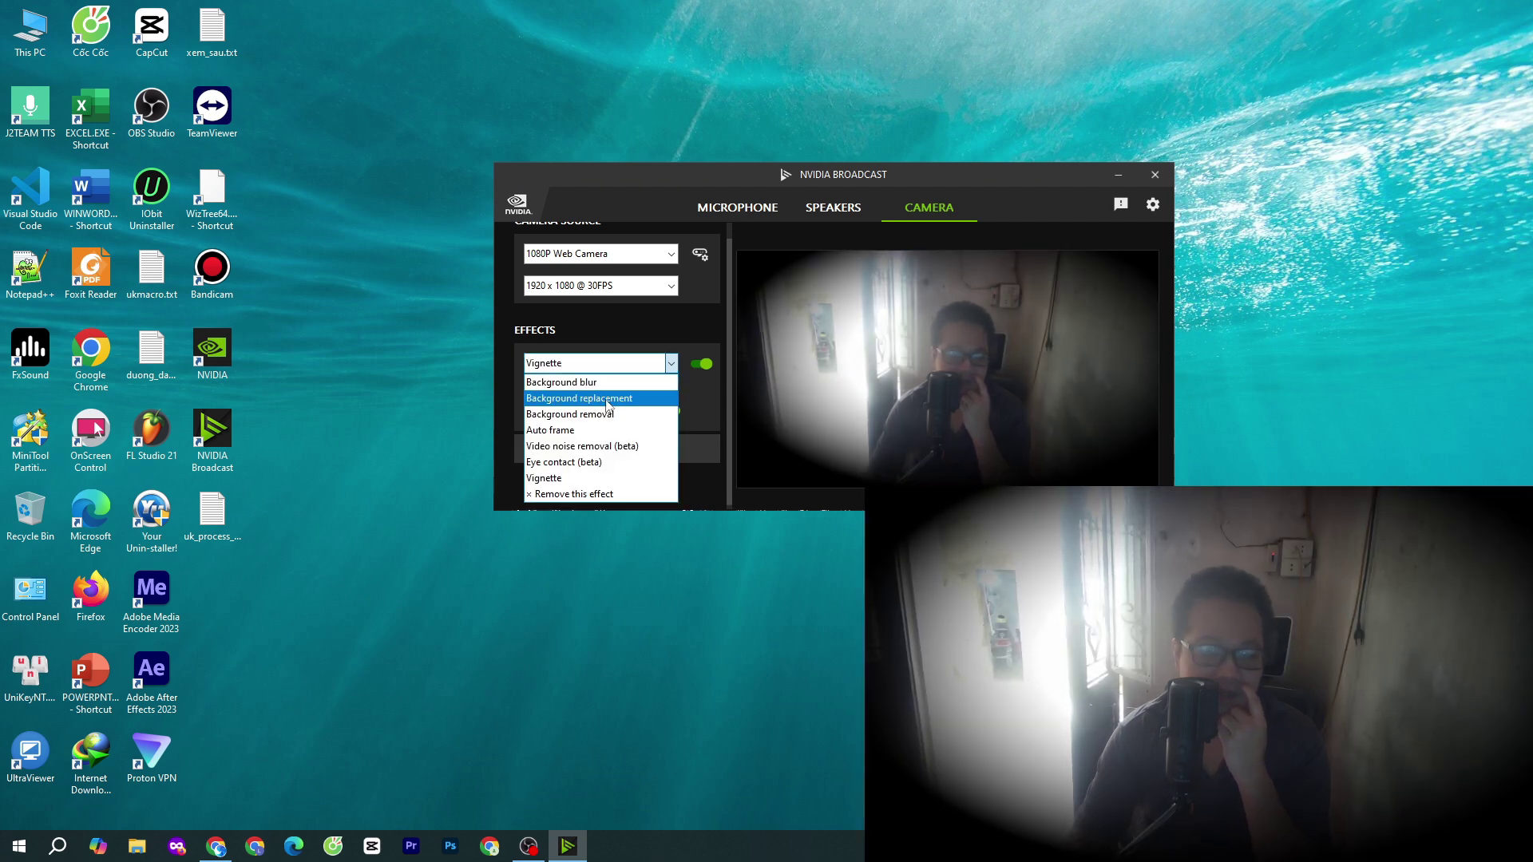
left_click(602, 410)
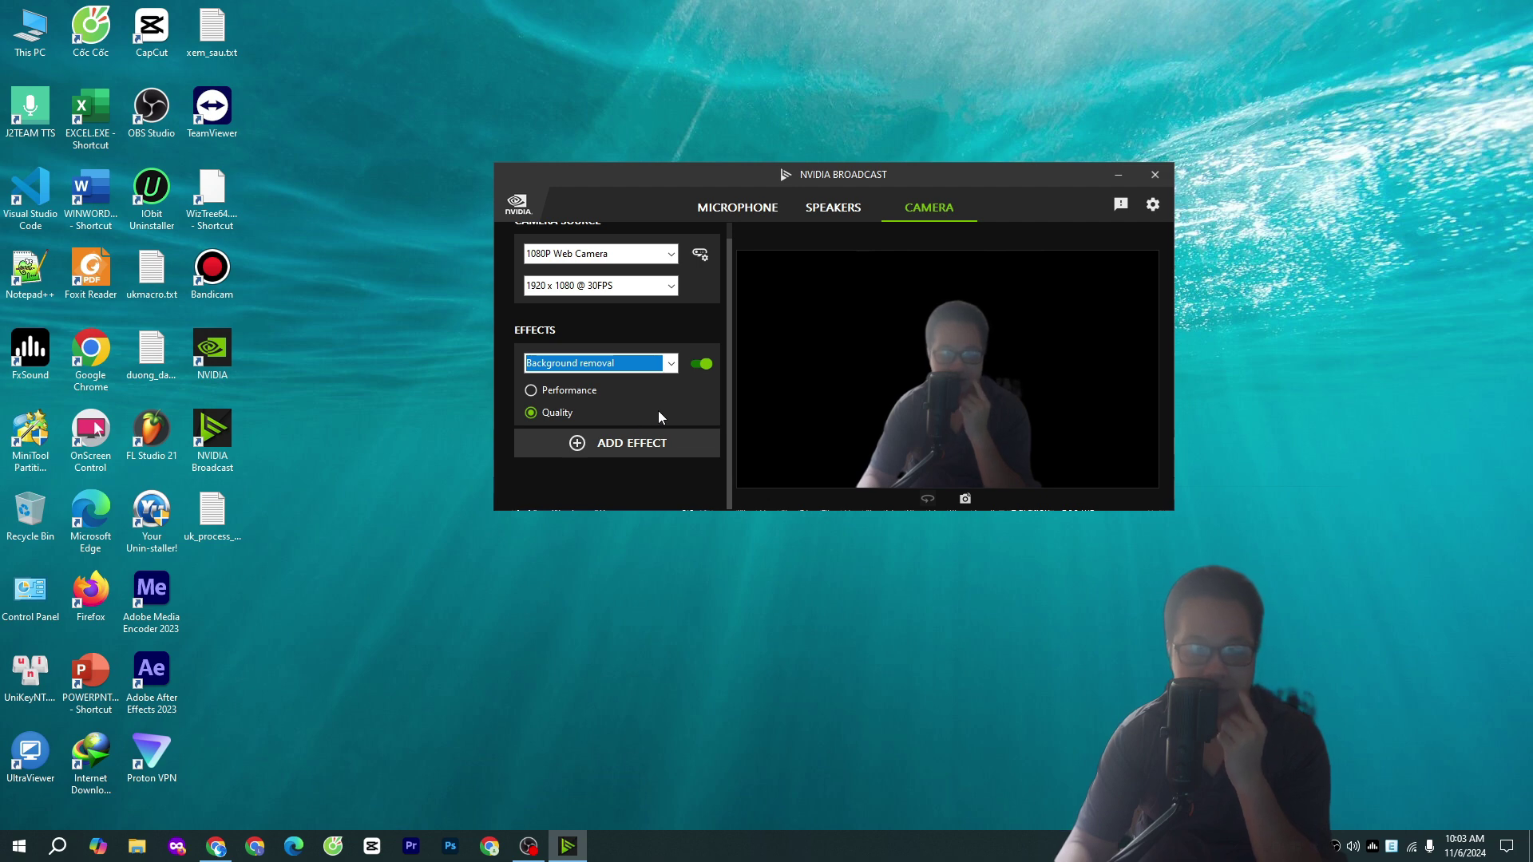
left_click(631, 366)
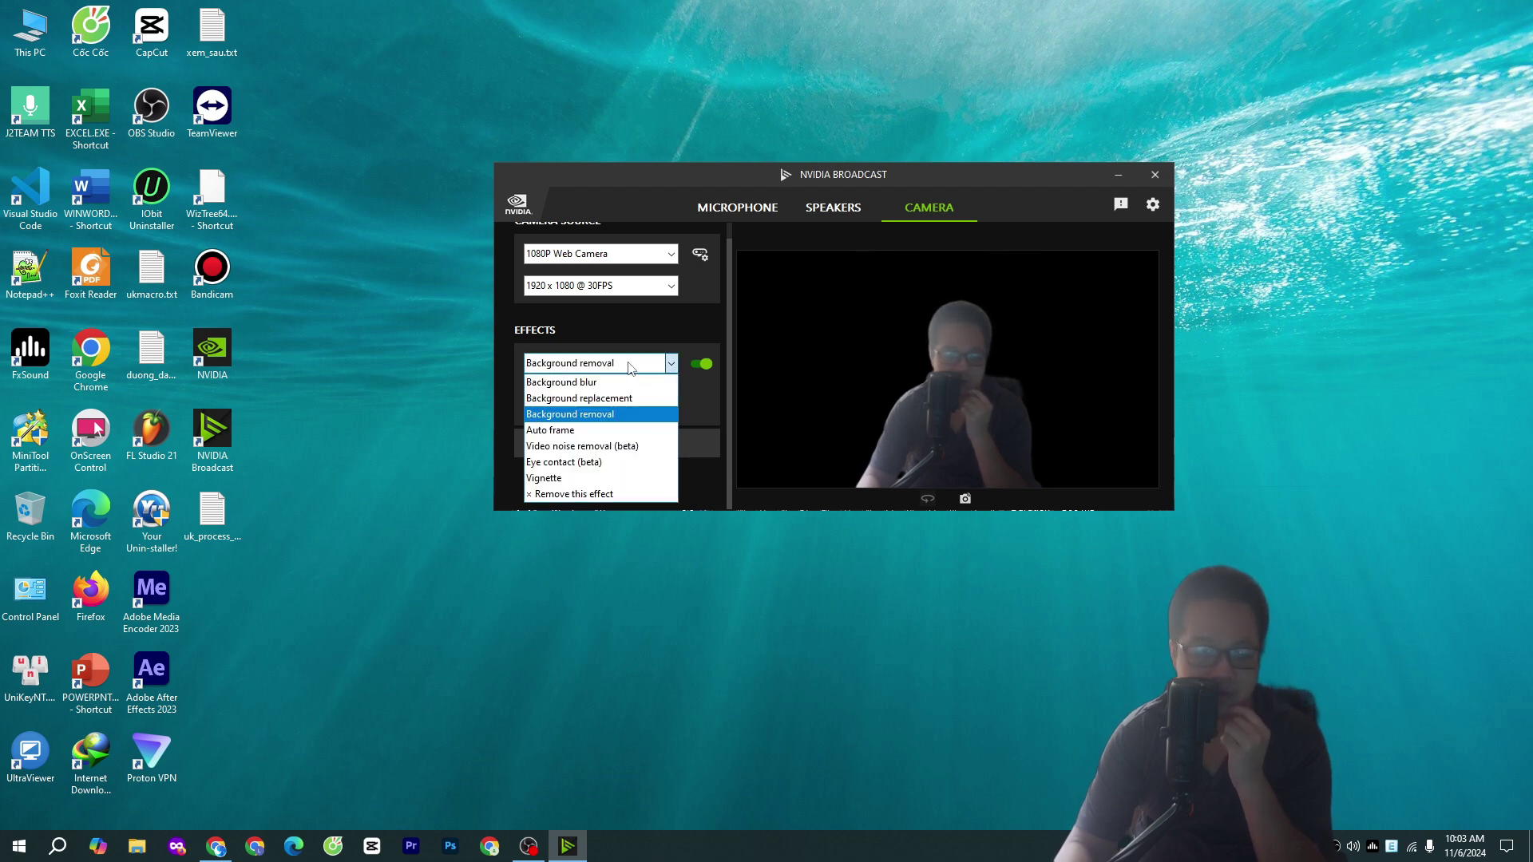
left_click(575, 479)
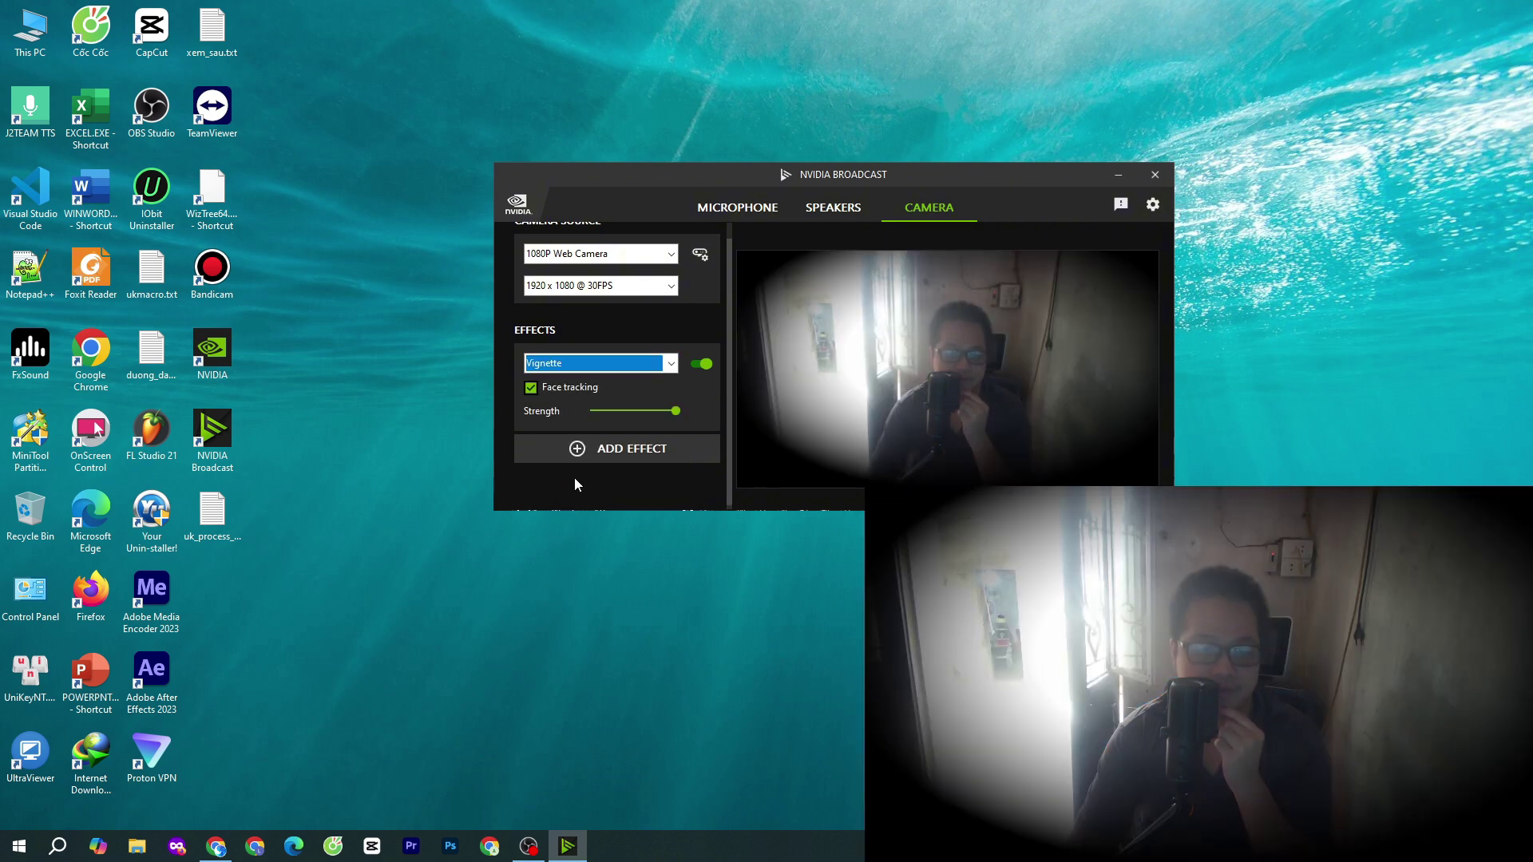
- Try the Auto frame camera effect and switch to Background blur
left_click(646, 364)
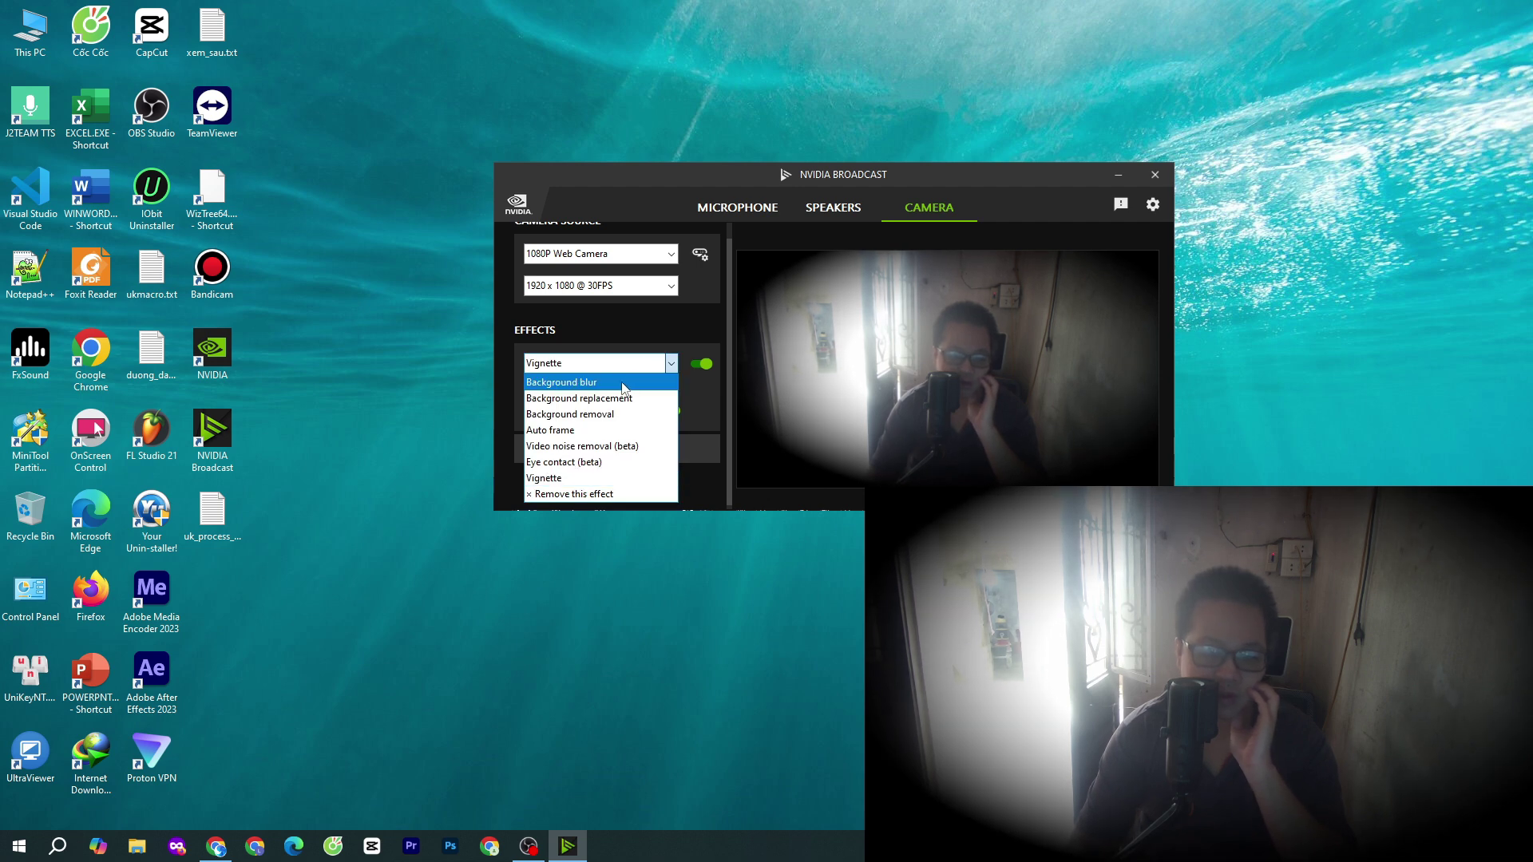
left_click(591, 432)
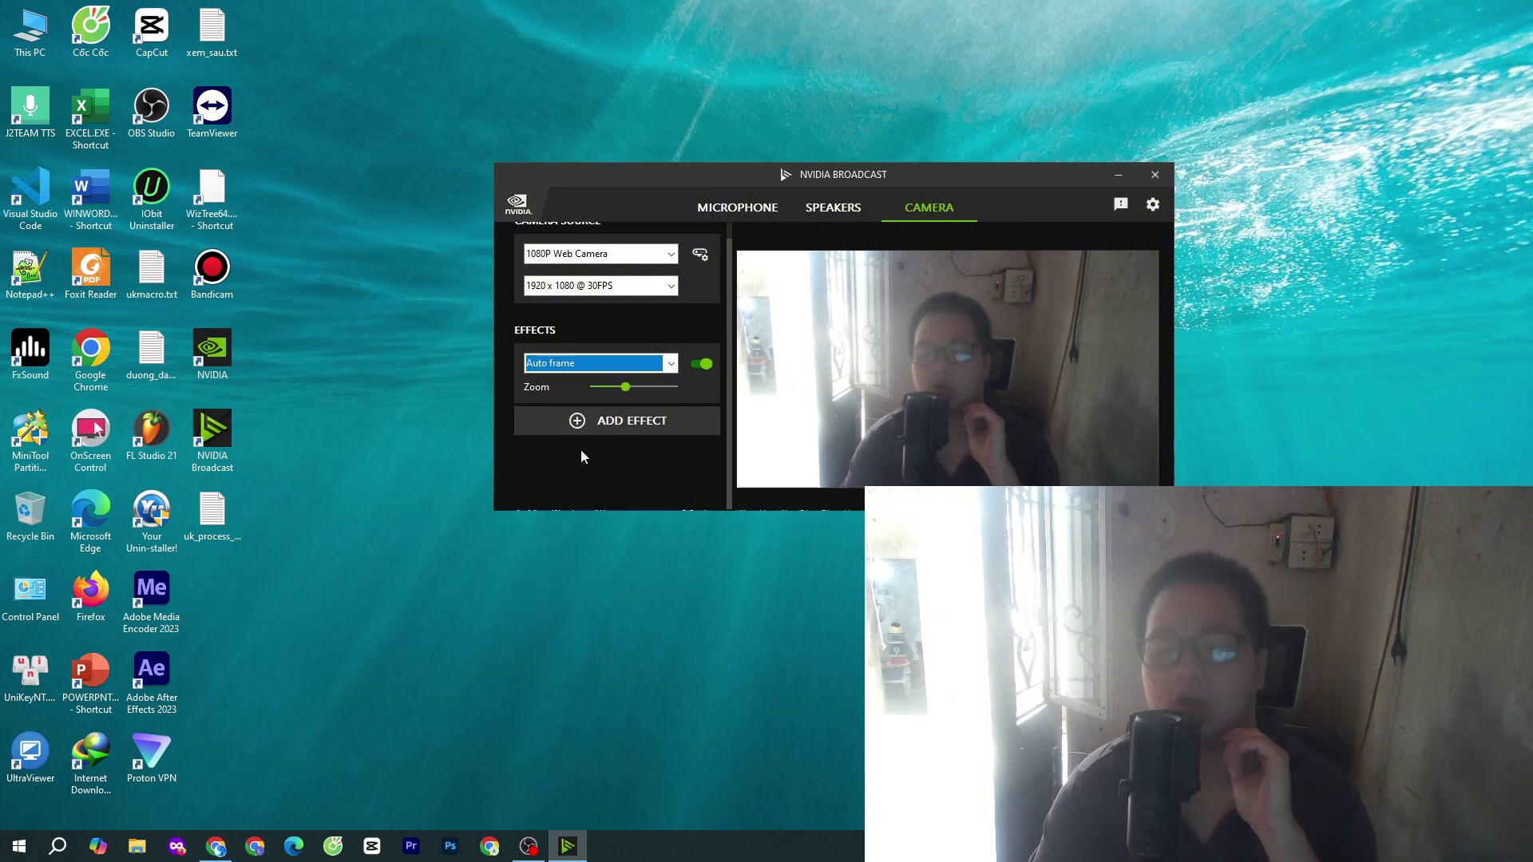
left_click(599, 369)
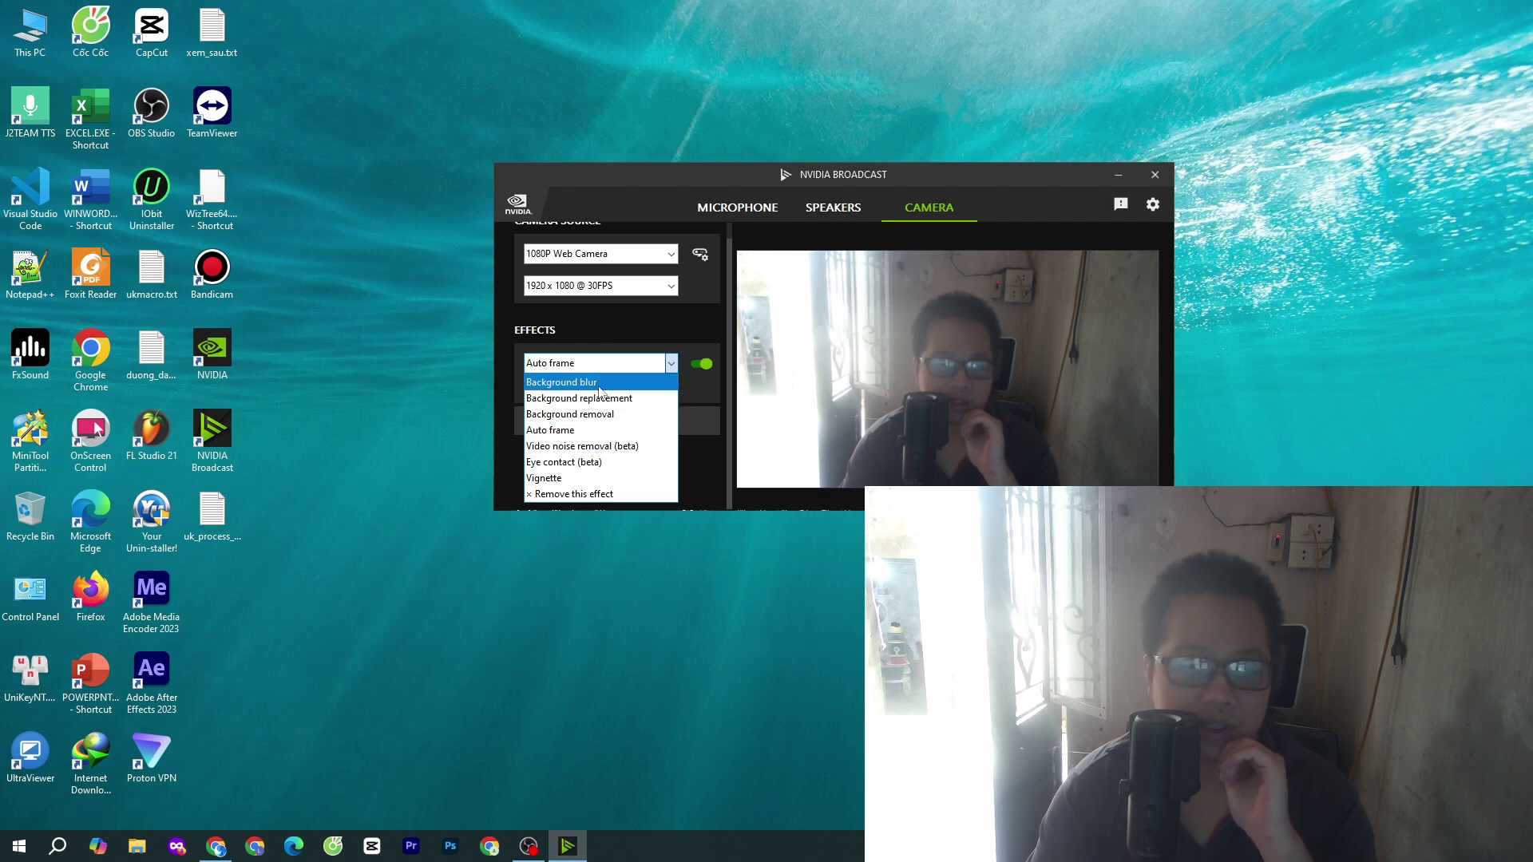
left_click(599, 381)
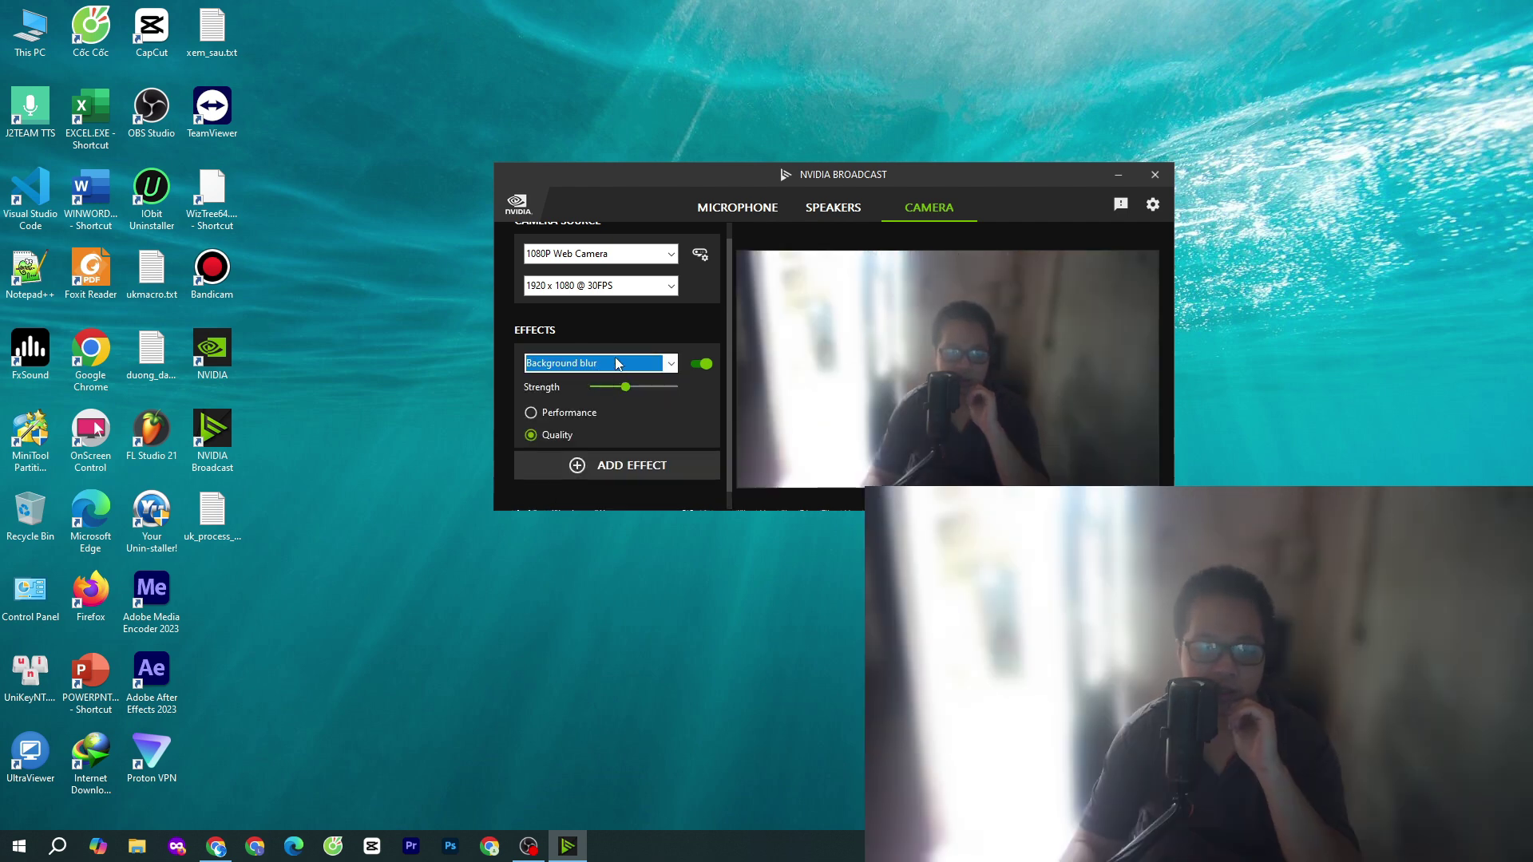
- Show Background replacement with its image chooser, cancel without picking a file, and change the camera effect to Background removal
left_click(599, 363)
left_click(598, 394)
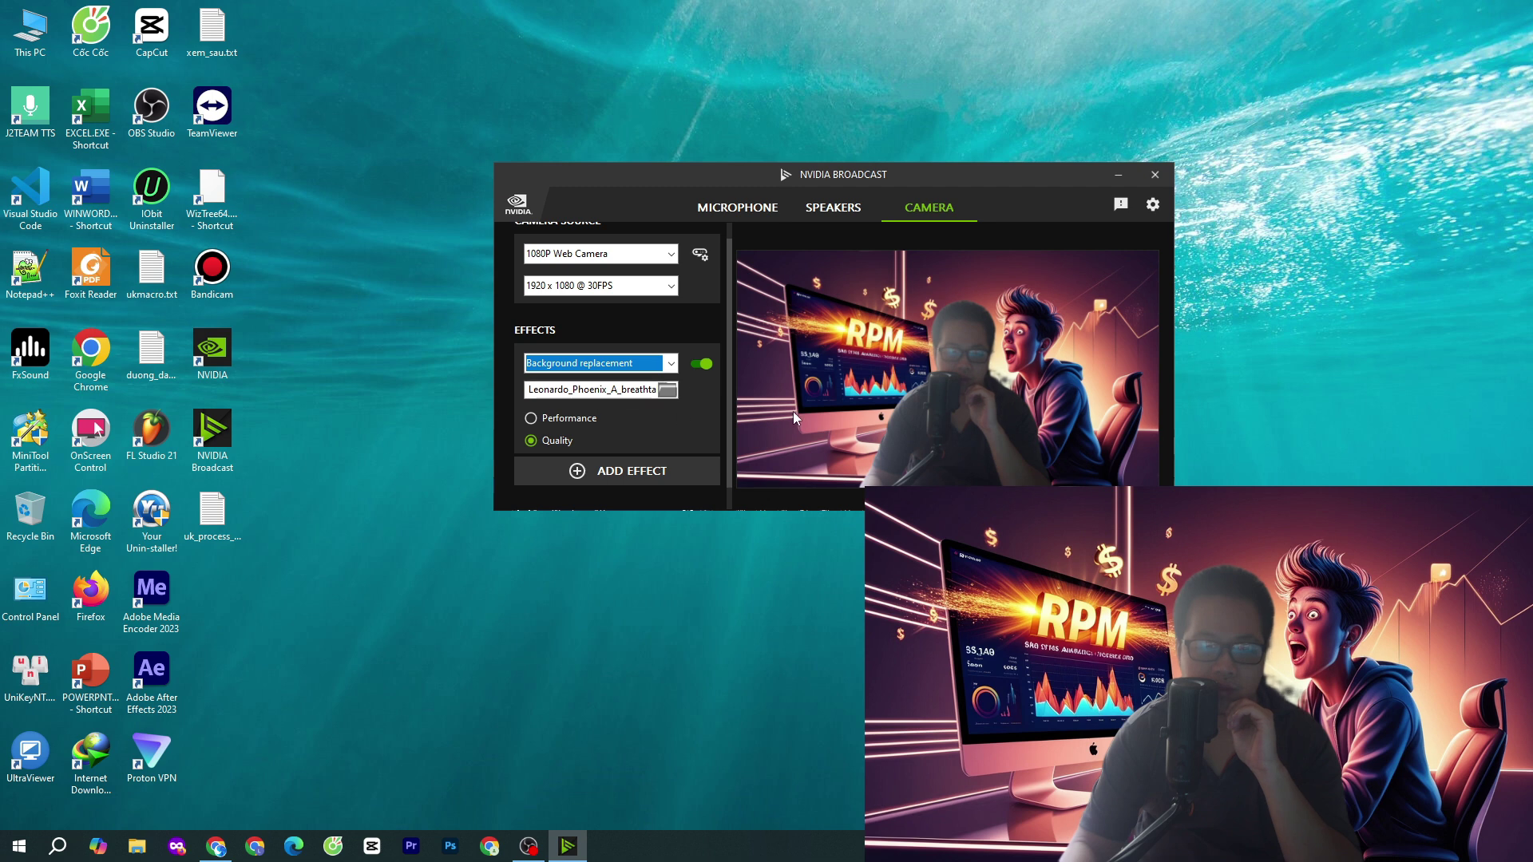
left_click(668, 390)
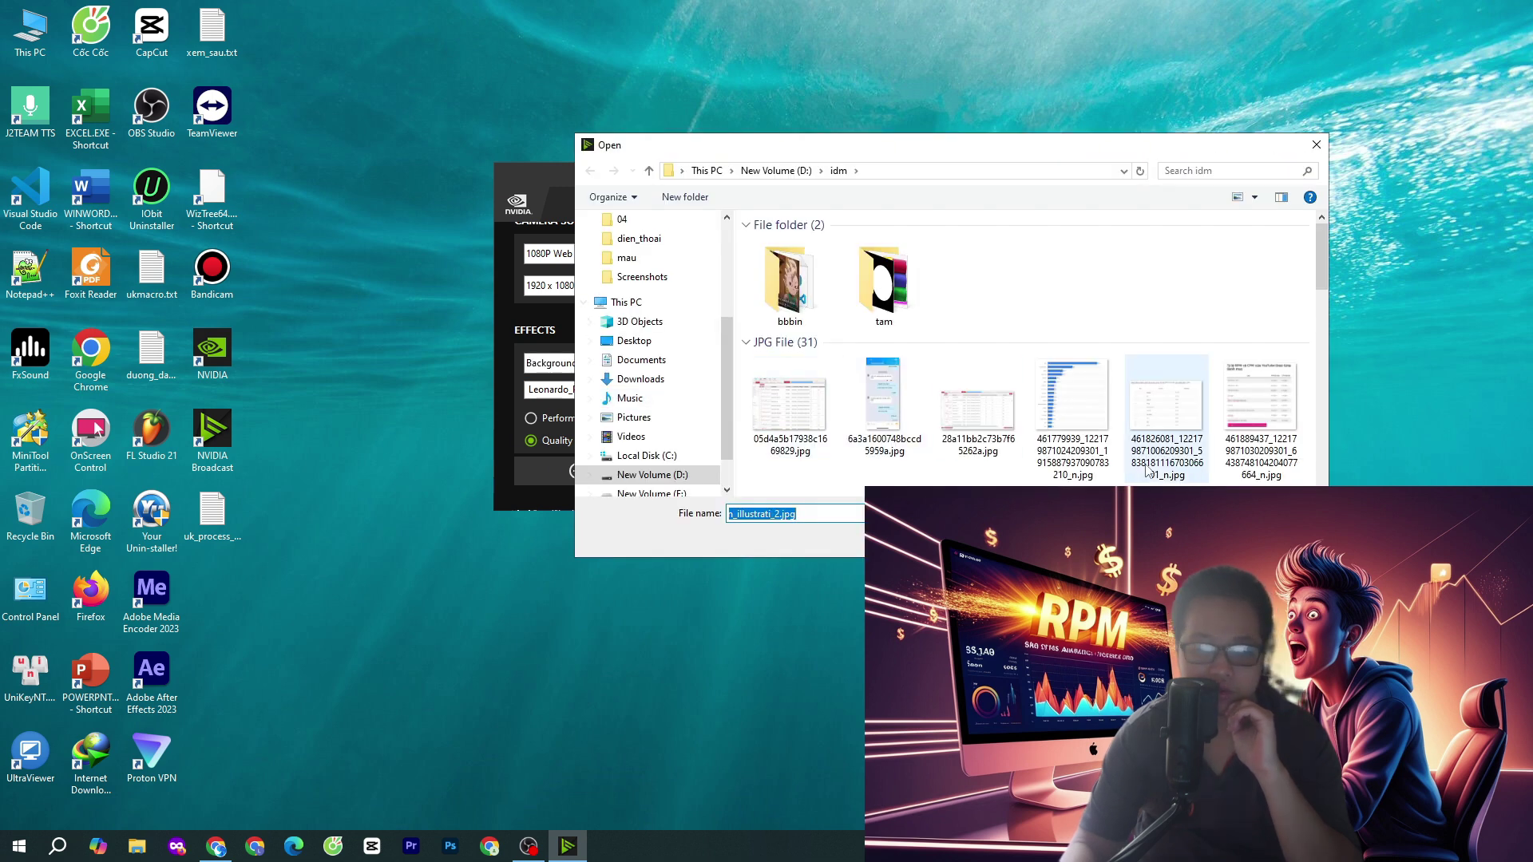
key("Escape")
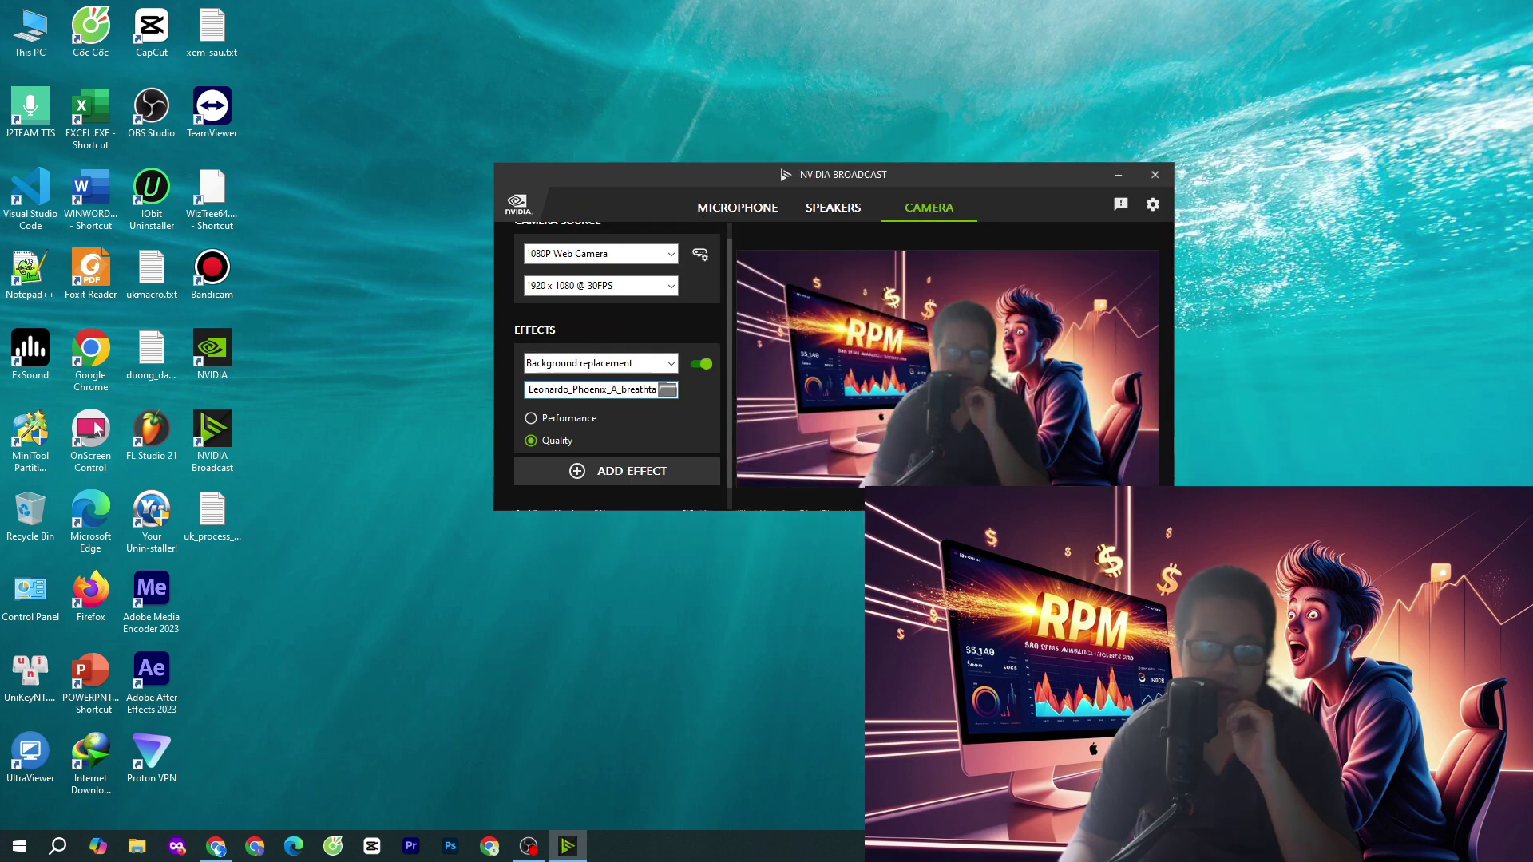
left_click(601, 364)
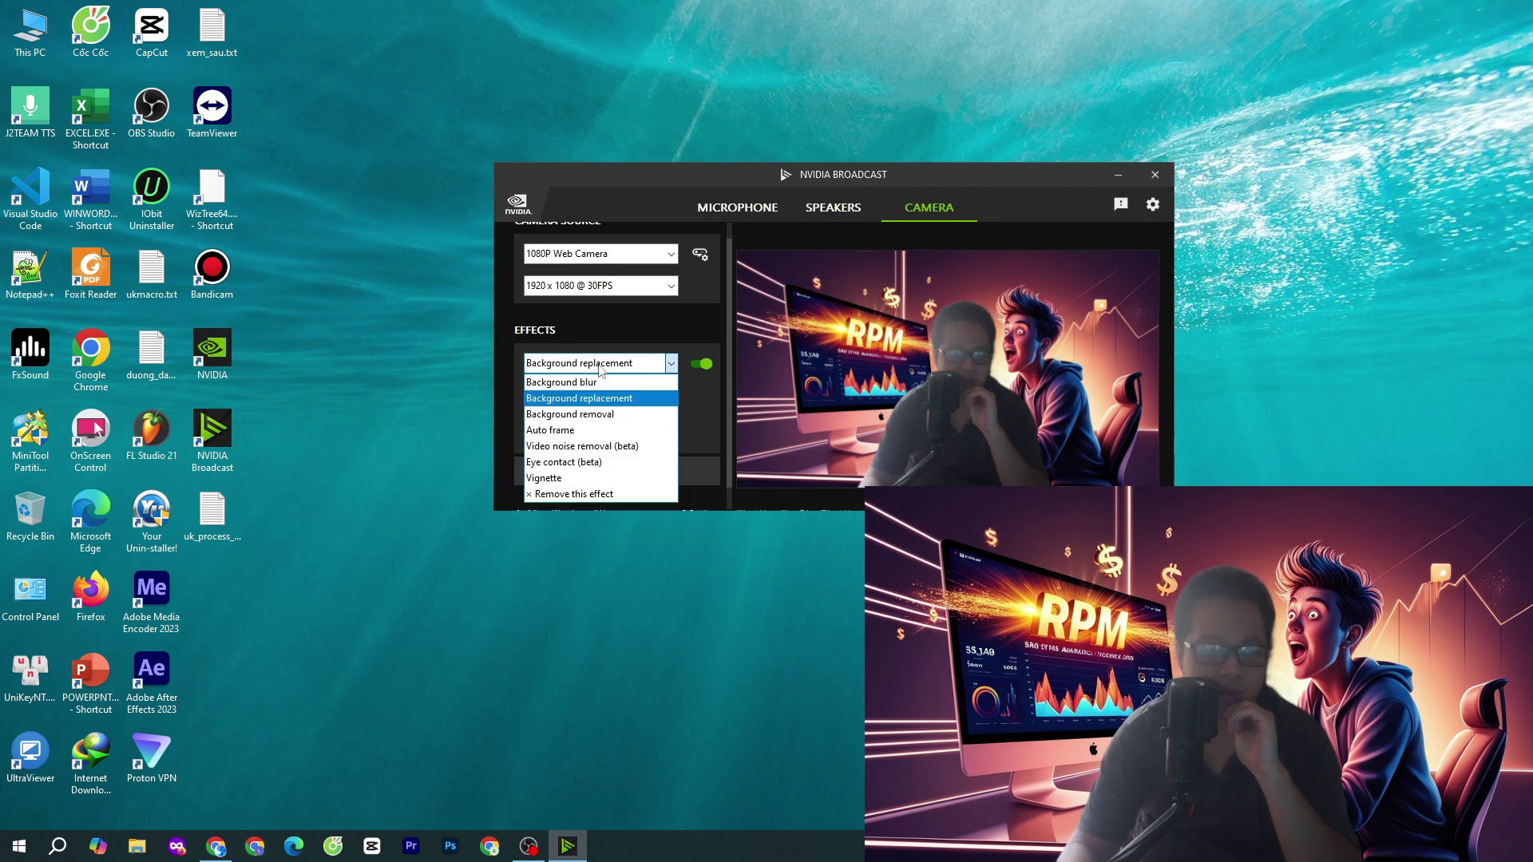
left_click(599, 414)
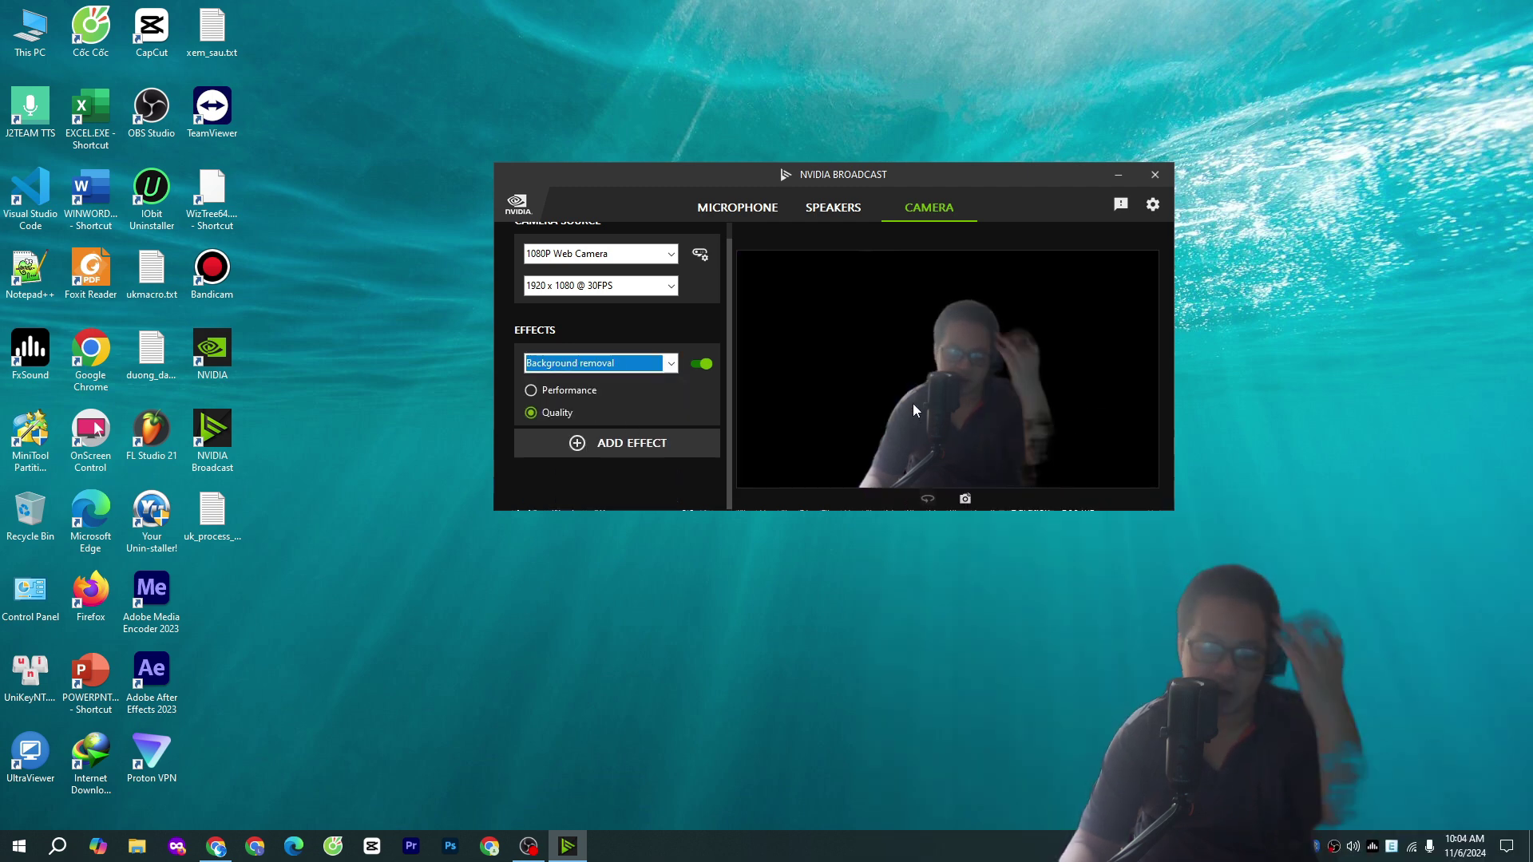
- Switch to OBS and select the nvidia camera source to show it in the scene
left_click(529, 847)
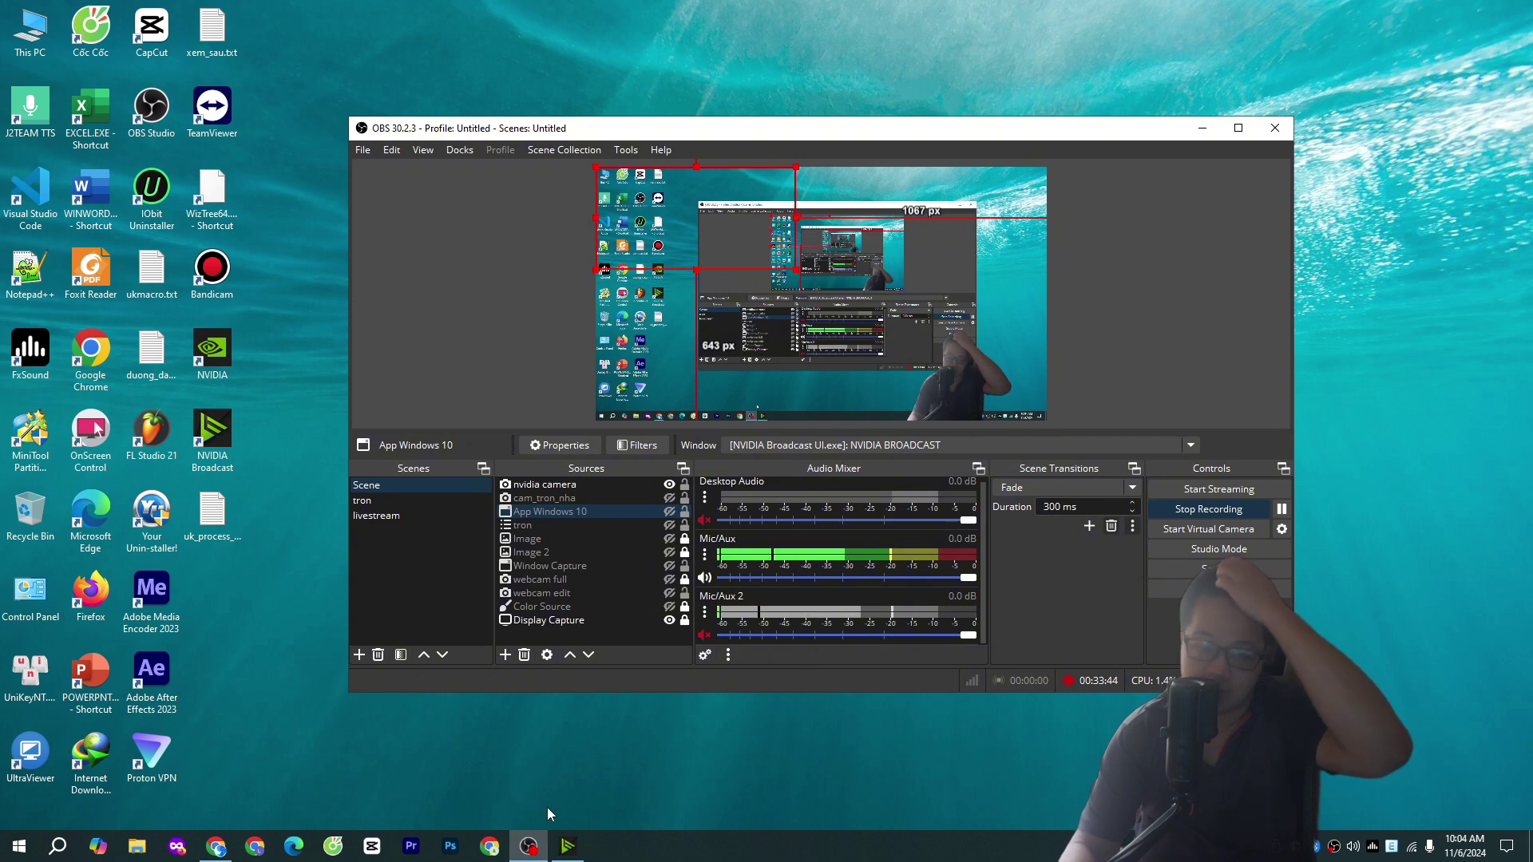
left_click(581, 479)
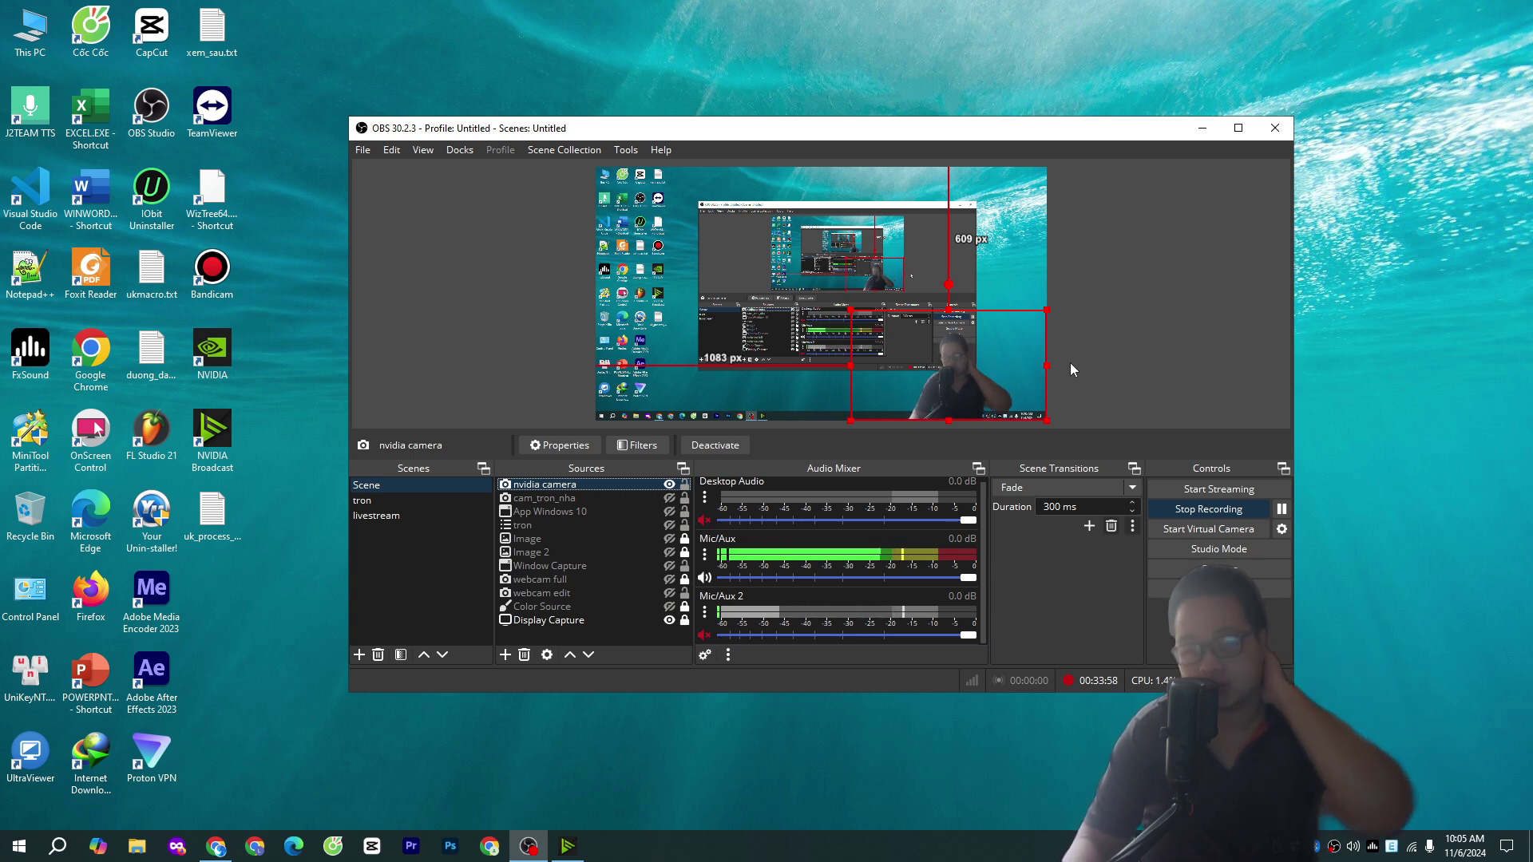
- Switch back to NVIDIA Broadcast and change the camera effect from Background removal to Background blur
left_click(568, 847)
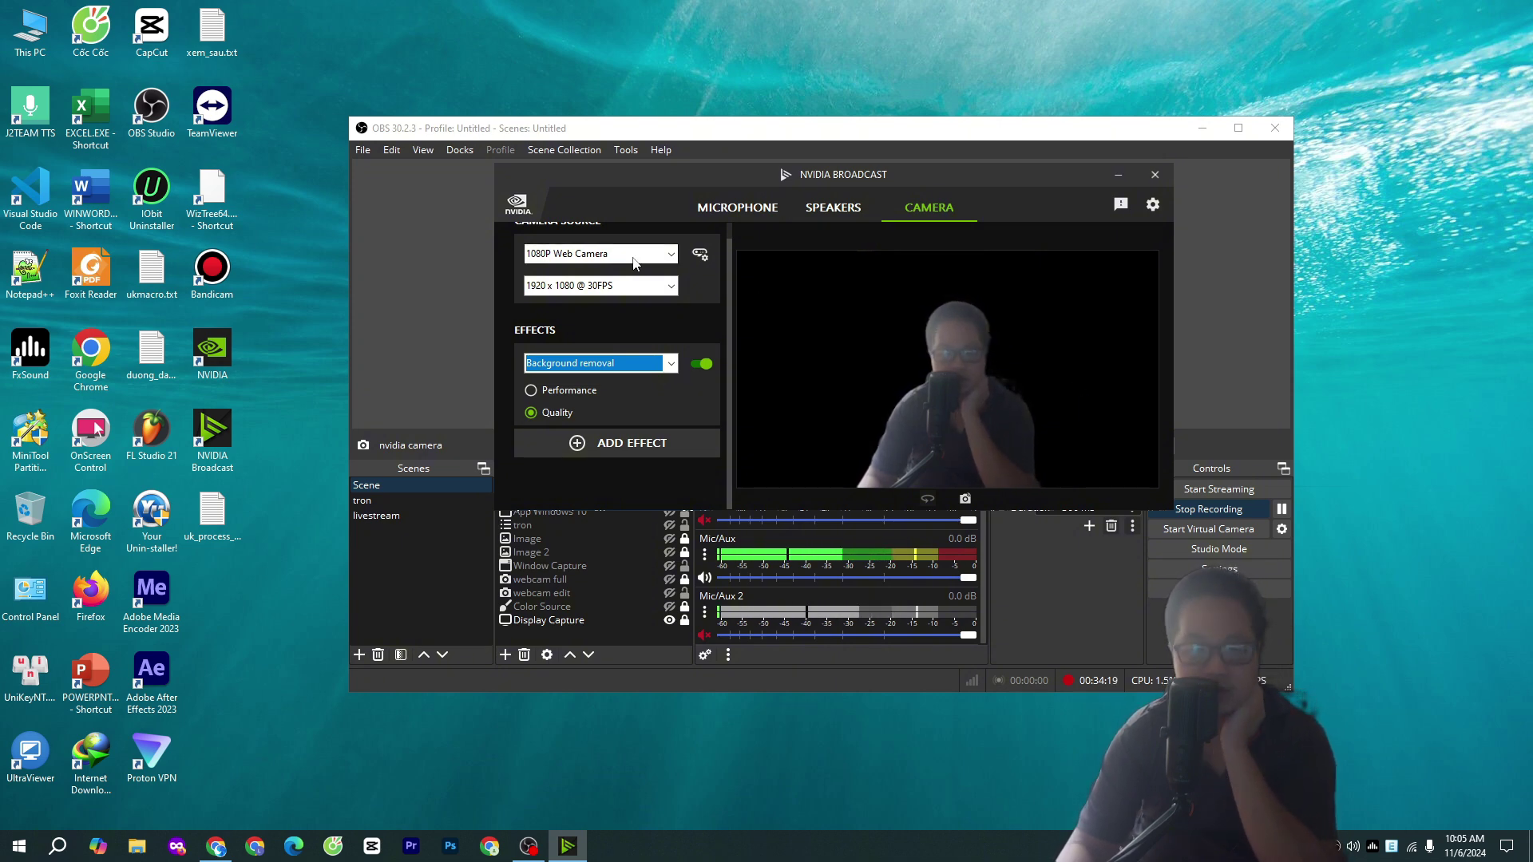
left_click(609, 363)
left_click(612, 382)
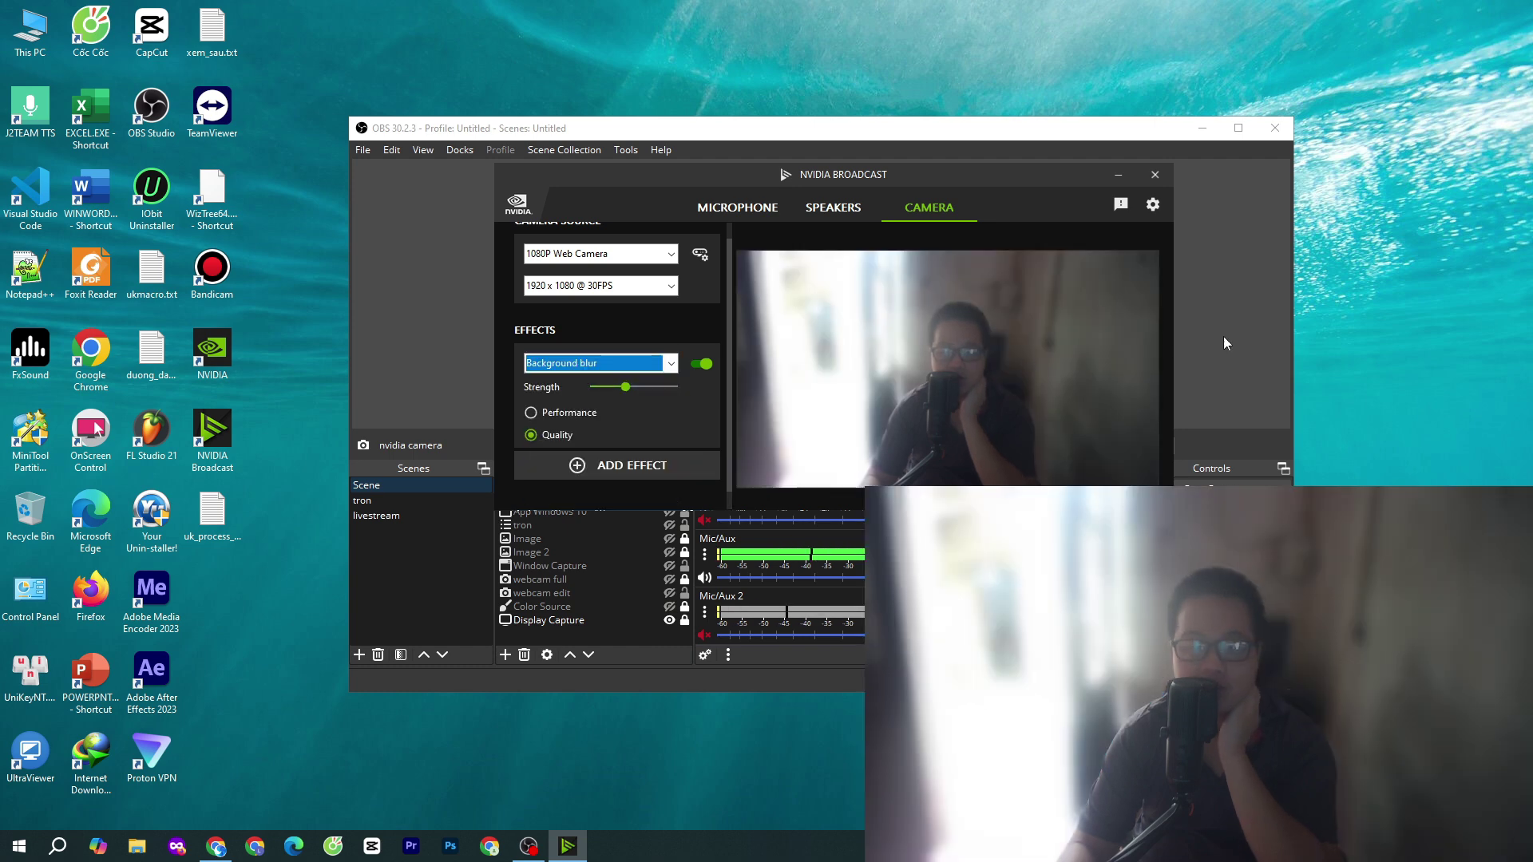
left_click(623, 389)
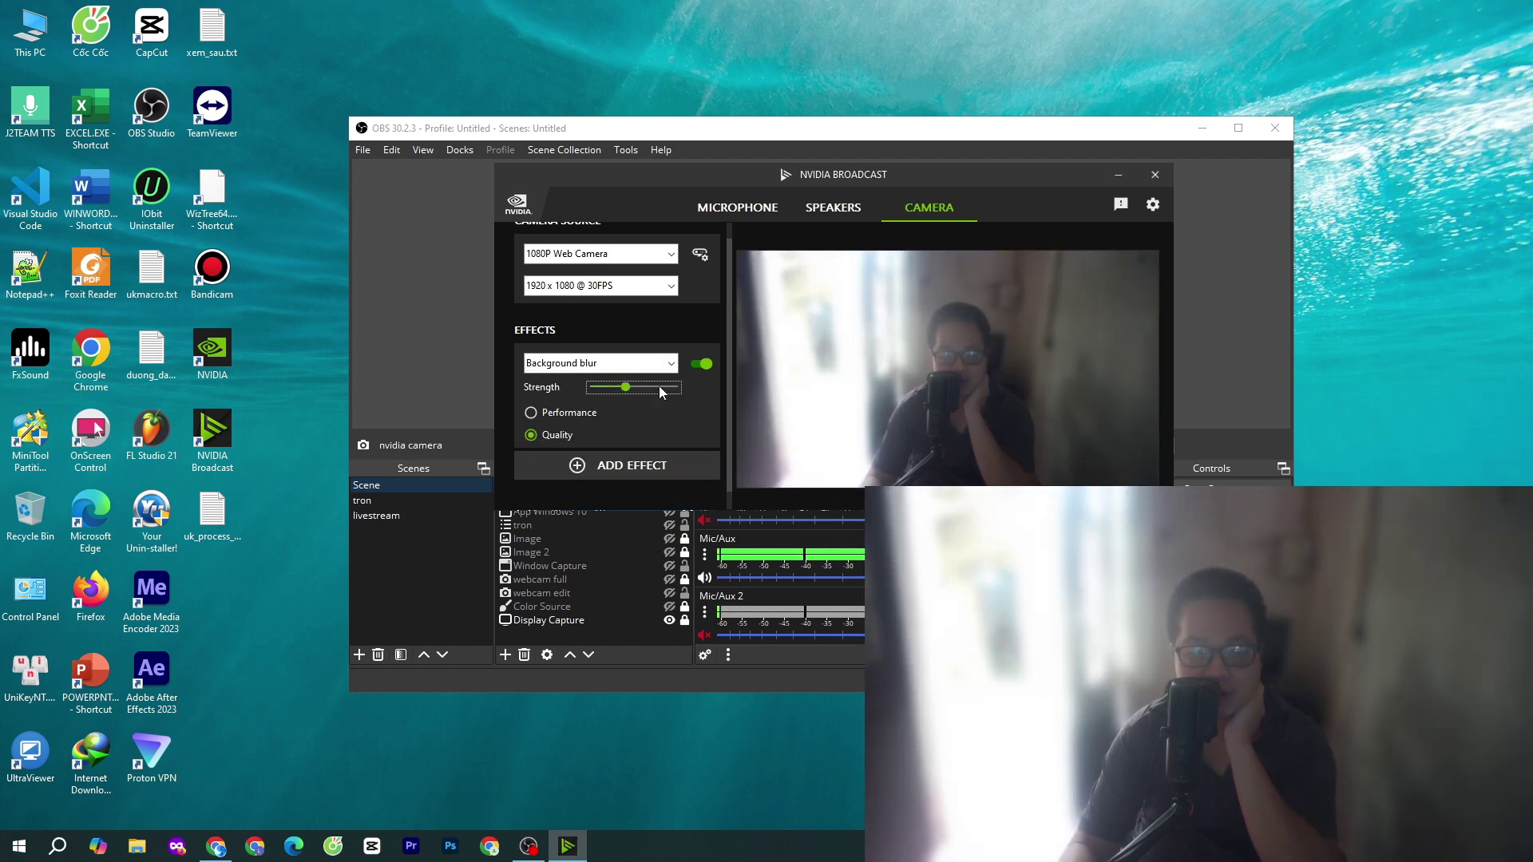